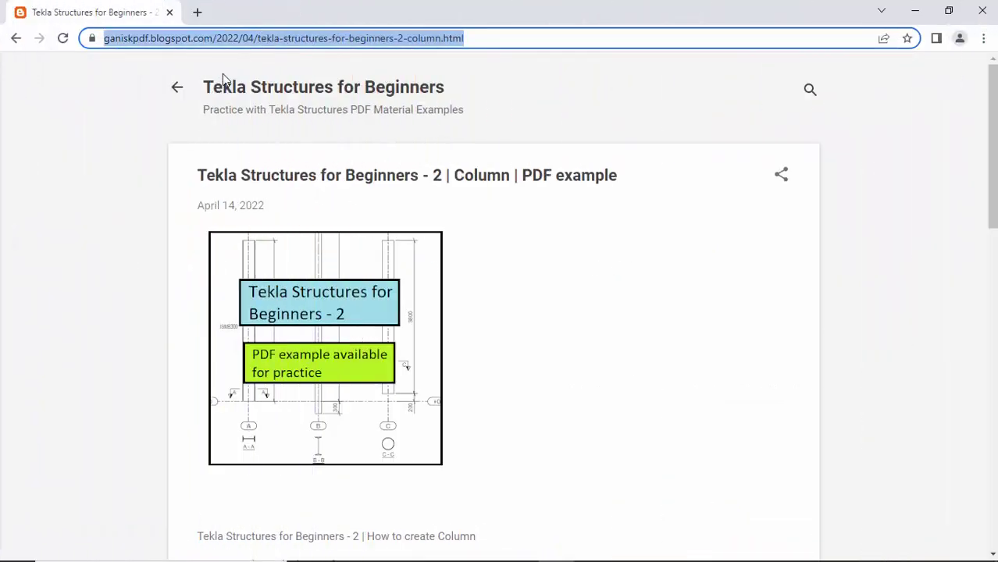
- Examine the column elevation drawing embedded in the blog post, from the column tops down to the section views
{"action": "left_click", "coordinate": [141, 127]}
{"action": "scroll", "coordinate": [134, 154], "scroll_direction": "down", "scroll_amount": 3}
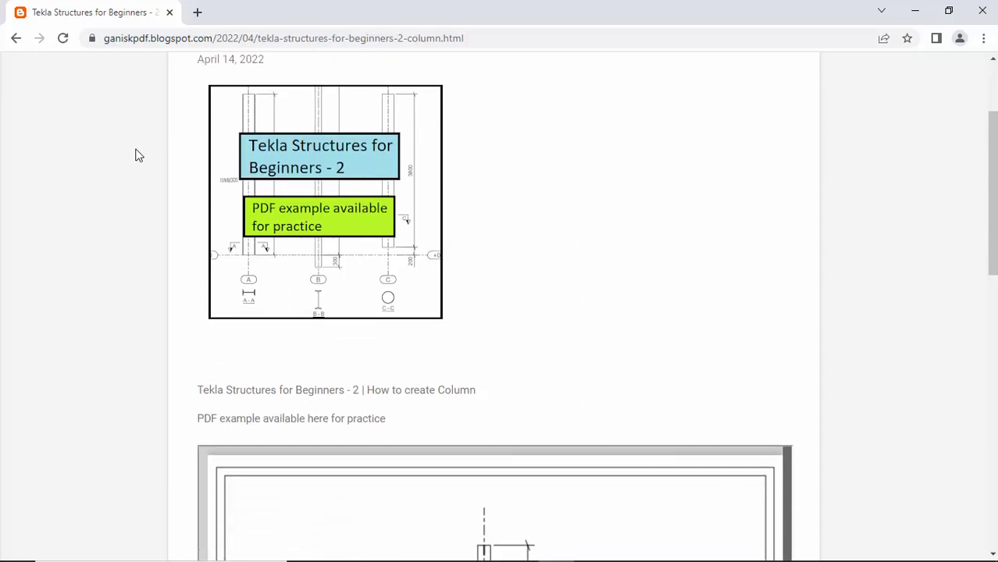
{"action": "scroll", "coordinate": [135, 156], "scroll_direction": "down", "scroll_amount": 5}
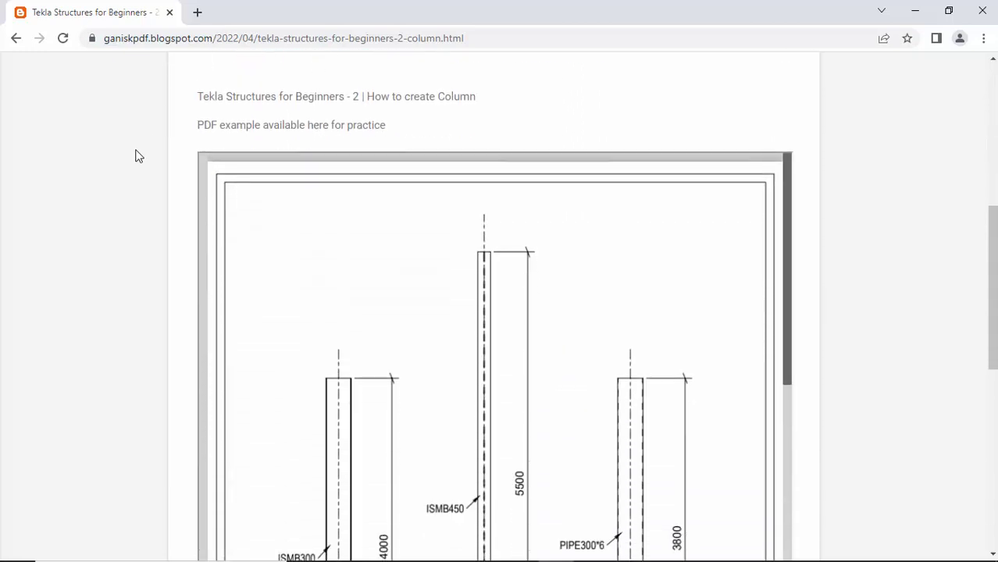
{"action": "scroll", "coordinate": [135, 155], "scroll_direction": "up", "scroll_amount": 1}
{"action": "mouse_move", "coordinate": [265, 201]}
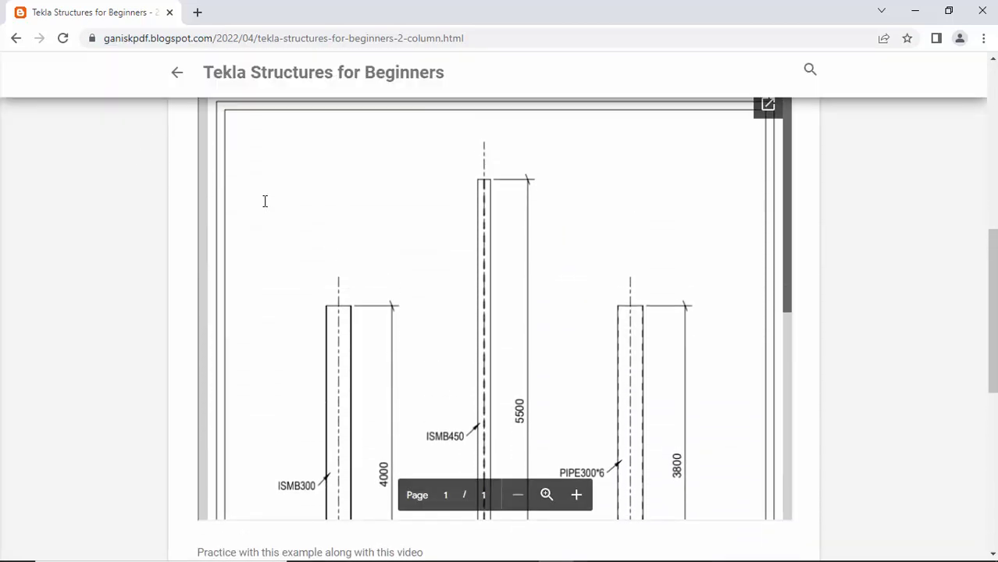
{"action": "scroll", "coordinate": [270, 203], "scroll_direction": "down", "scroll_amount": 5}
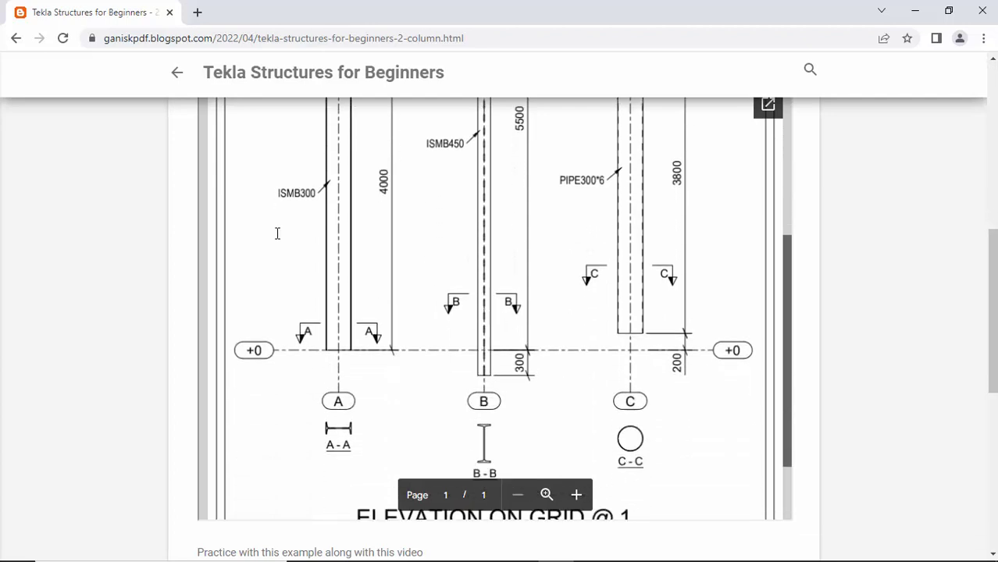
{"action": "scroll", "coordinate": [277, 233], "scroll_direction": "down", "scroll_amount": 1}
{"action": "scroll", "coordinate": [389, 302], "scroll_direction": "up", "scroll_amount": 2}
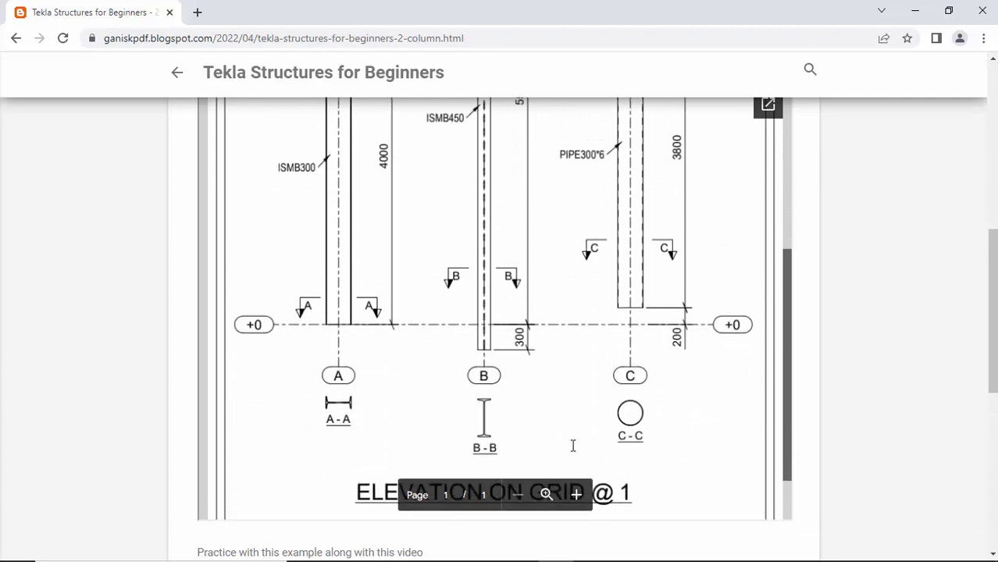
- Enlarge the embedded drawing to read the column profiles and lengths, restore its fit, and look over the rest of the page
{"action": "left_click", "coordinate": [549, 496]}
{"action": "left_click", "coordinate": [550, 498]}
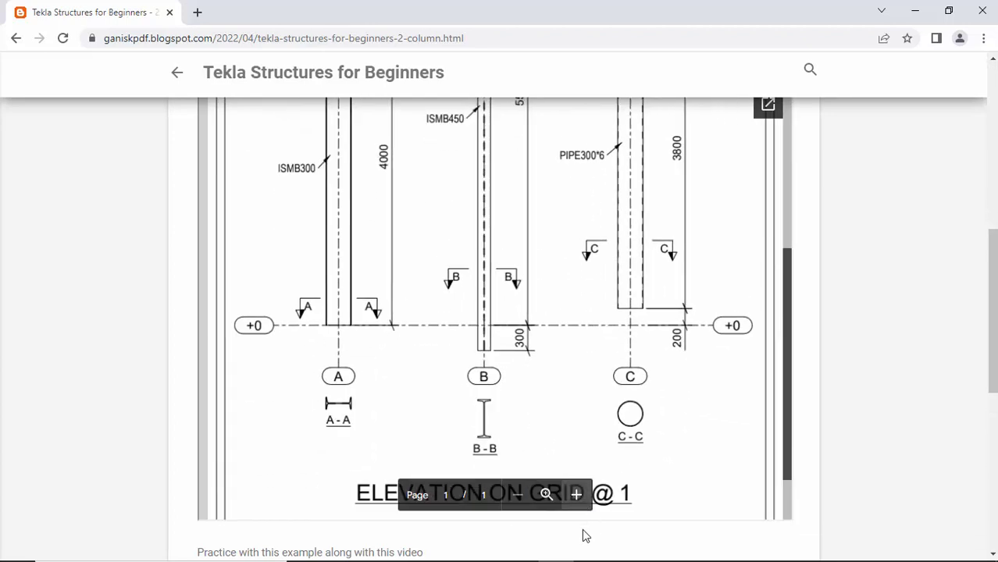
{"action": "left_click", "coordinate": [577, 494]}
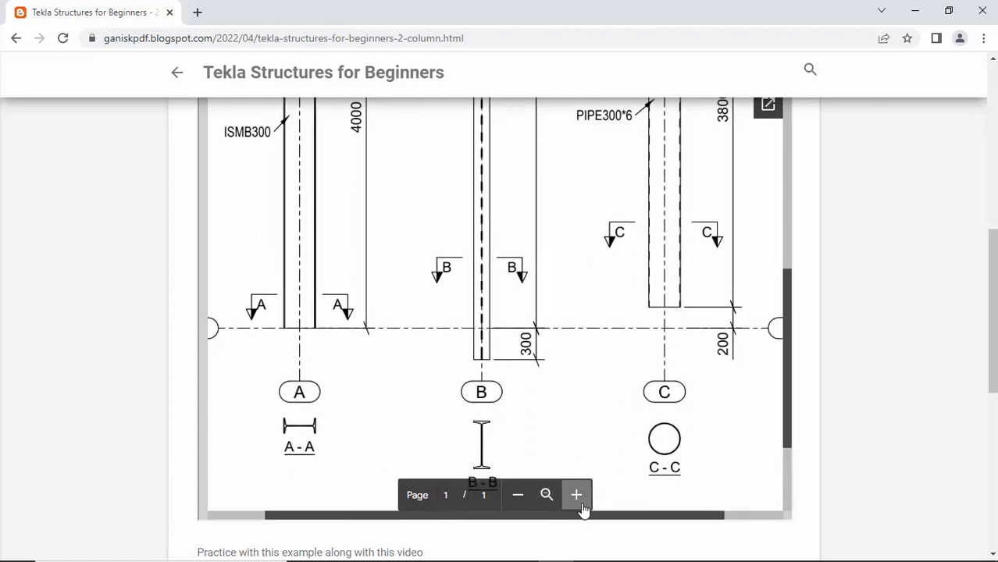
{"action": "left_click", "coordinate": [581, 505]}
{"action": "mouse_move", "coordinate": [628, 517]}
{"action": "left_mouse_down"}
{"action": "mouse_move", "coordinate": [522, 521]}
{"action": "mouse_move", "coordinate": [708, 527]}
{"action": "mouse_move", "coordinate": [626, 526]}
{"action": "mouse_move", "coordinate": [582, 478]}
{"action": "left_mouse_up"}
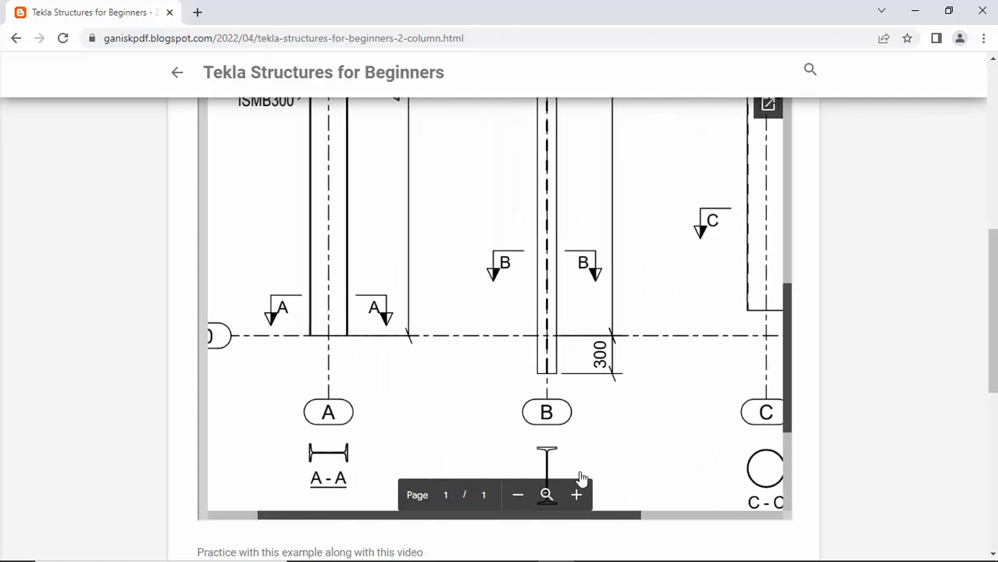
{"action": "scroll", "coordinate": [552, 390], "scroll_direction": "up", "scroll_amount": 5}
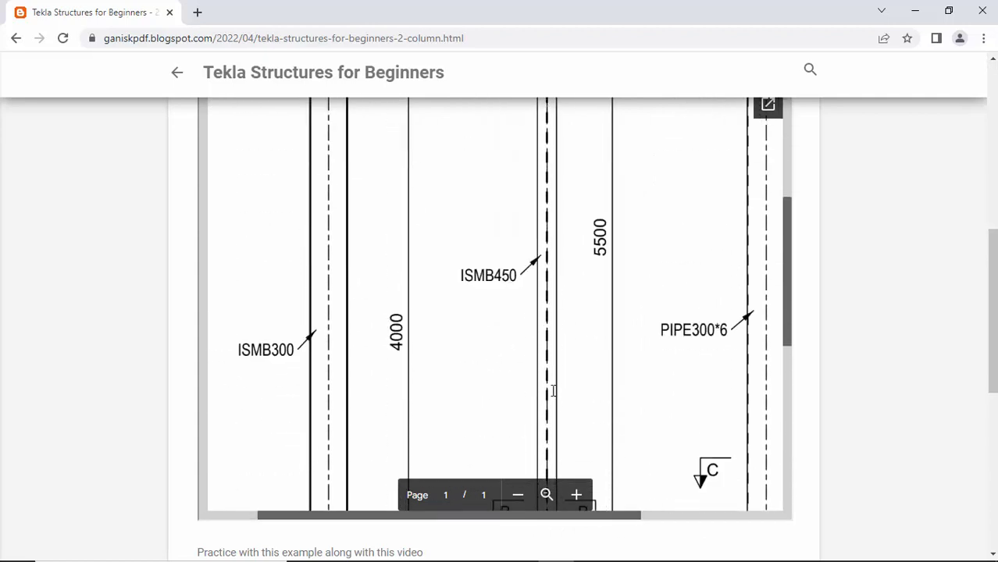
{"action": "scroll", "coordinate": [553, 391], "scroll_direction": "down", "scroll_amount": 5}
{"action": "left_click", "coordinate": [546, 494]}
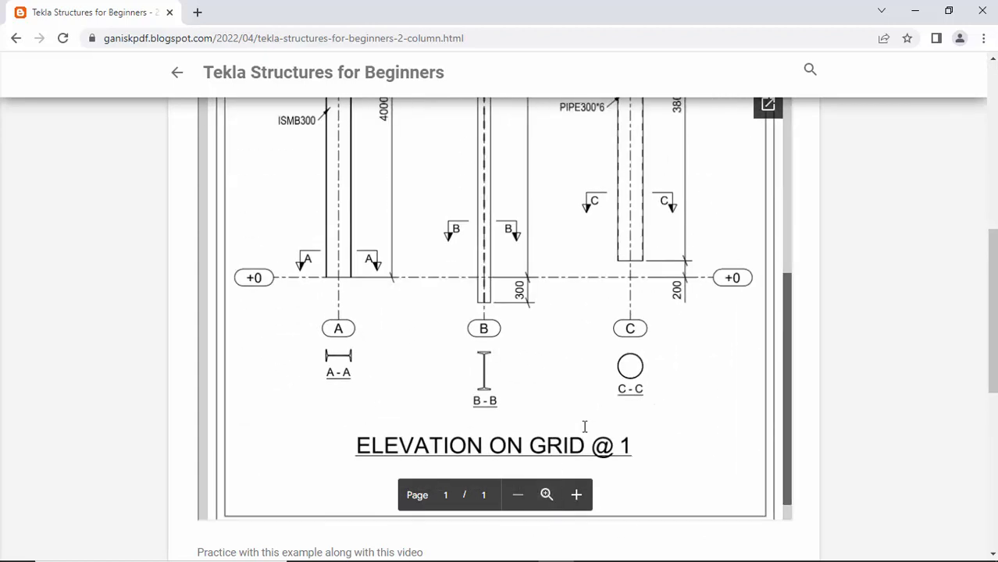
{"action": "scroll", "coordinate": [584, 426], "scroll_direction": "up", "scroll_amount": 5}
{"action": "scroll", "coordinate": [584, 421], "scroll_direction": "down", "scroll_amount": 3}
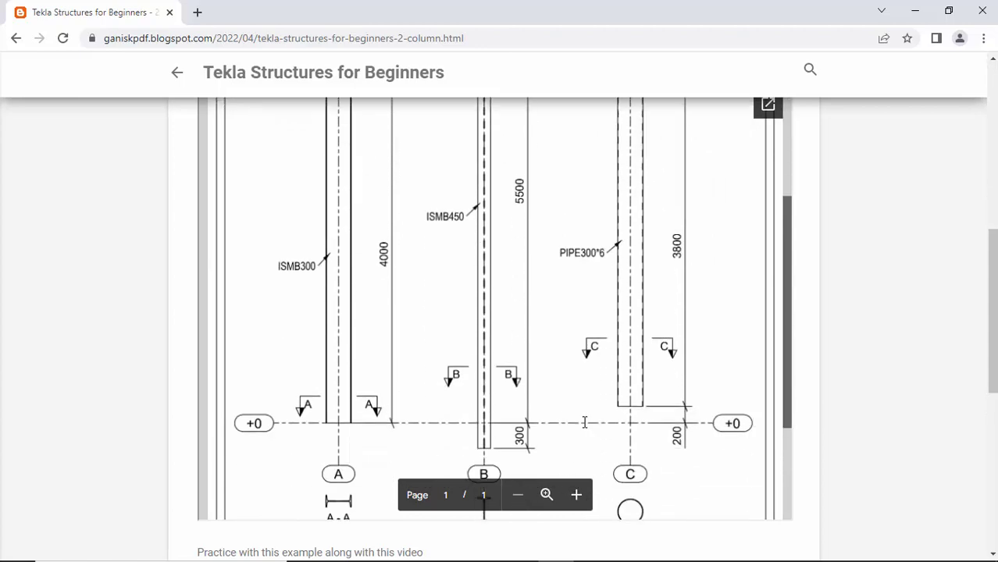
{"action": "scroll", "coordinate": [584, 422], "scroll_direction": "down", "scroll_amount": 3}
{"action": "scroll", "coordinate": [203, 419], "scroll_direction": "down", "scroll_amount": 5}
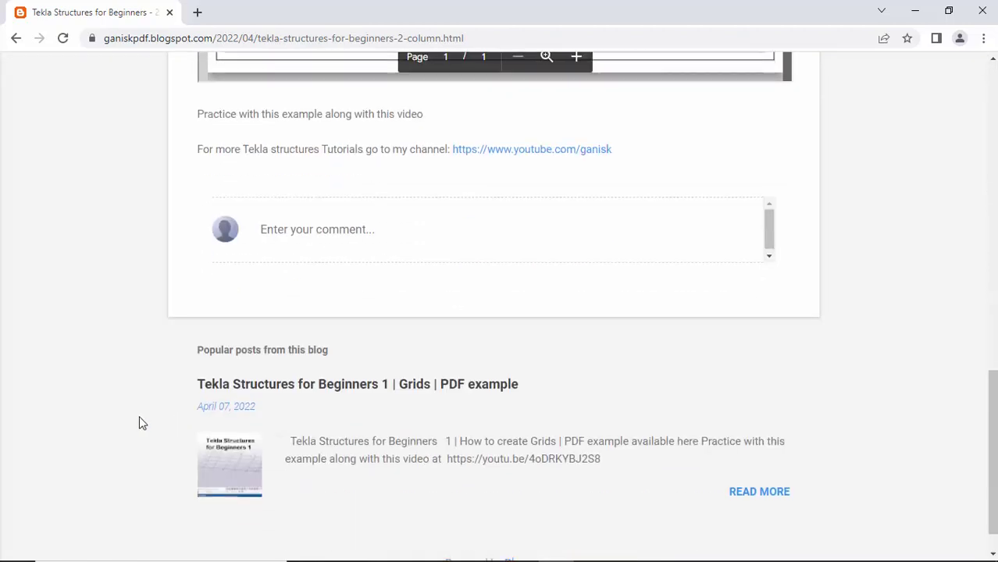
{"action": "scroll", "coordinate": [141, 422], "scroll_direction": "up", "scroll_amount": 15}
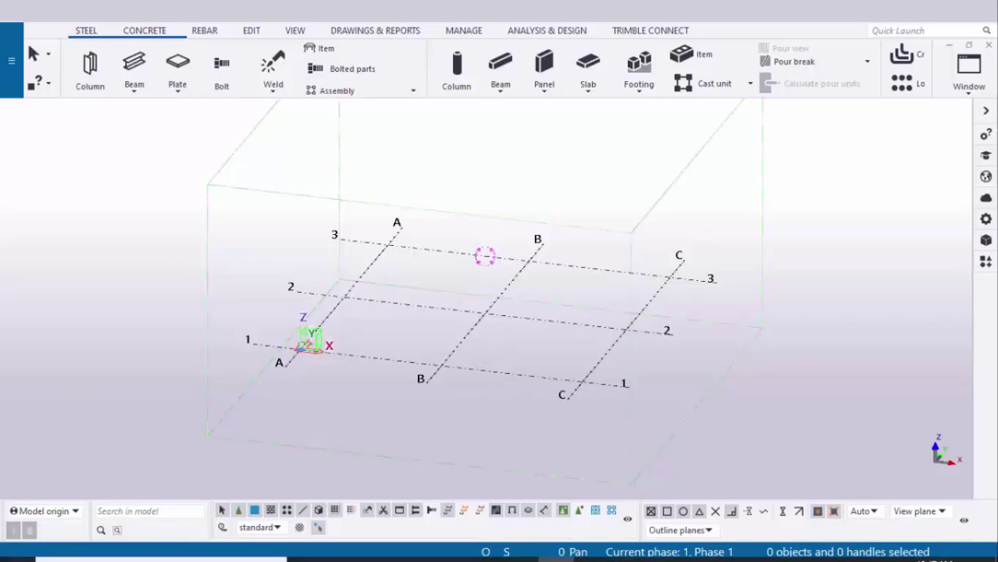
- Switch to the elevation drawing in the PDF reader and examine column A's profile, length, base level and section orientation
{"action": "left_click", "coordinate": [591, 547]}
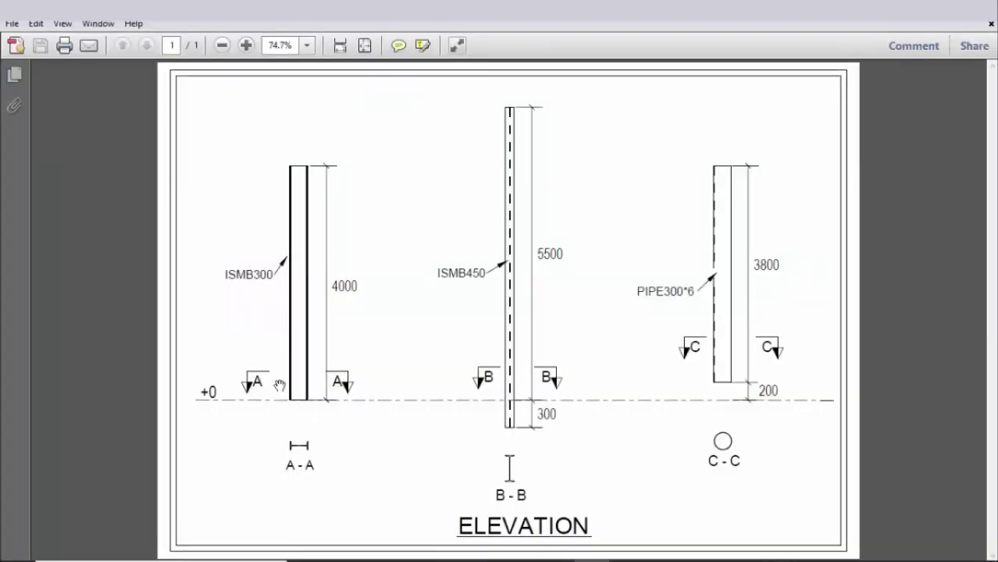
{"action": "scroll", "coordinate": [279, 385], "scroll_direction": "up", "scroll_amount": 3, "text": "ctrl"}
{"action": "scroll", "coordinate": [176, 299], "scroll_direction": "down", "scroll_amount": 1, "text": "ctrl"}
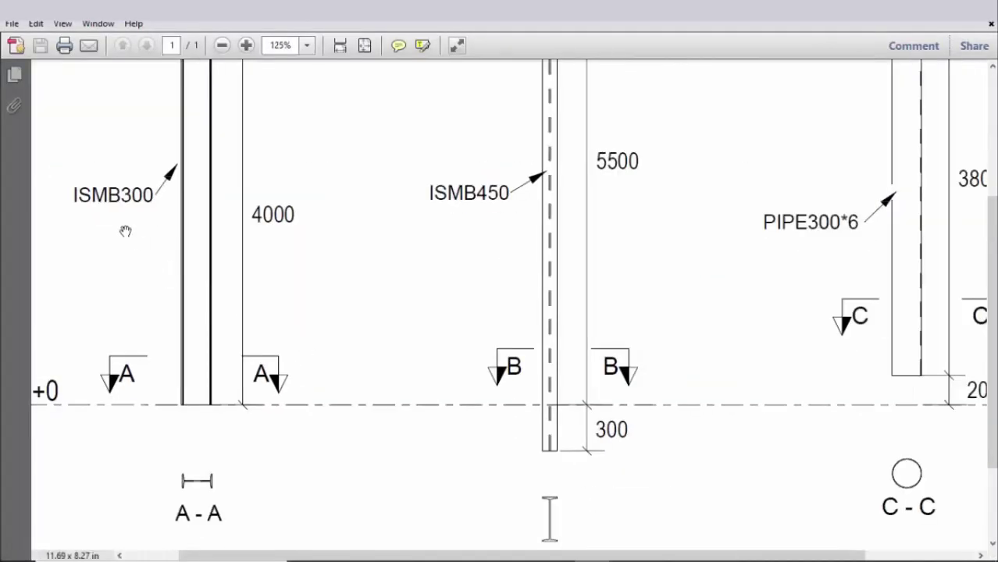
{"action": "scroll", "coordinate": [213, 257], "scroll_direction": "up", "scroll_amount": 3}
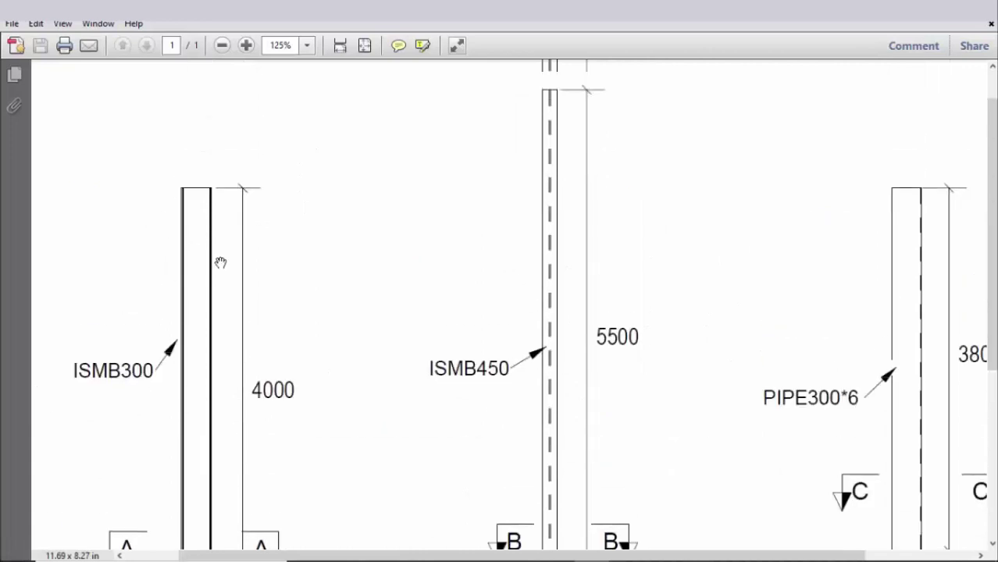
{"action": "scroll", "coordinate": [268, 399], "scroll_direction": "down", "scroll_amount": 2}
{"action": "scroll", "coordinate": [270, 400], "scroll_direction": "down", "scroll_amount": 1}
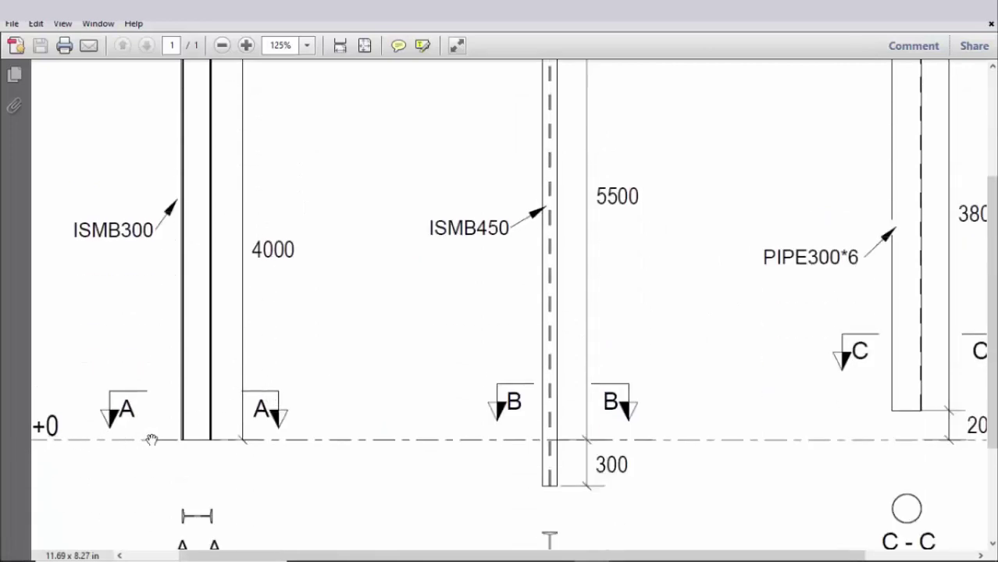
{"action": "scroll", "coordinate": [172, 444], "scroll_direction": "down", "scroll_amount": 2}
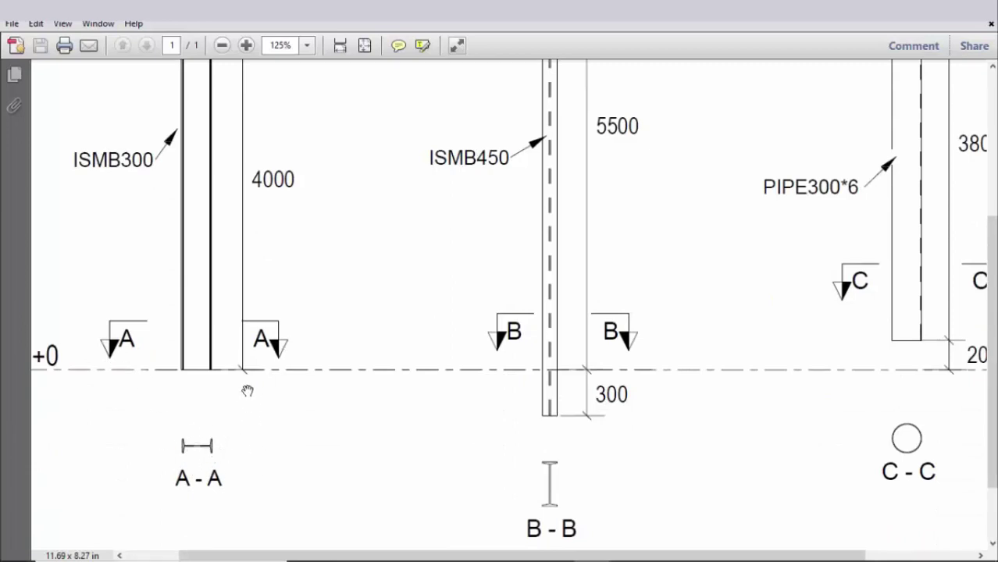
{"action": "scroll", "coordinate": [243, 385], "scroll_direction": "up", "scroll_amount": 3}
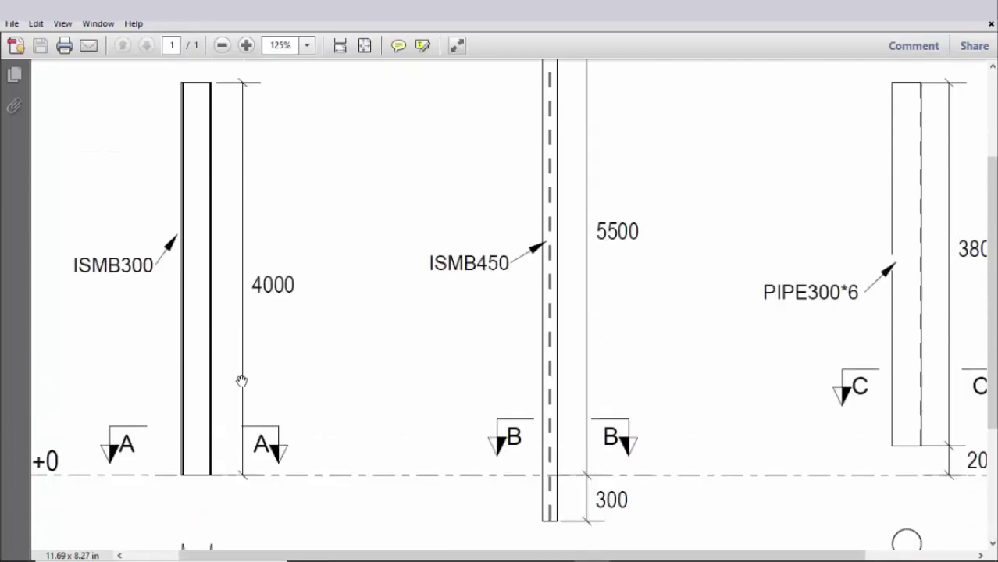
- Switch back to Tekla Structures and open the settings for creating views along the grid lines of the model grid
{"action": "left_click", "coordinate": [555, 547]}
{"action": "middle_click_drag", "start_coordinate": [437, 410], "coordinate": [372, 428], "text": "ctrl"}
{"action": "scroll", "coordinate": [370, 421], "scroll_direction": "up", "scroll_amount": 4}
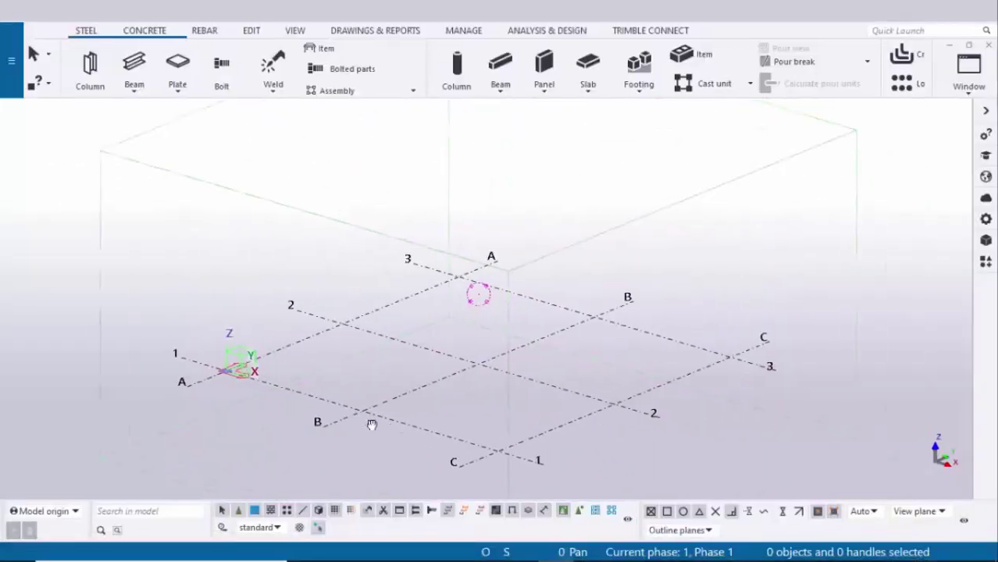
{"action": "right_click", "coordinate": [398, 421]}
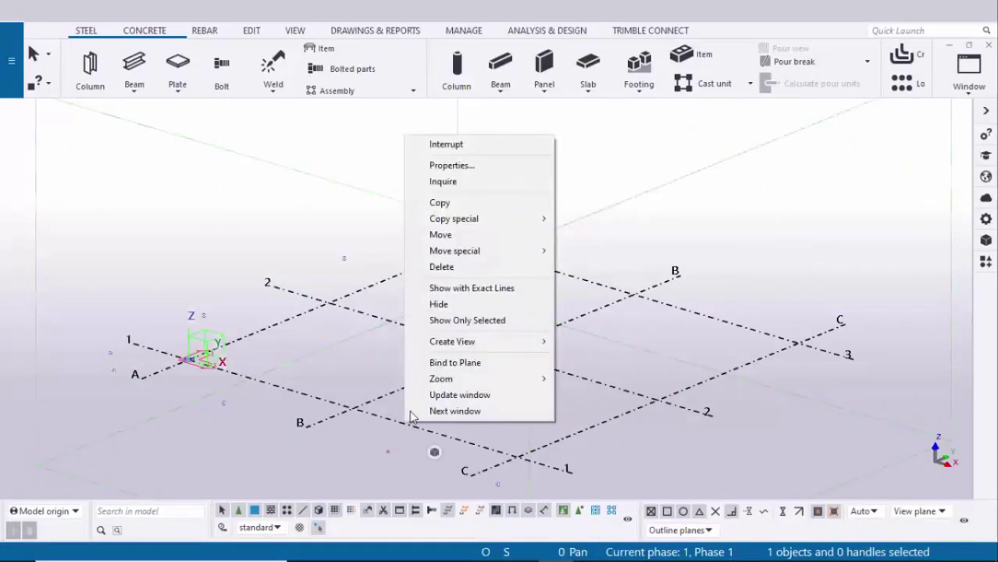
{"action": "mouse_move", "coordinate": [469, 344]}
{"action": "left_click", "coordinate": [589, 356]}
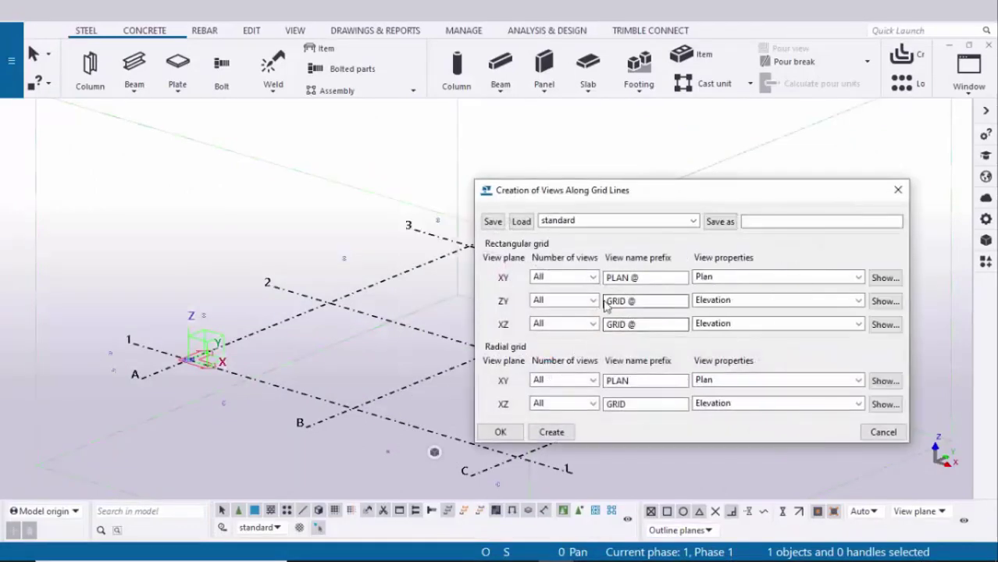
- Set the view name prefix of the rectangular grid's ZY and XZ views to ELEVATION ON GRID @
{"action": "left_click", "coordinate": [607, 302]}
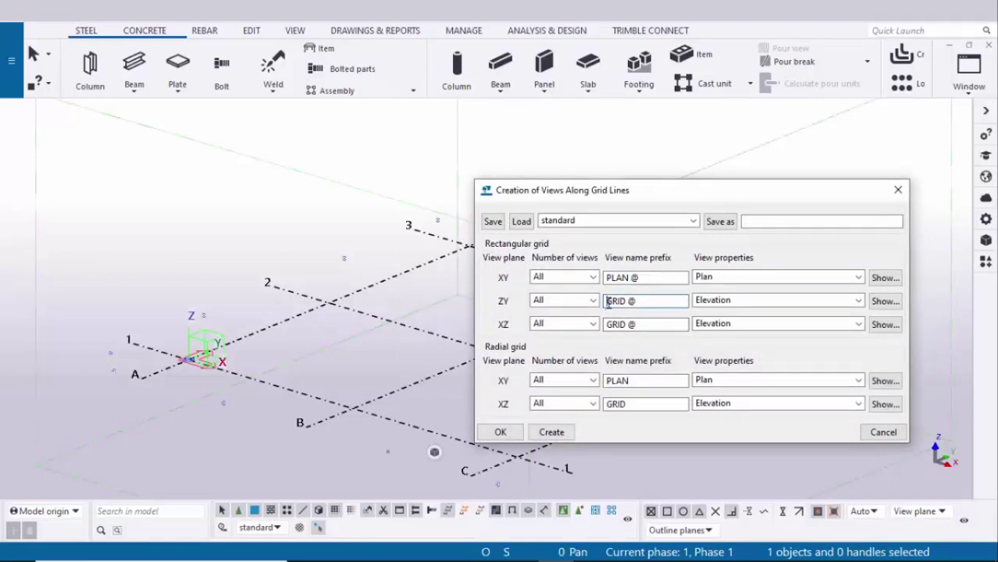
{"action": "type", "text": "ELEVATION ON"}
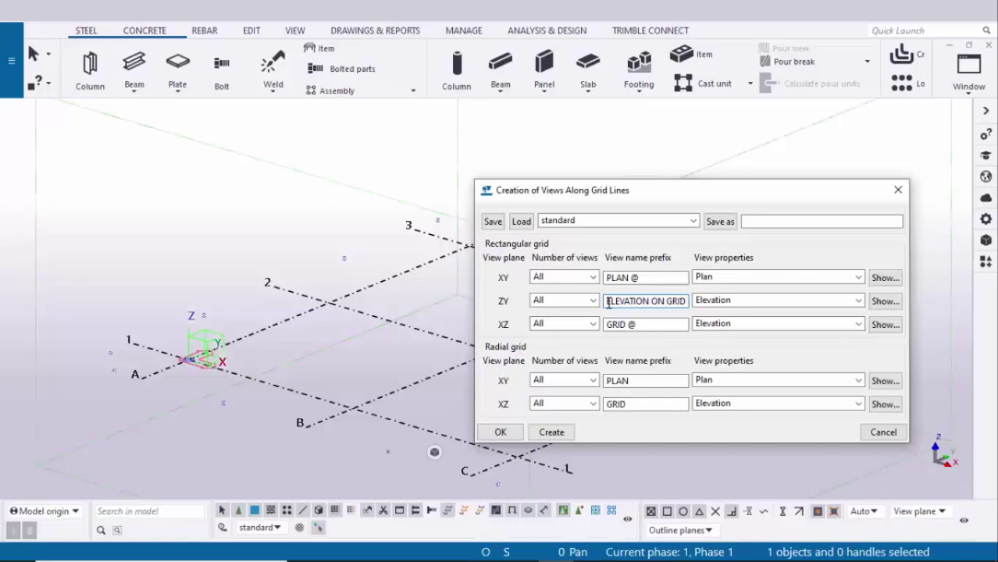
{"action": "triple_click", "coordinate": [608, 303]}
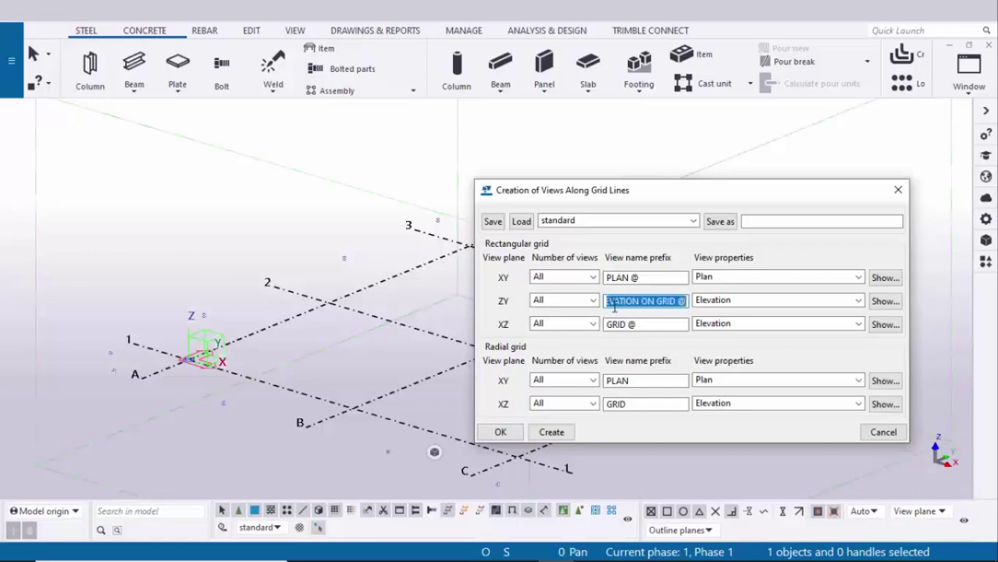
{"action": "key", "text": "ctrl+c"}
{"action": "triple_click", "coordinate": [639, 323]}
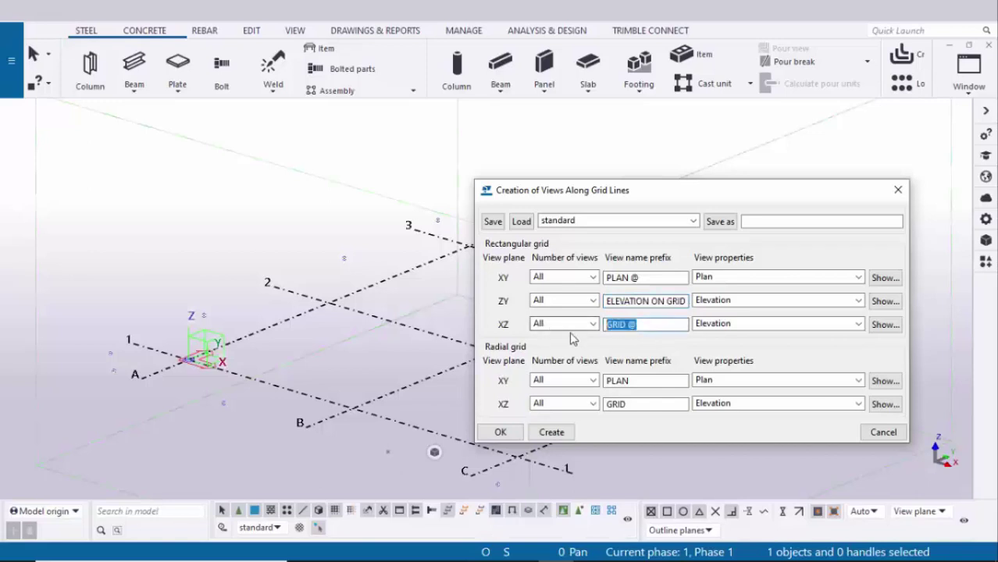
{"action": "key", "text": "ctrl+v"}
- Create the views along the grid lines and close the view creation settings
{"action": "left_click", "coordinate": [552, 434]}
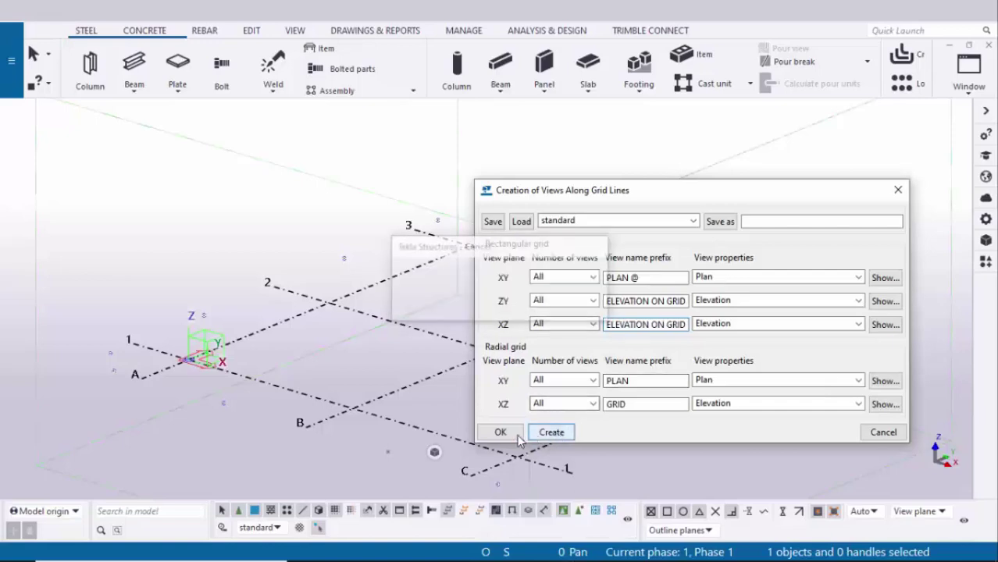
{"action": "left_click", "coordinate": [501, 435]}
{"action": "left_click", "coordinate": [421, 300]}
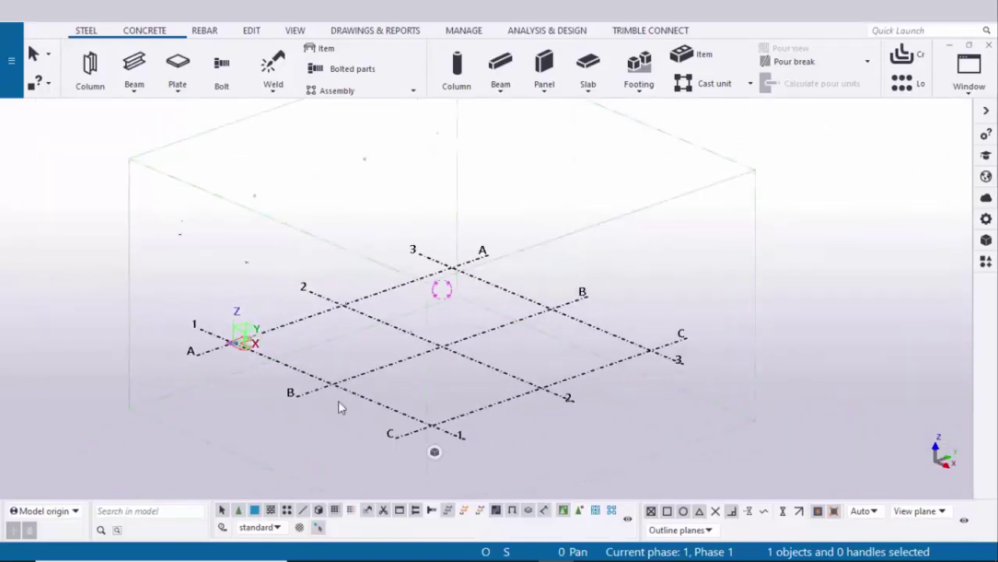
- Glance at the PDF drawing, return to Tekla Structures, and place a steel column at the intersection of grids A and 1
{"action": "left_click", "coordinate": [590, 547]}
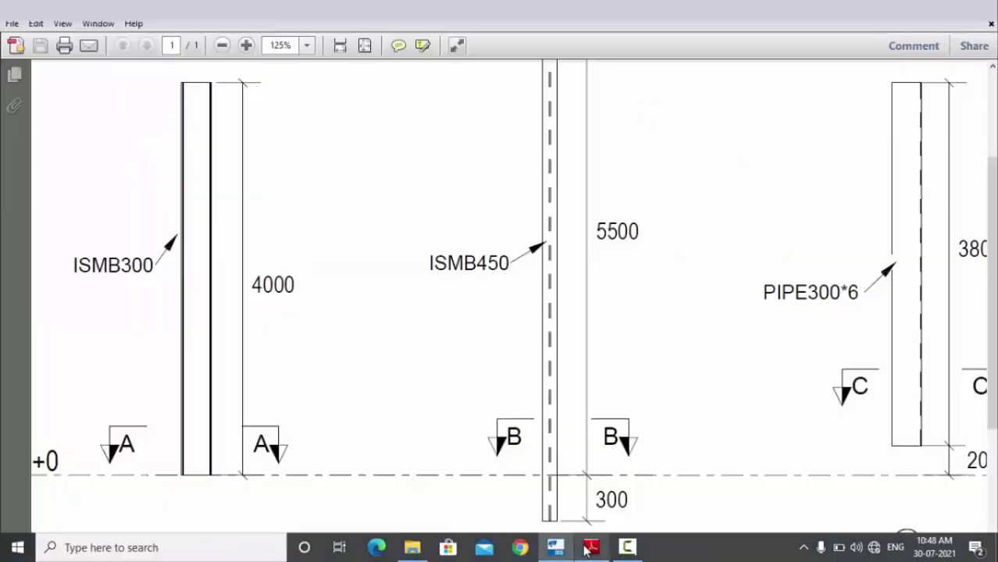
{"action": "key", "text": "alt+Tab"}
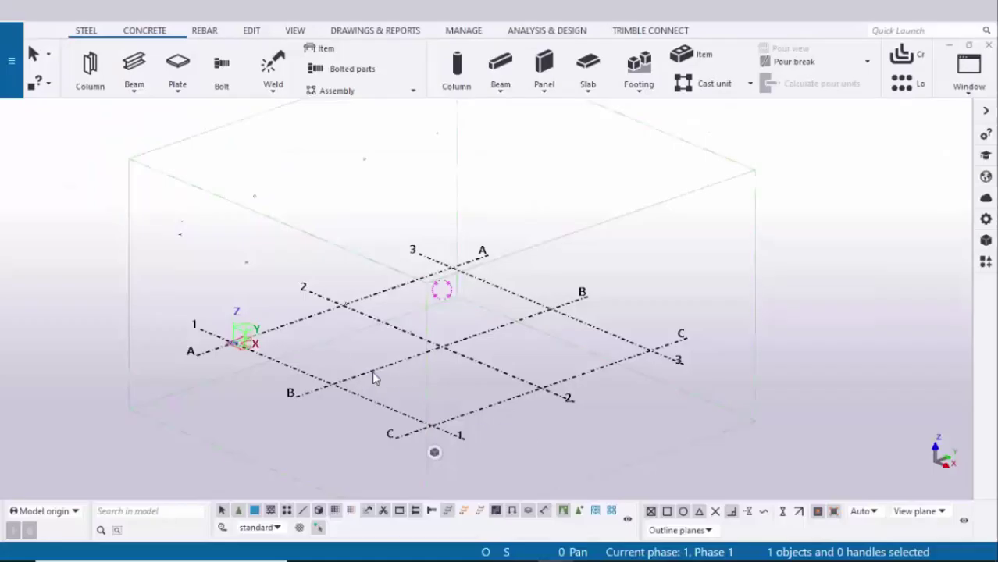
{"action": "left_click", "coordinate": [92, 74]}
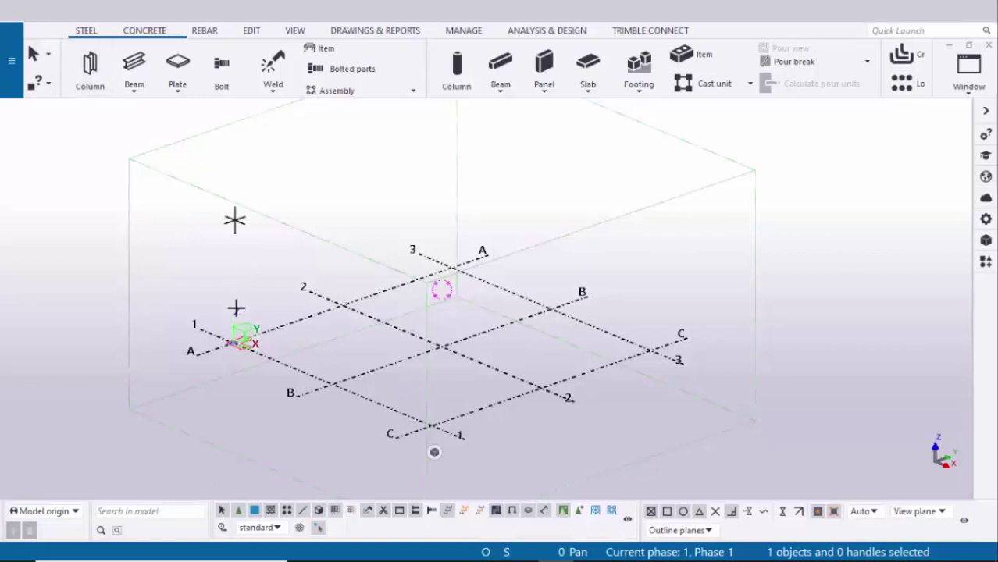
{"action": "scroll", "coordinate": [238, 337], "scroll_direction": "up", "scroll_amount": 2}
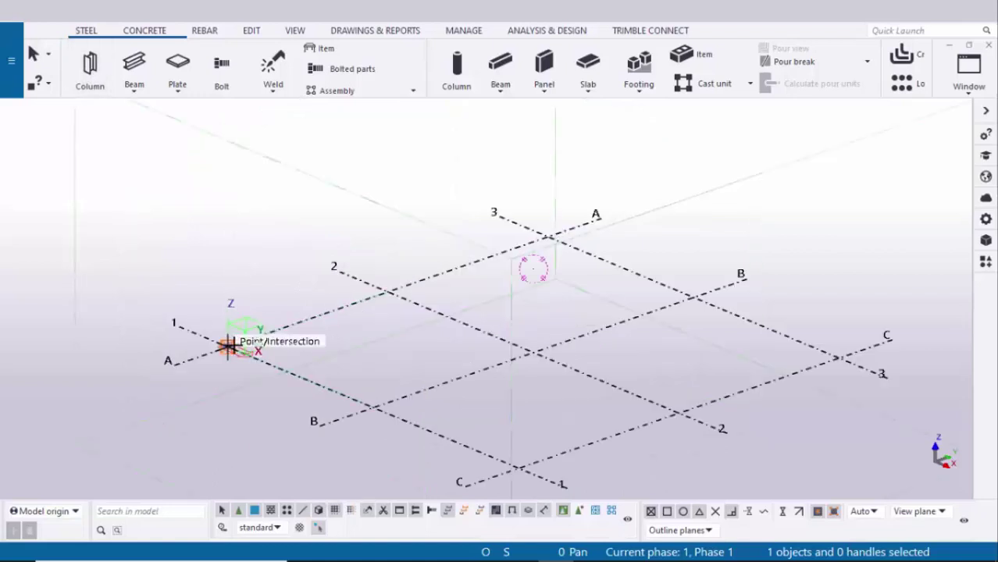
{"action": "left_click", "coordinate": [228, 345]}
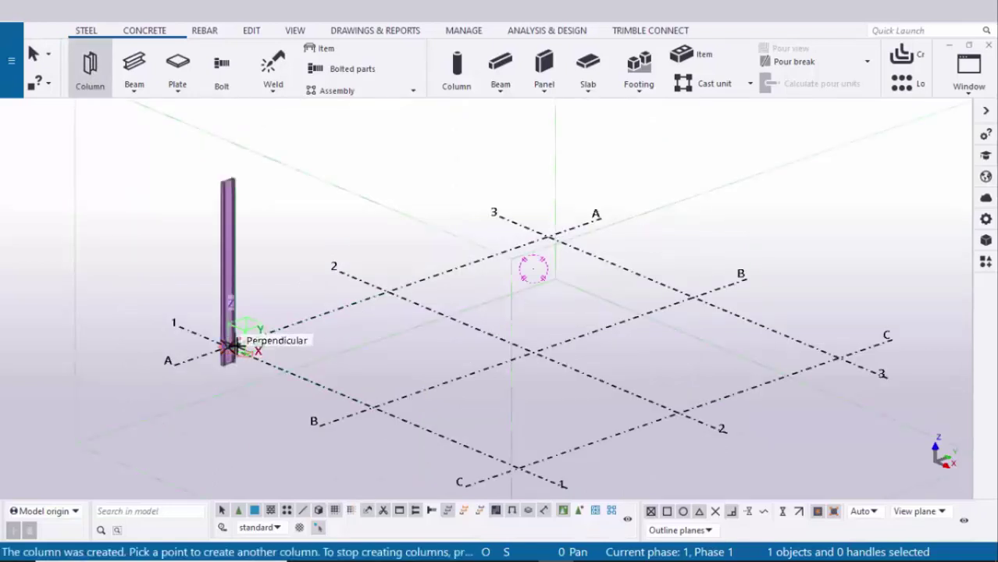
{"action": "right_click", "coordinate": [285, 185]}
{"action": "left_click", "coordinate": [295, 190]}
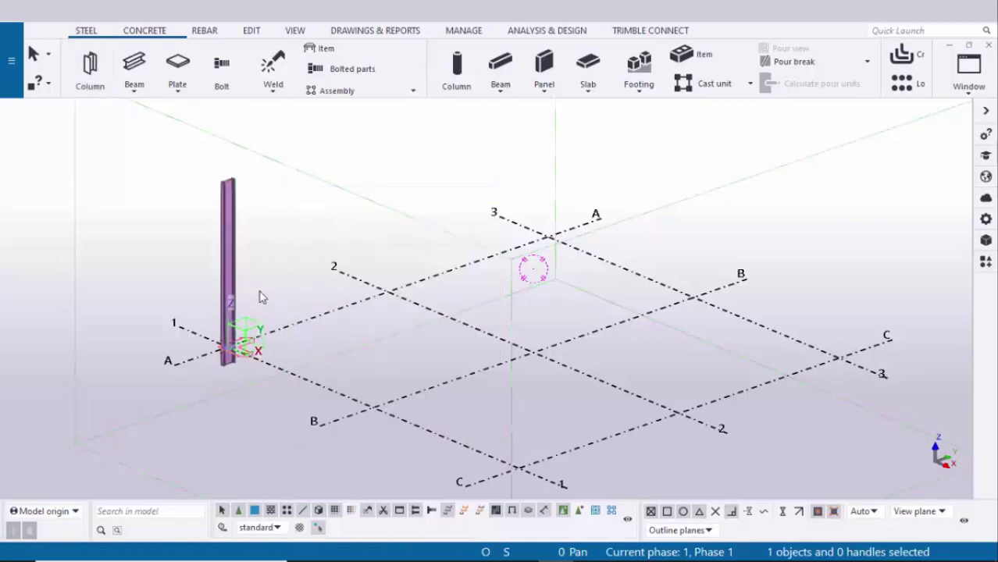
{"action": "middle_click_drag", "start_coordinate": [261, 292], "coordinate": [317, 314]}
{"action": "scroll", "coordinate": [308, 313], "scroll_direction": "up", "scroll_amount": 5}
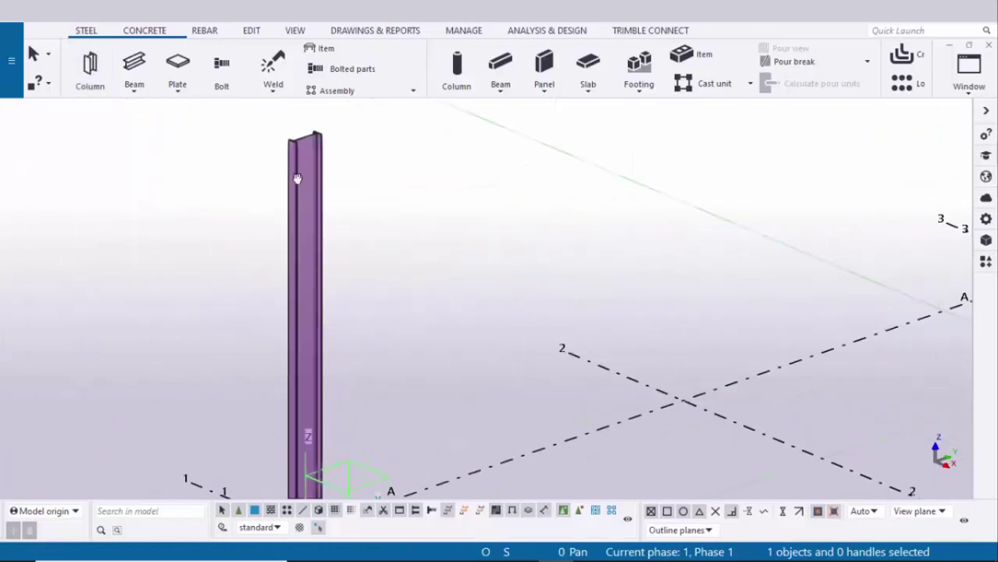
- Change the profile of the steel column at grid A/1 to ISMB300 from the IS808:1989 I profiles and apply it
{"action": "scroll", "coordinate": [324, 322], "scroll_direction": "down", "scroll_amount": 3}
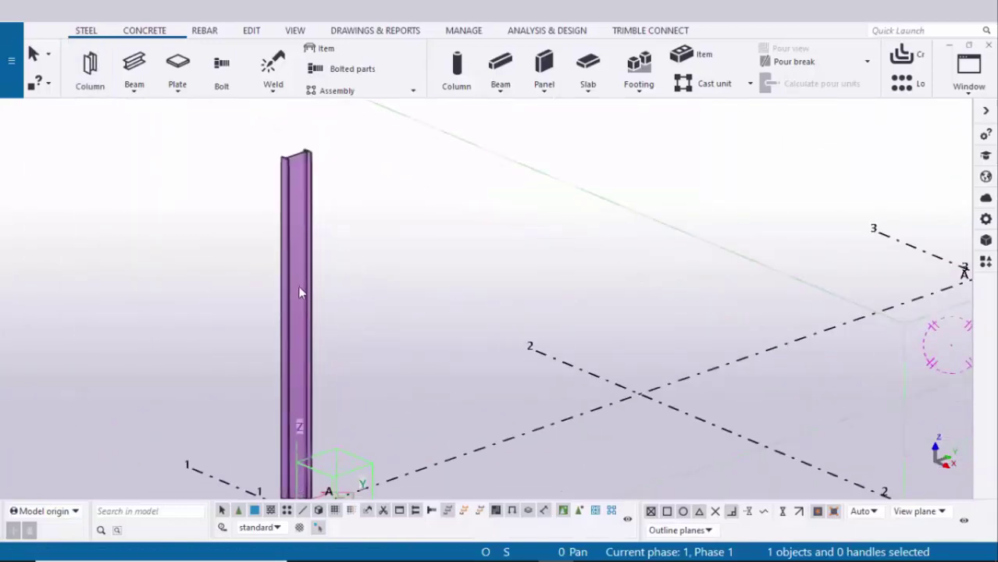
{"action": "key", "text": "alt+Tab"}
{"action": "key", "text": "alt+Tab"}
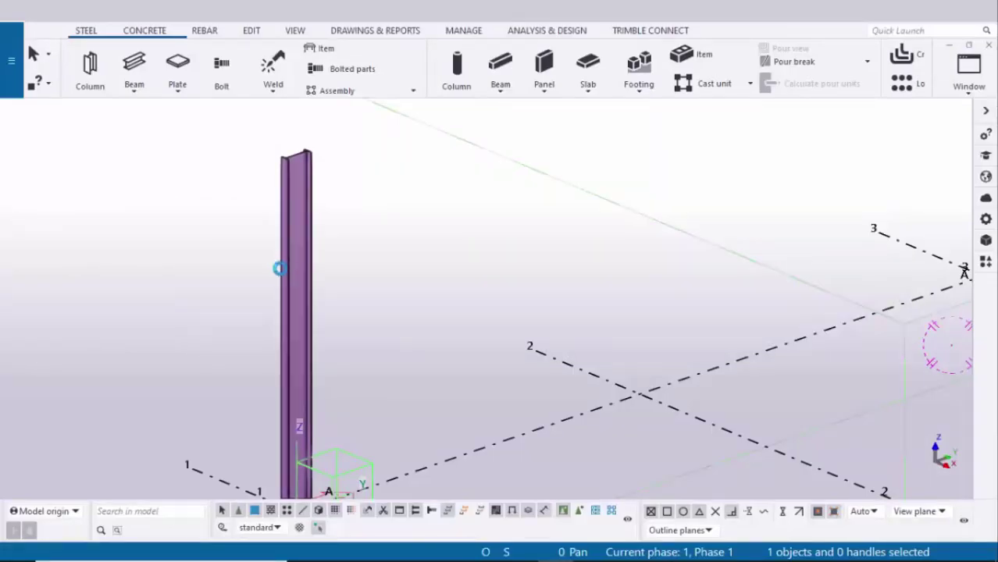
{"action": "double_click", "coordinate": [280, 268]}
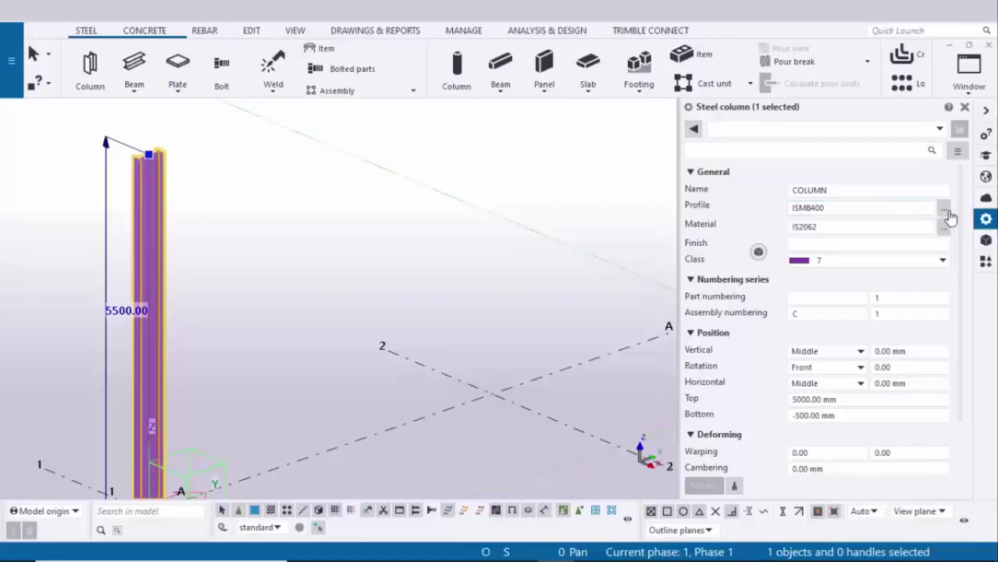
{"action": "left_click", "coordinate": [944, 209]}
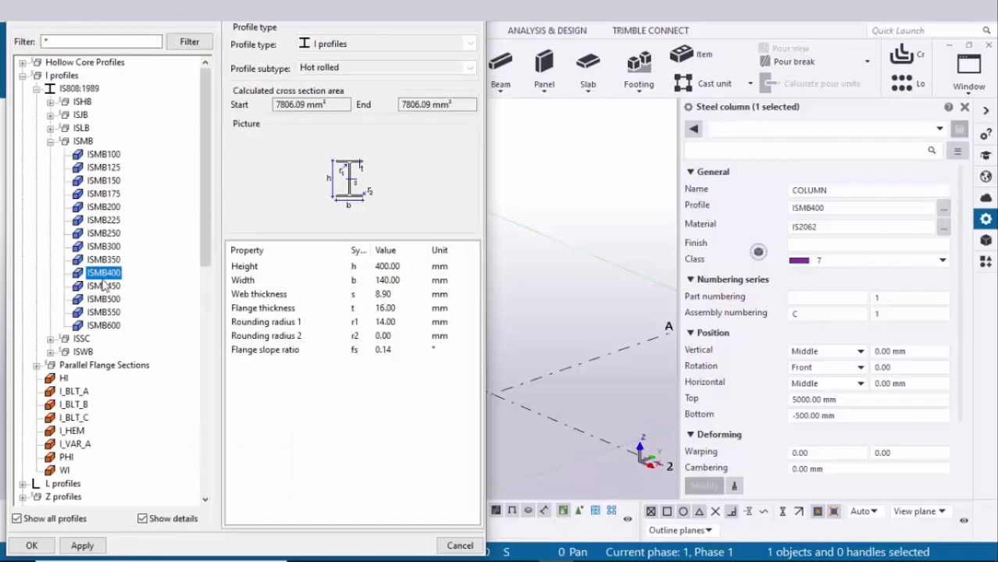
{"action": "left_click", "coordinate": [103, 245]}
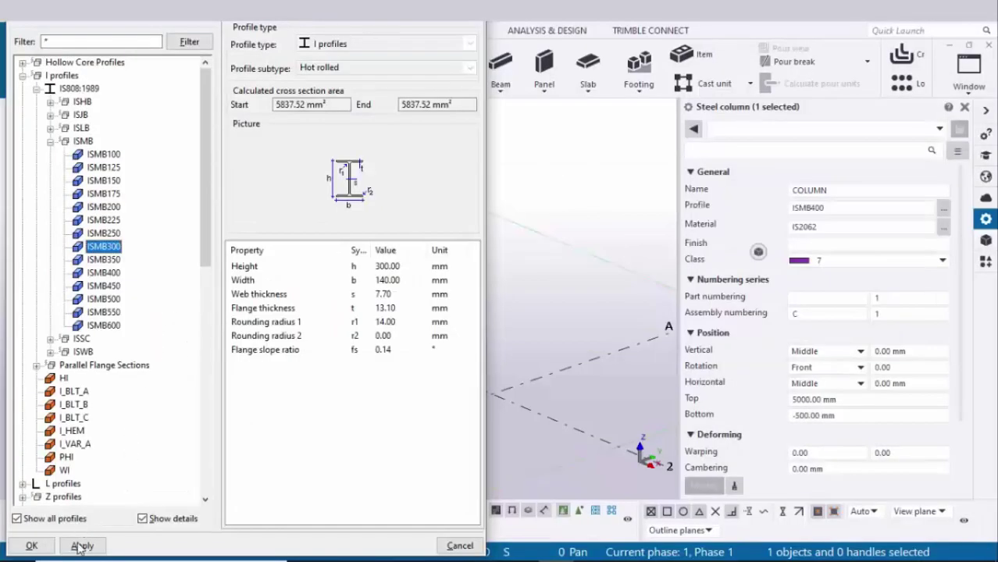
{"action": "left_click", "coordinate": [81, 546]}
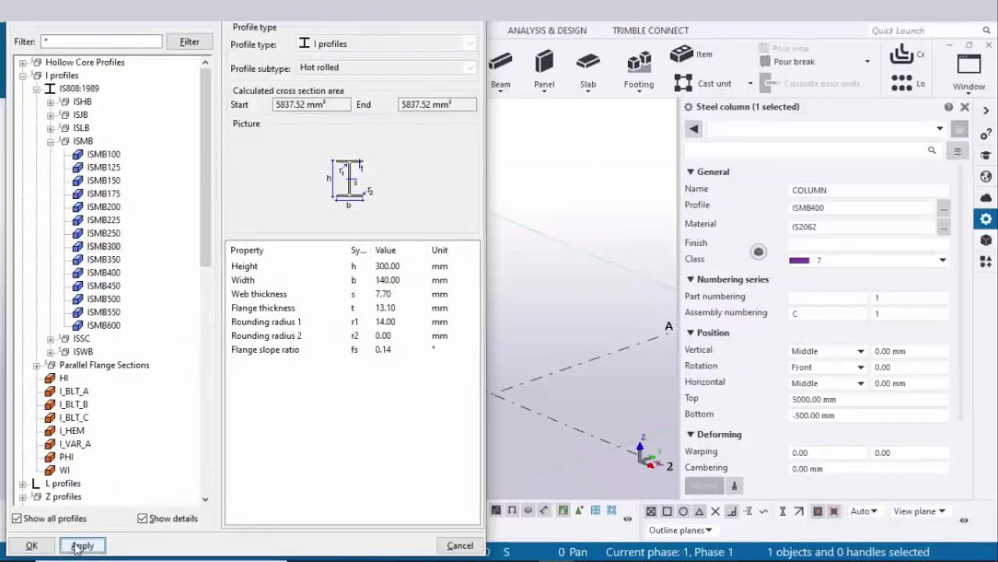
{"action": "left_click", "coordinate": [32, 545]}
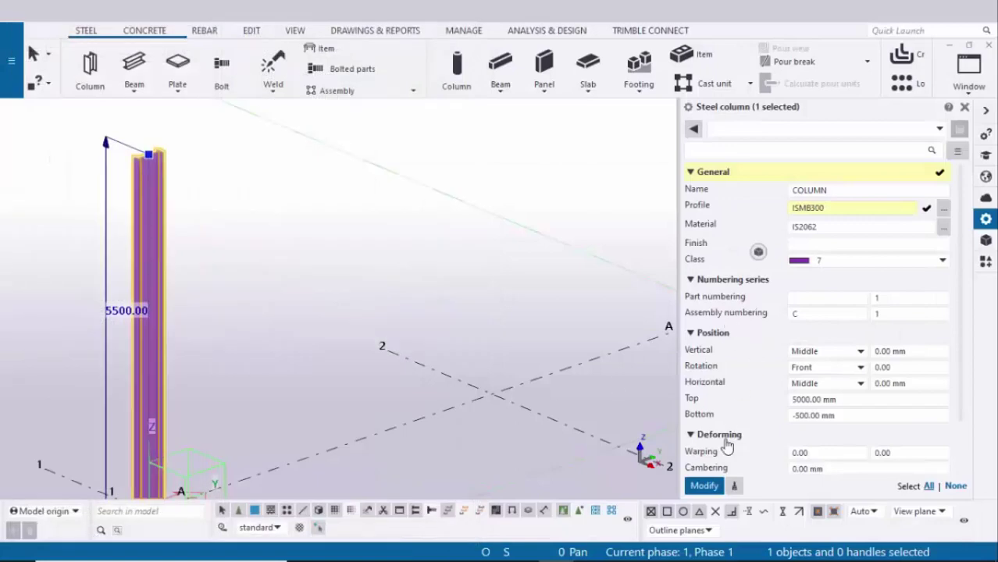
{"action": "left_click", "coordinate": [705, 485]}
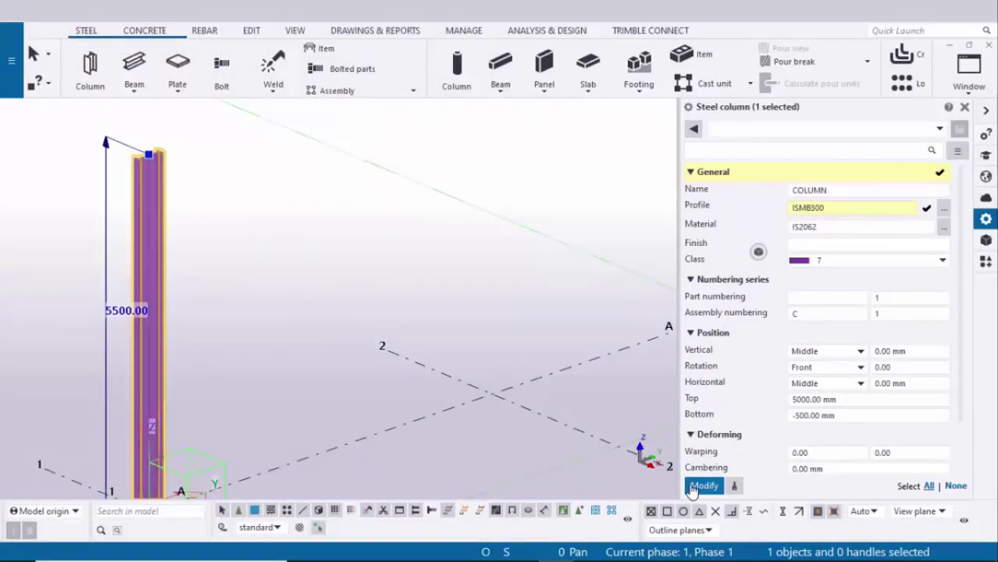
{"action": "scroll", "coordinate": [110, 150], "scroll_direction": "up", "scroll_amount": 1}
{"action": "scroll", "coordinate": [109, 150], "scroll_direction": "up", "scroll_amount": 3}
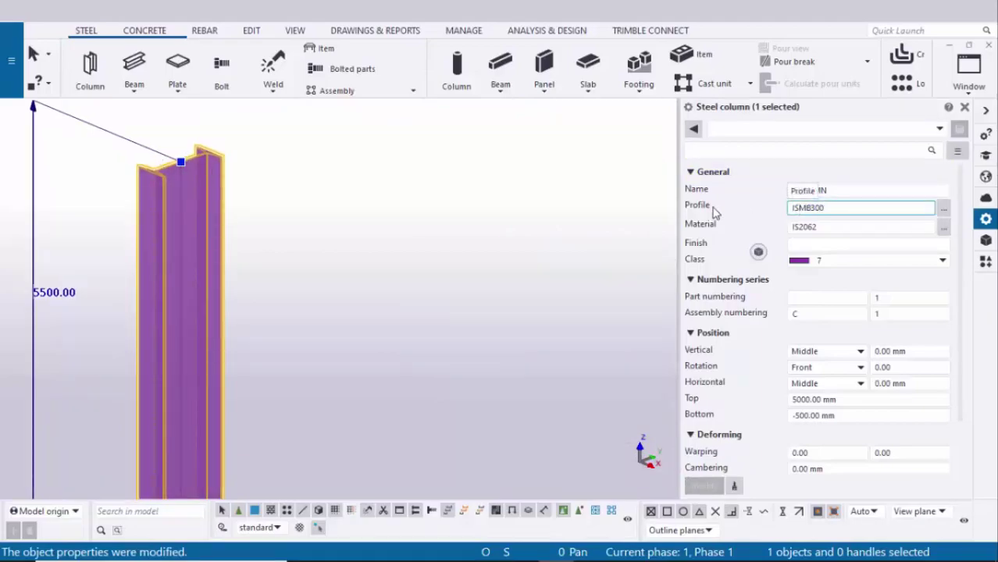
- Check the ISMB300 column's base level in the PDF drawing and enter 0 as the bottom level in Tekla Structures
{"action": "key", "text": "alt+Tab"}
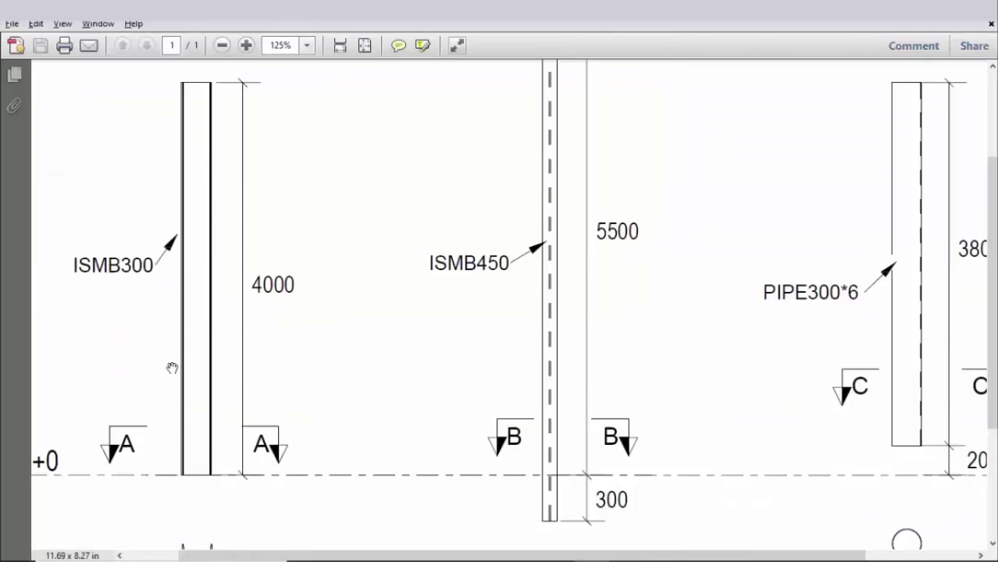
{"action": "key", "text": "alt+Tab"}
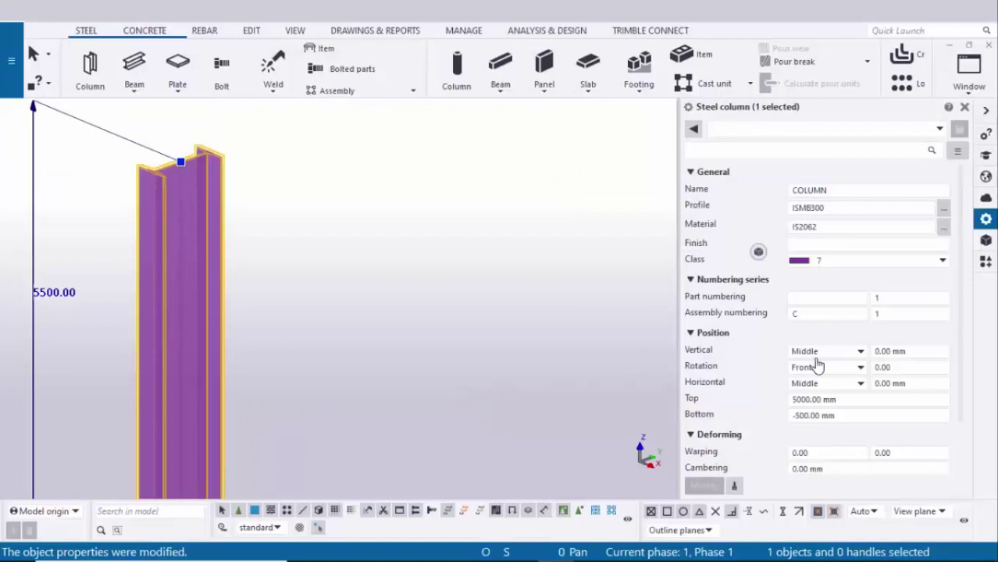
{"action": "left_click", "coordinate": [826, 416]}
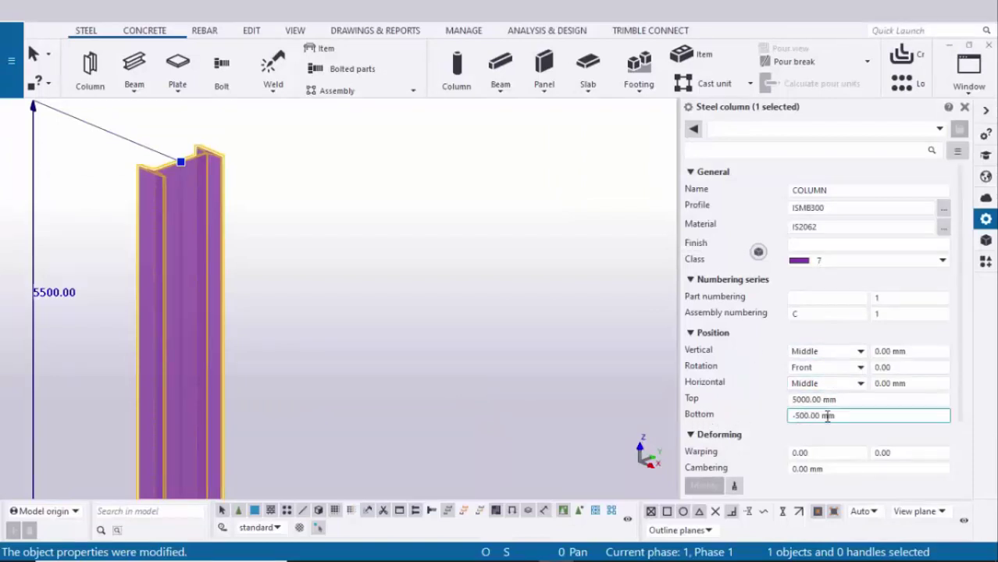
{"action": "key", "text": "ctrl+a"}
{"action": "type", "text": "0"}
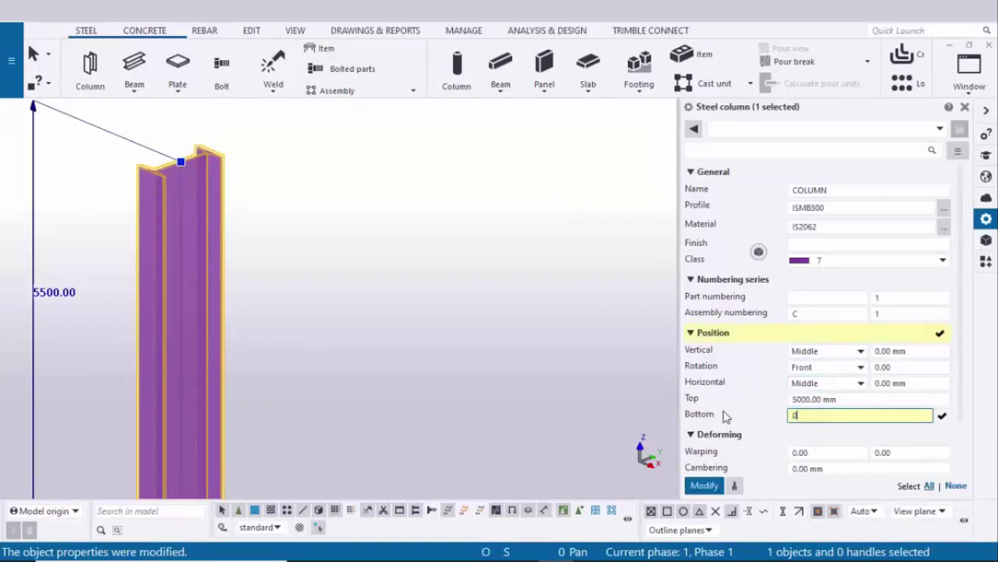
- Check the column's height in the PDF drawing, set its top level to 4000 mm in Tekla Structures, and apply the levels
{"action": "key", "text": "alt+Tab"}
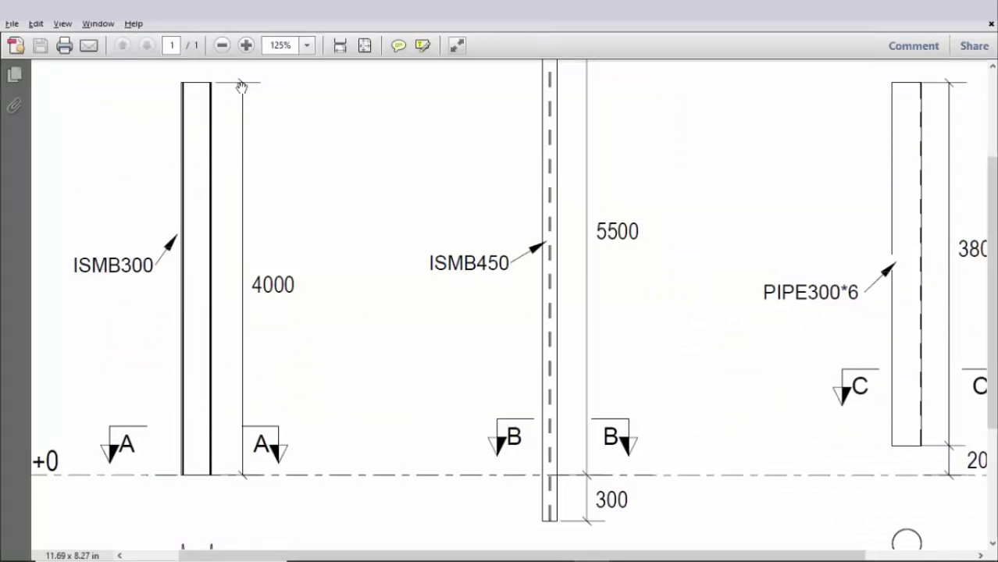
{"action": "key", "text": "alt+Tab"}
{"action": "left_click", "coordinate": [840, 400]}
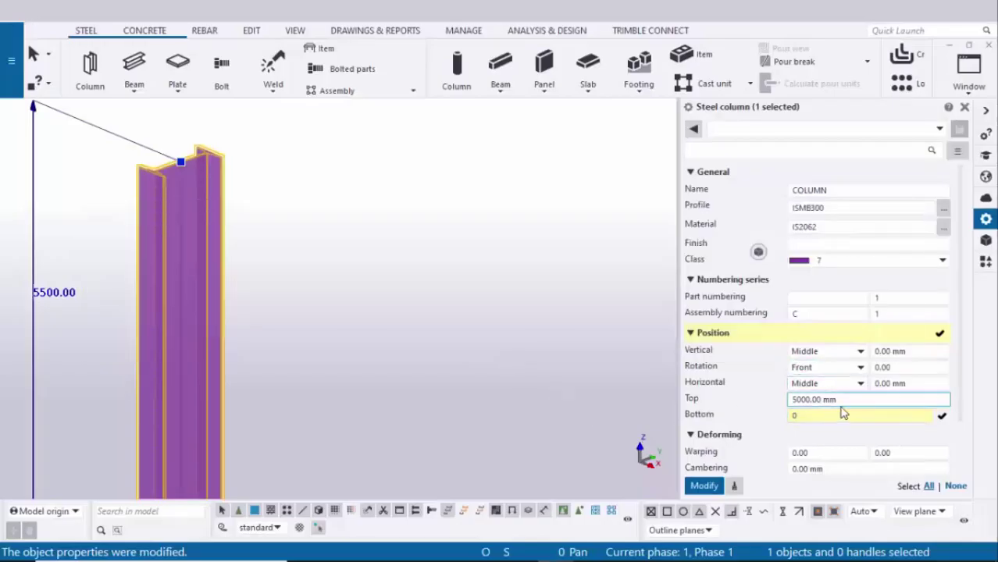
{"action": "key", "text": "ctrl+a"}
{"action": "type", "text": "4"}
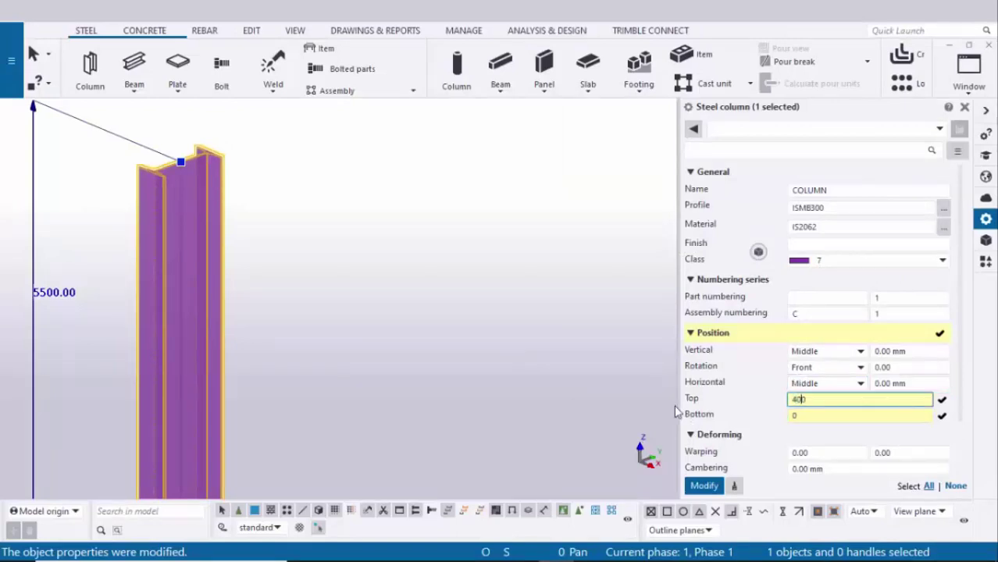
{"action": "left_click", "coordinate": [704, 485]}
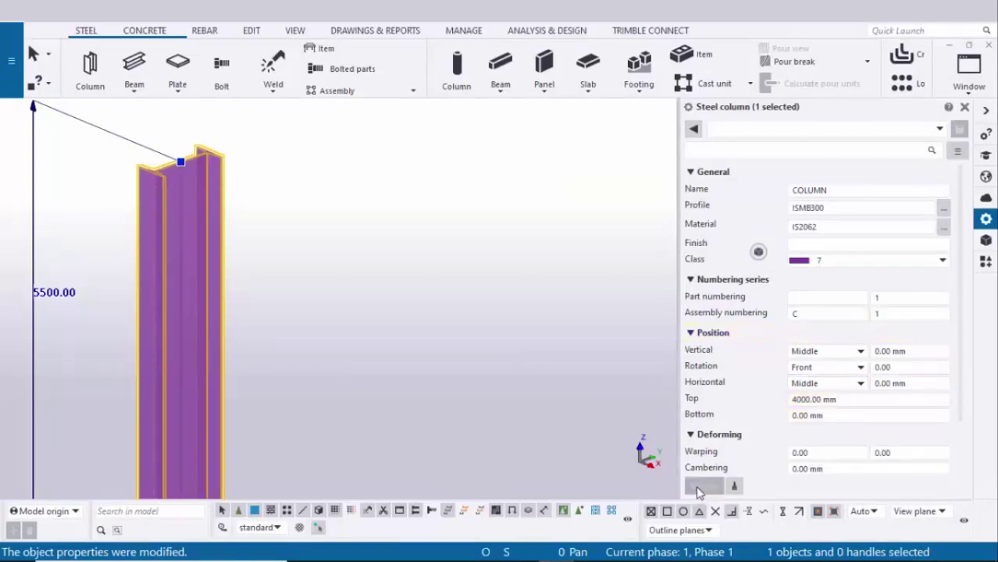
{"action": "scroll", "coordinate": [319, 419], "scroll_direction": "down", "scroll_amount": 3}
{"action": "scroll", "coordinate": [318, 419], "scroll_direction": "down", "scroll_amount": 5}
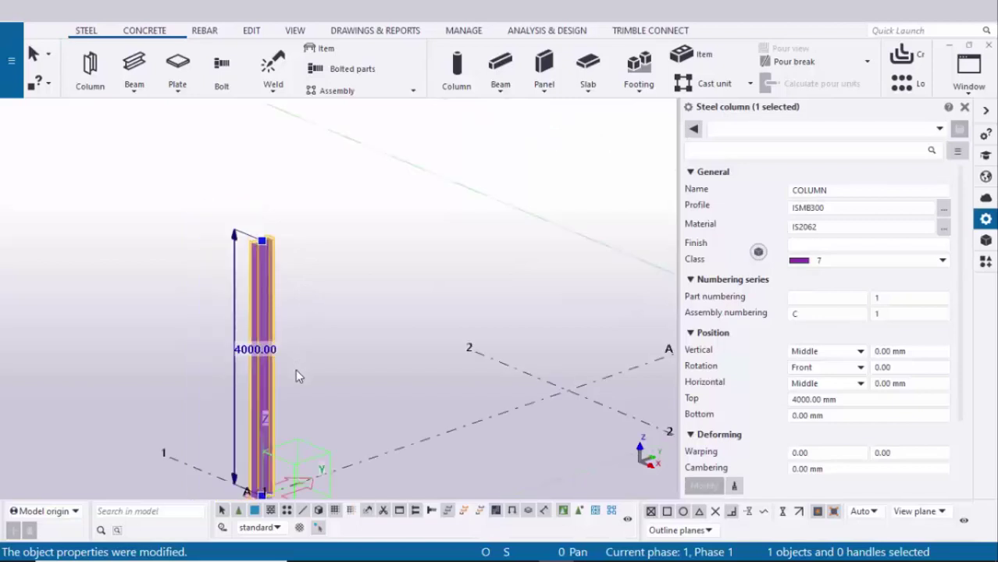
{"action": "left_click", "coordinate": [964, 107]}
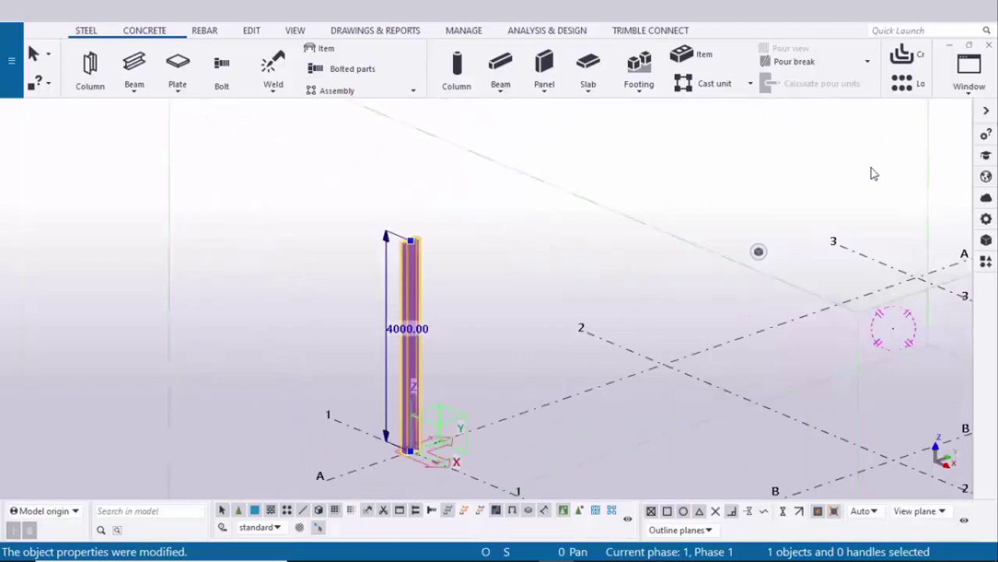
- Make the PLAN @+0 view visible to show the column at grid A/1 in plan
{"action": "key", "text": "ctrl+i"}
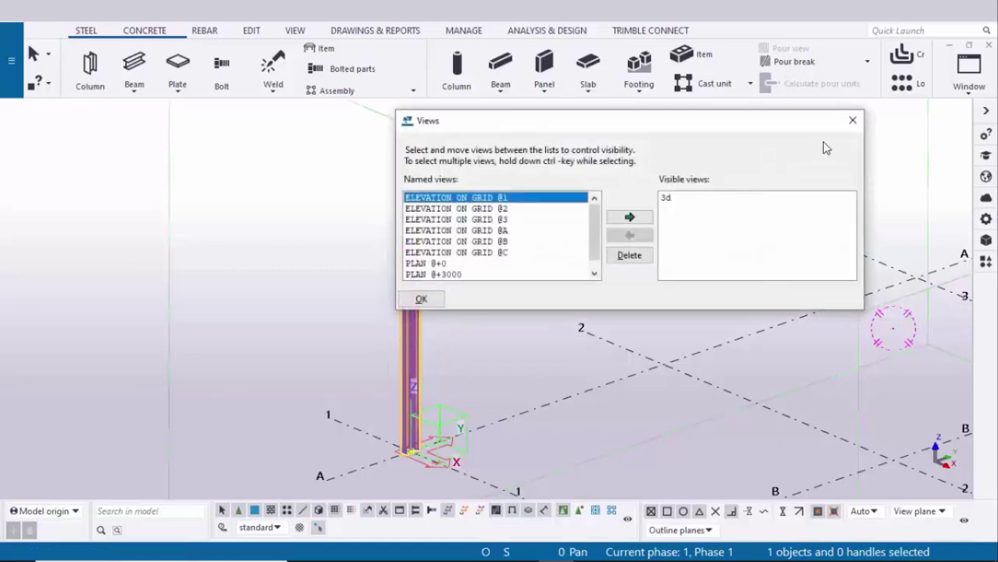
{"action": "left_click", "coordinate": [442, 264]}
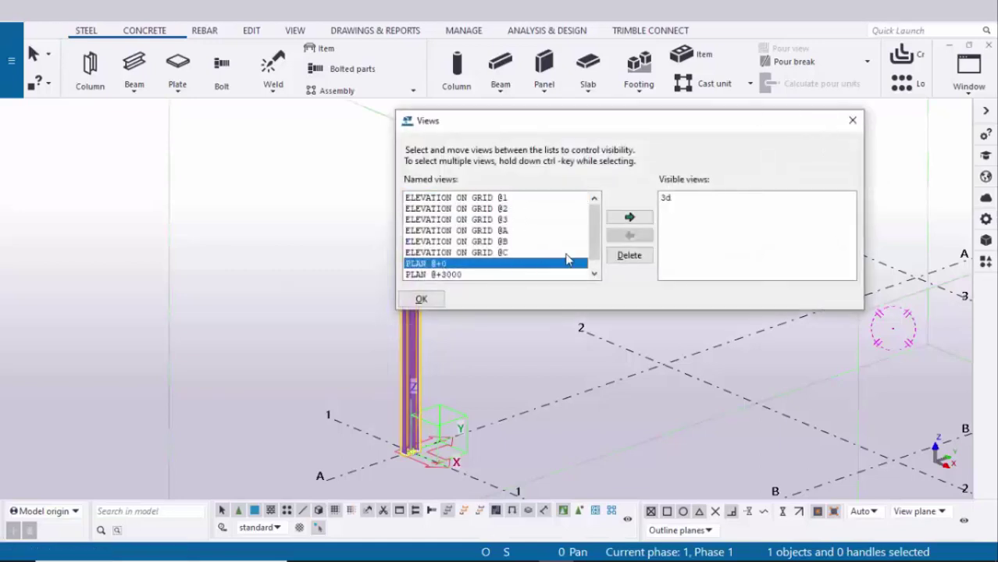
{"action": "left_click", "coordinate": [630, 217]}
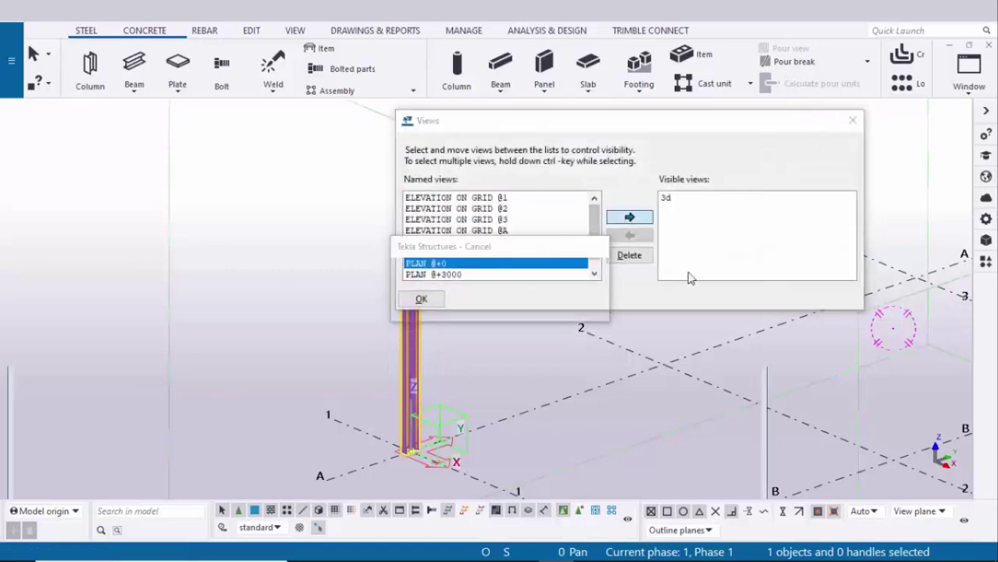
{"action": "left_click", "coordinate": [852, 121]}
{"action": "scroll", "coordinate": [450, 378], "scroll_direction": "up", "scroll_amount": 6}
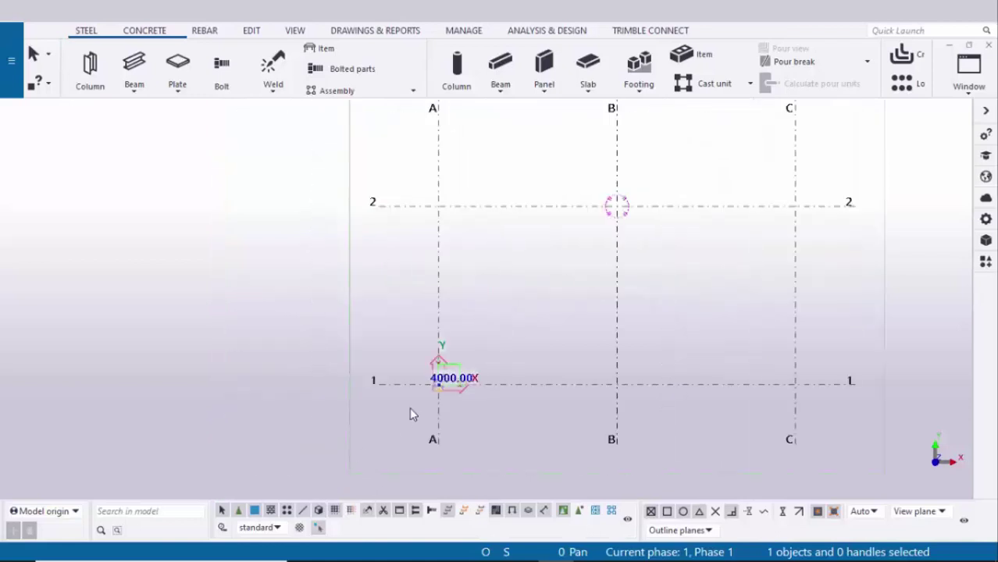
{"action": "scroll", "coordinate": [473, 372], "scroll_direction": "up", "scroll_amount": 5}
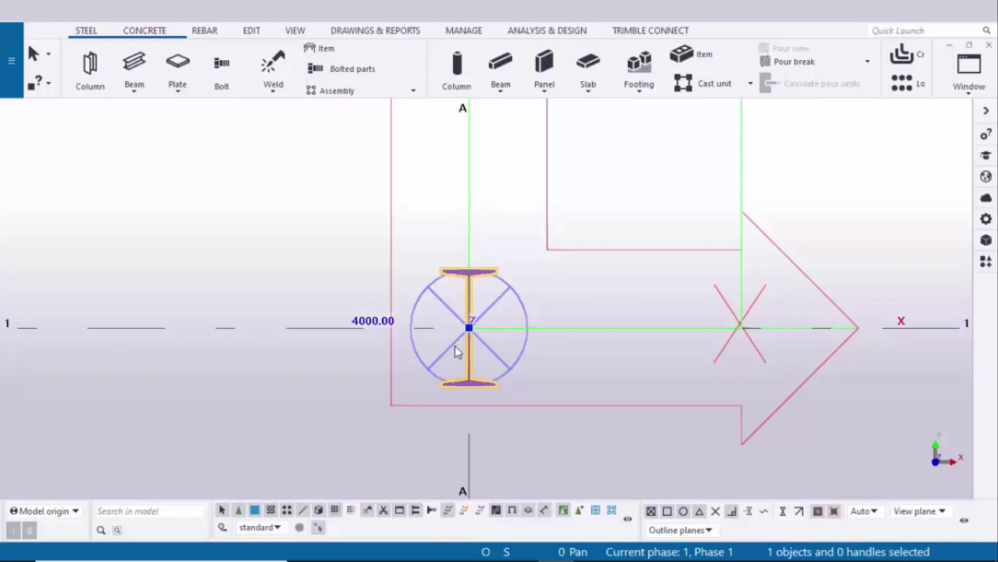
- Compare the column with section A-A in the PDF drawing and apply a rotation offset of 90 degrees to it in Tekla Structures
{"action": "key", "text": "alt+Tab"}
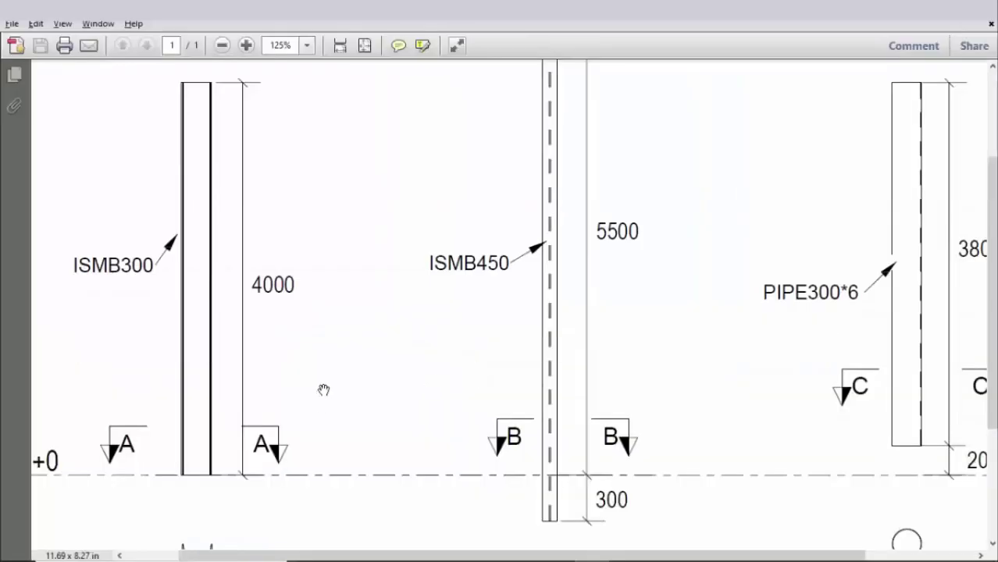
{"action": "scroll", "coordinate": [323, 389], "scroll_direction": "down", "scroll_amount": 5}
{"action": "scroll", "coordinate": [187, 389], "scroll_direction": "up", "scroll_amount": 5, "text": "ctrl"}
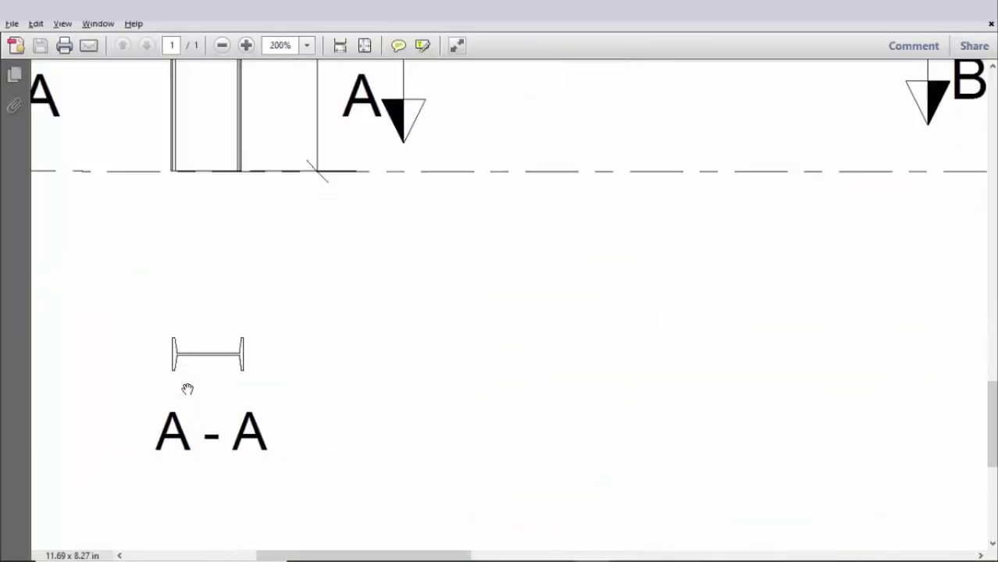
{"action": "key", "text": "alt+Tab"}
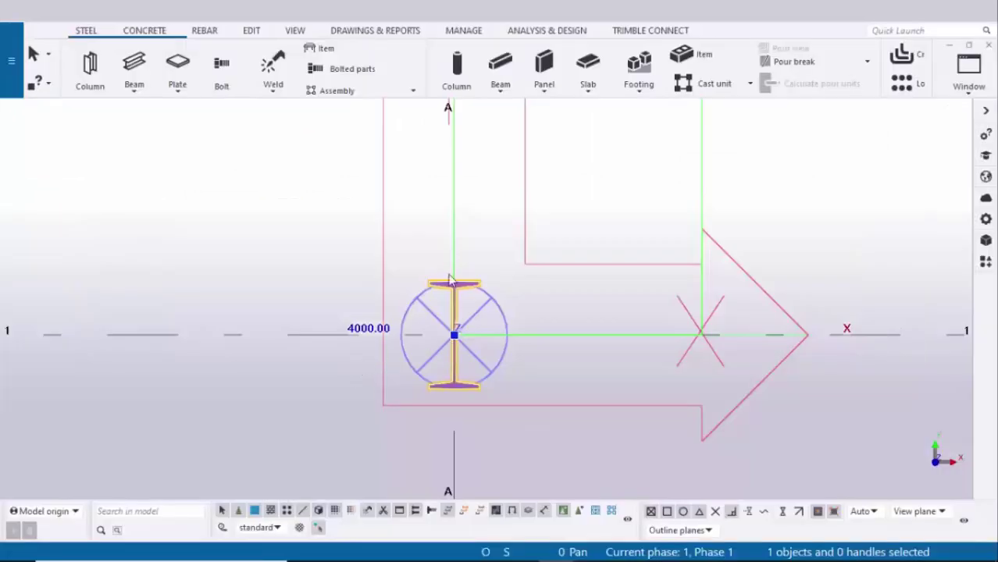
{"action": "key", "text": "alt+Tab"}
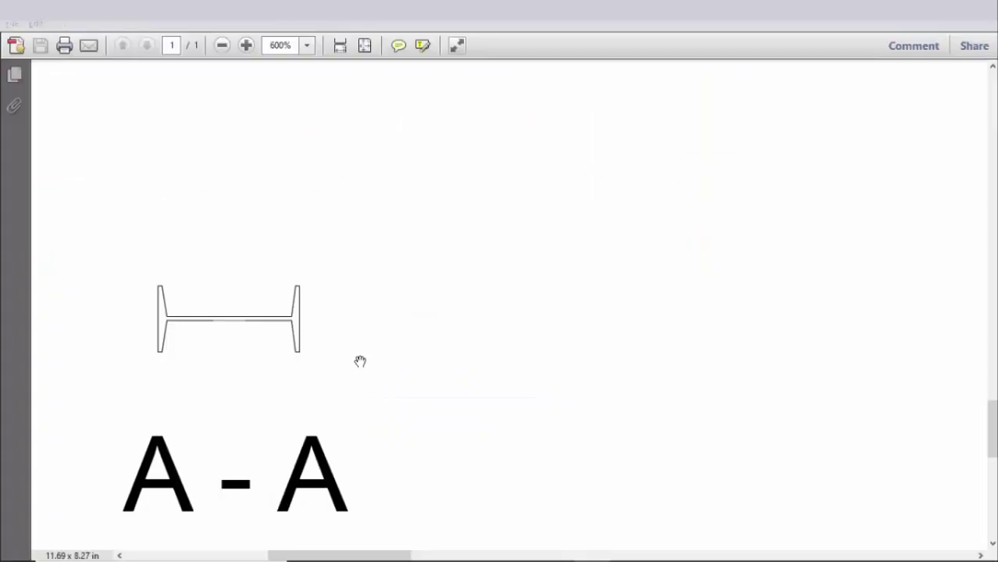
{"action": "key", "text": "alt+Tab"}
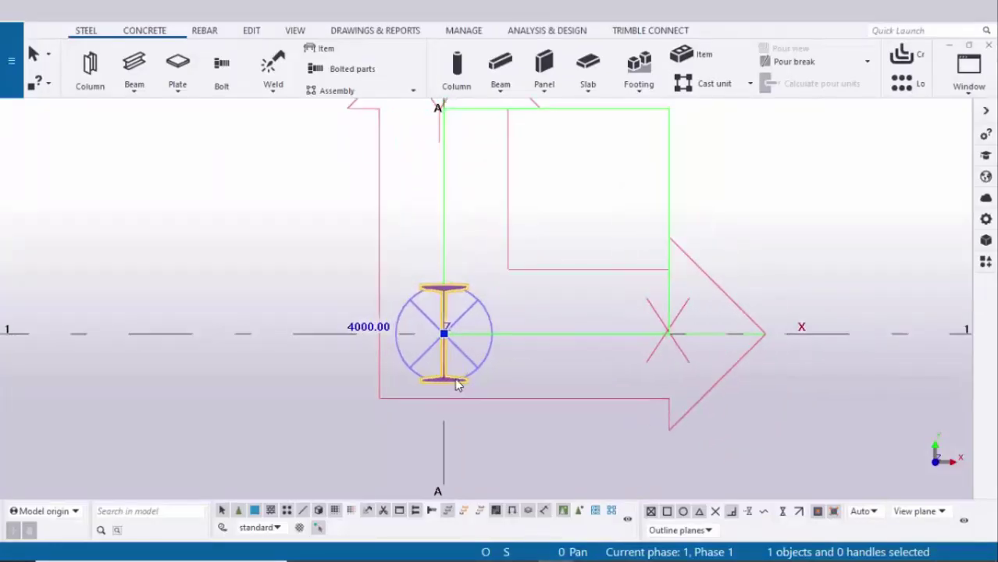
{"action": "double_click", "coordinate": [456, 382]}
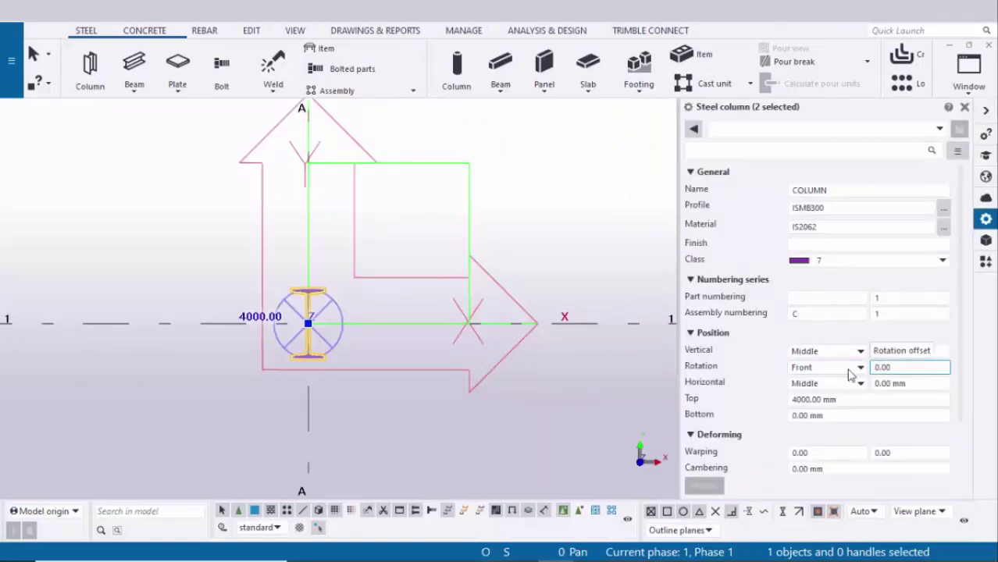
{"action": "left_click", "coordinate": [890, 367]}
{"action": "type", "text": "90"}
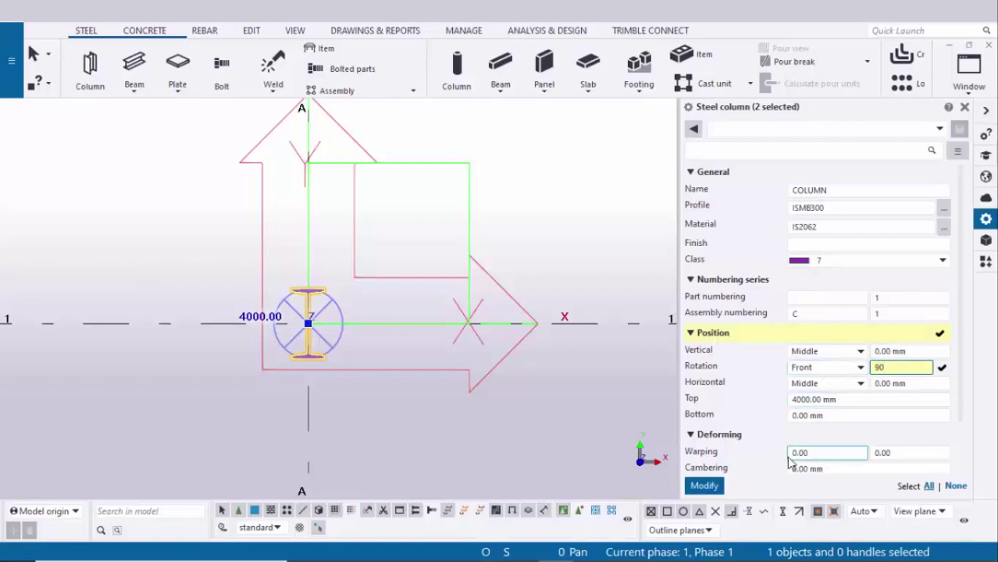
{"action": "left_click", "coordinate": [705, 487]}
{"action": "scroll", "coordinate": [332, 328], "scroll_direction": "up", "scroll_amount": 3}
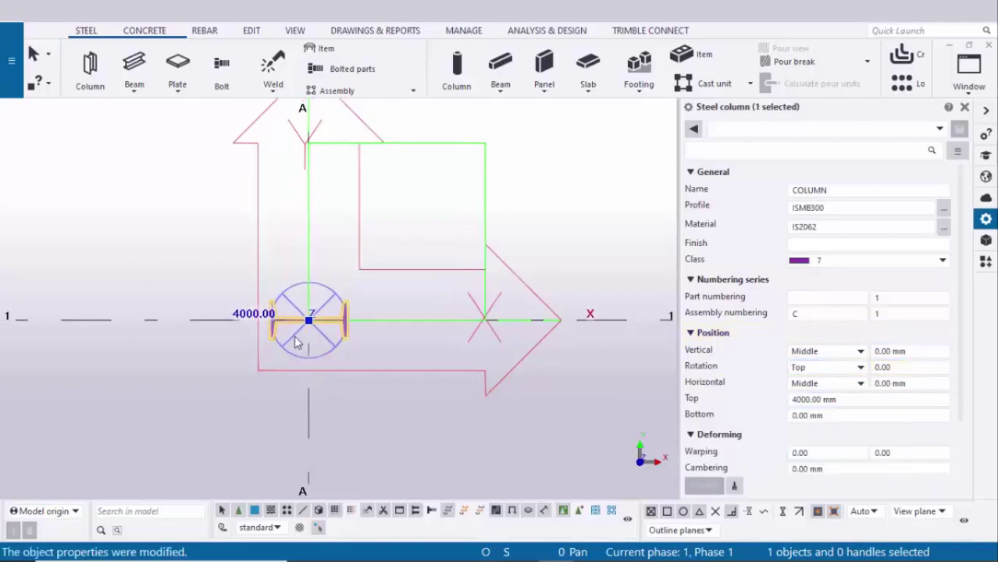
{"action": "left_click", "coordinate": [964, 107]}
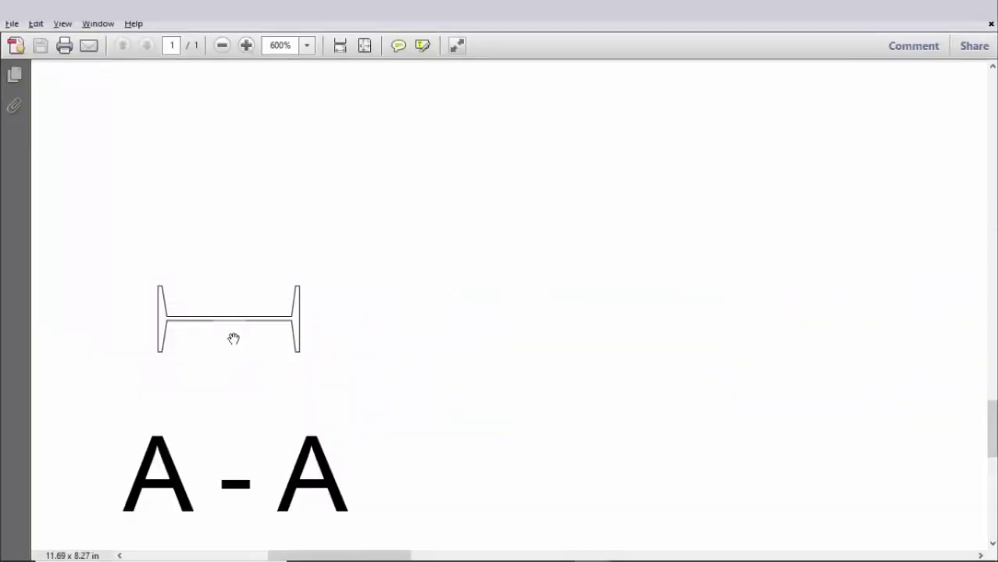
- Recheck the column's orientation in the plan view against section A-A of the PDF drawing
{"action": "scroll", "coordinate": [233, 338], "scroll_direction": "down", "scroll_amount": 3, "text": "ctrl"}
{"action": "scroll", "coordinate": [218, 343], "scroll_direction": "up", "scroll_amount": 3, "text": "ctrl"}
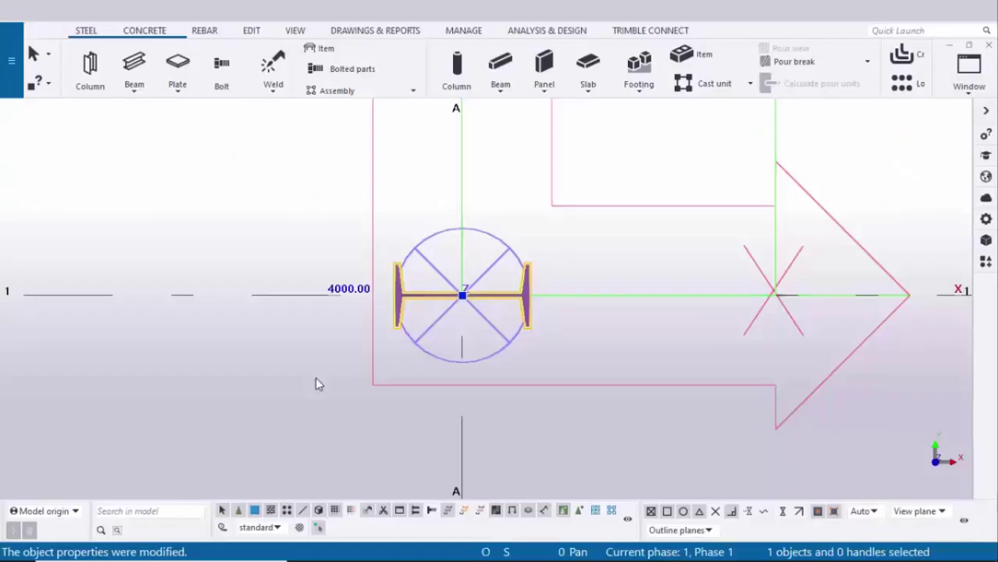
{"action": "scroll", "coordinate": [395, 340], "scroll_direction": "down", "scroll_amount": 2}
{"action": "scroll", "coordinate": [367, 349], "scroll_direction": "up", "scroll_amount": 2}
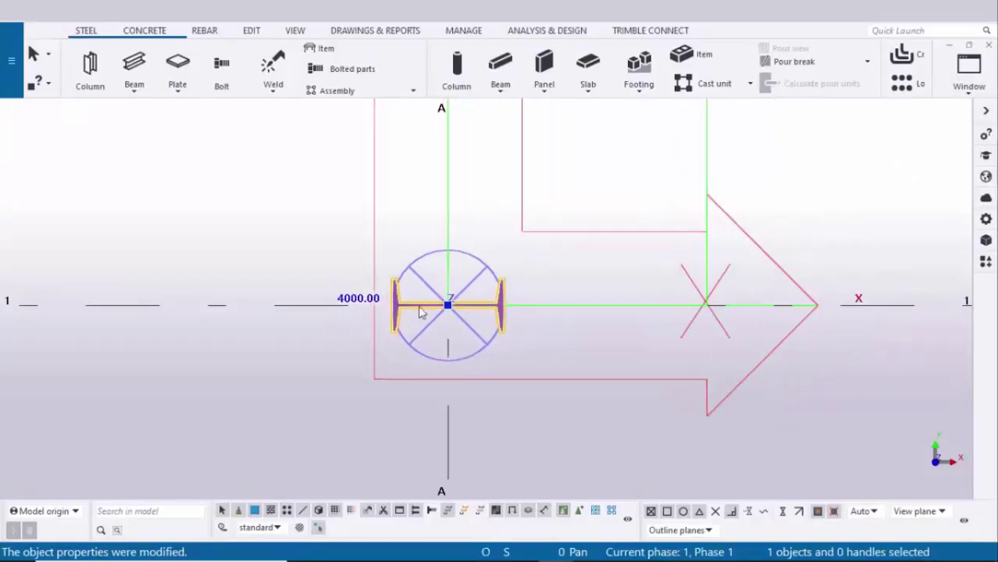
- Make the 3d view current and look over the finished column at grid A/1
{"action": "scroll", "coordinate": [330, 344], "scroll_direction": "down", "scroll_amount": 5}
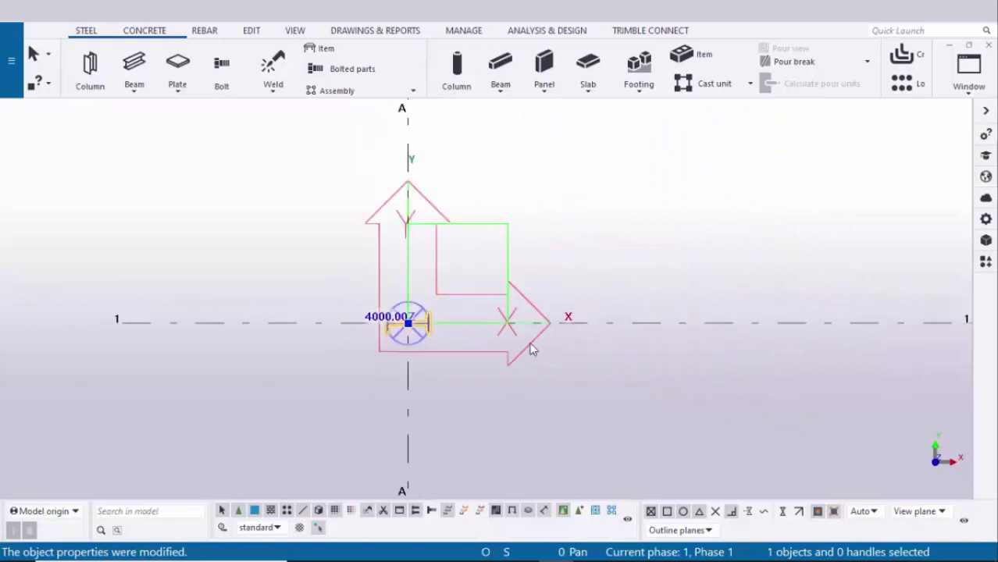
{"action": "left_click", "coordinate": [972, 78]}
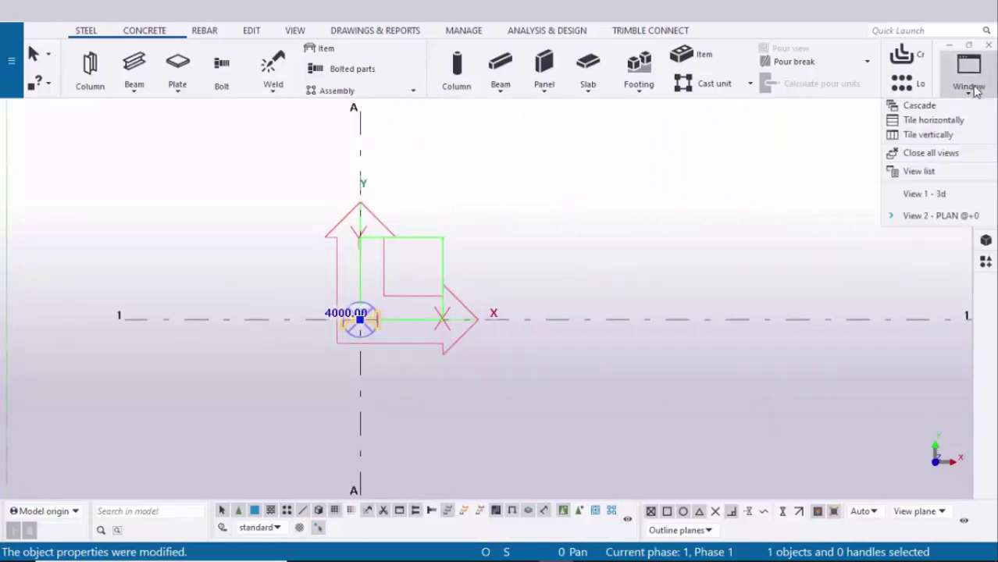
{"action": "left_click", "coordinate": [945, 194]}
{"action": "scroll", "coordinate": [399, 414], "scroll_direction": "up", "scroll_amount": 5}
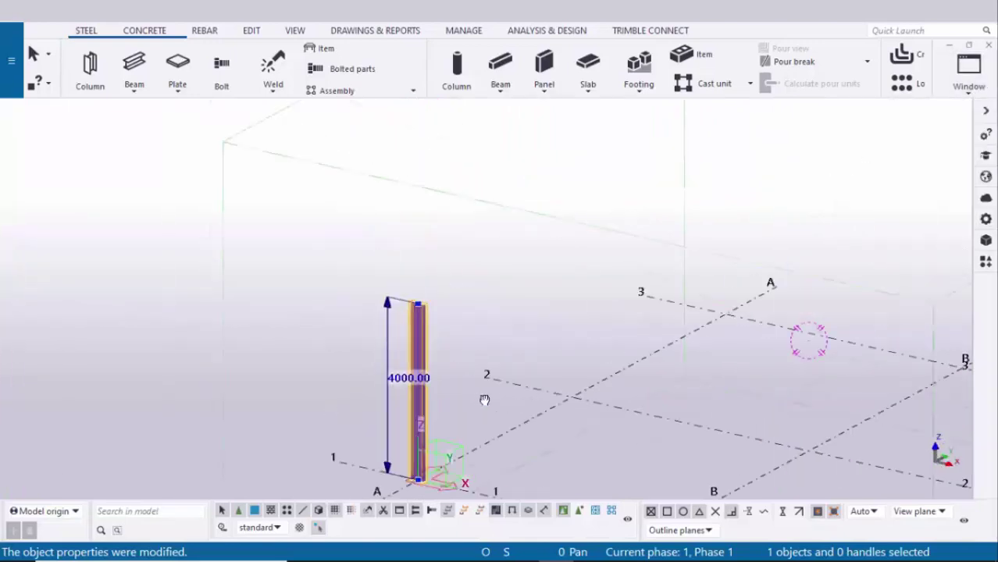
{"action": "scroll", "coordinate": [456, 278], "scroll_direction": "down", "scroll_amount": 5}
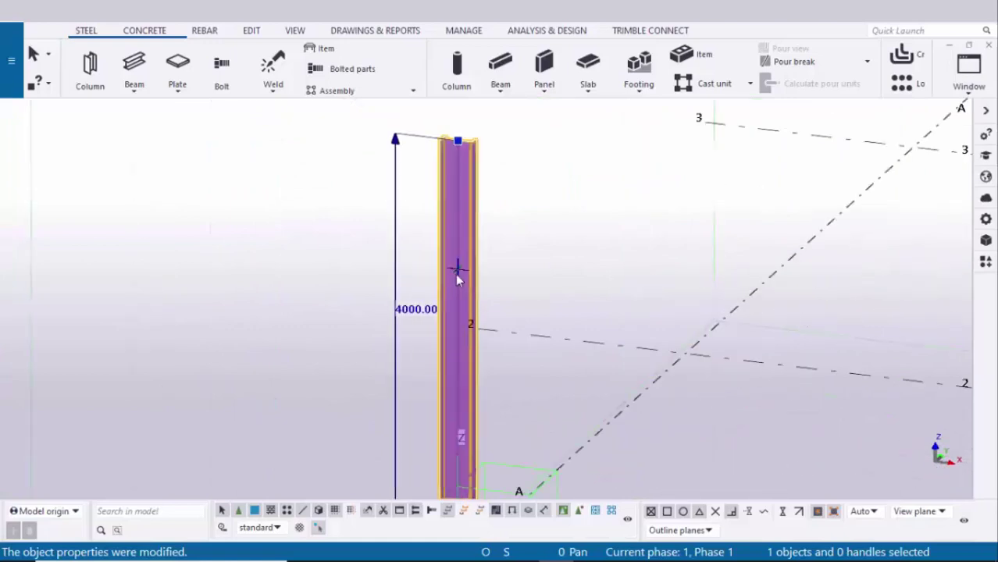
{"action": "right_click", "coordinate": [330, 235]}
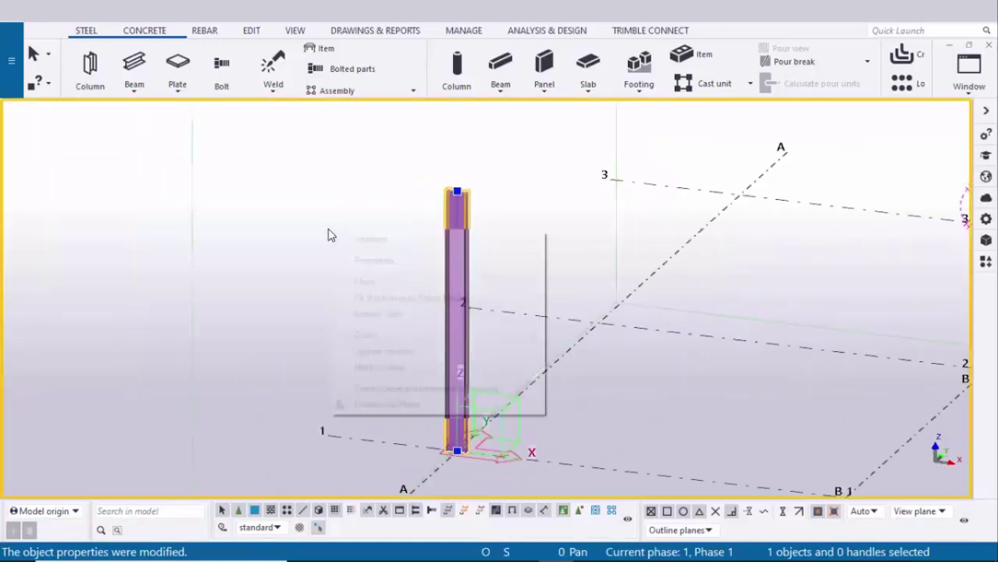
{"action": "left_click", "coordinate": [367, 311]}
- Check the middle column and section B-B in the PDF drawing, and place a steel column at grid B/1 in Tekla Structures
{"action": "scroll", "coordinate": [533, 383], "scroll_direction": "down", "scroll_amount": 5}
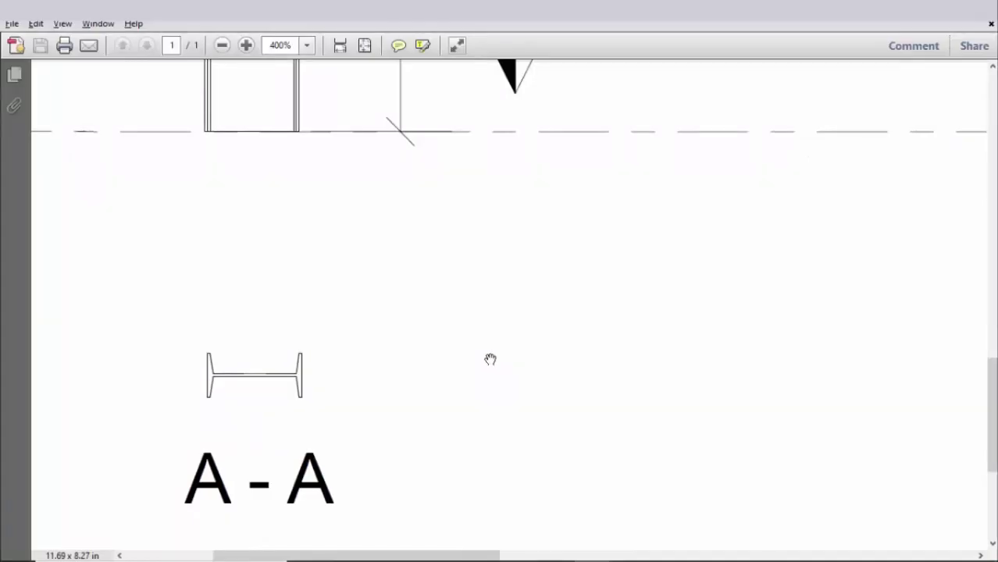
{"action": "scroll", "coordinate": [490, 360], "scroll_direction": "down", "scroll_amount": 5, "text": "ctrl"}
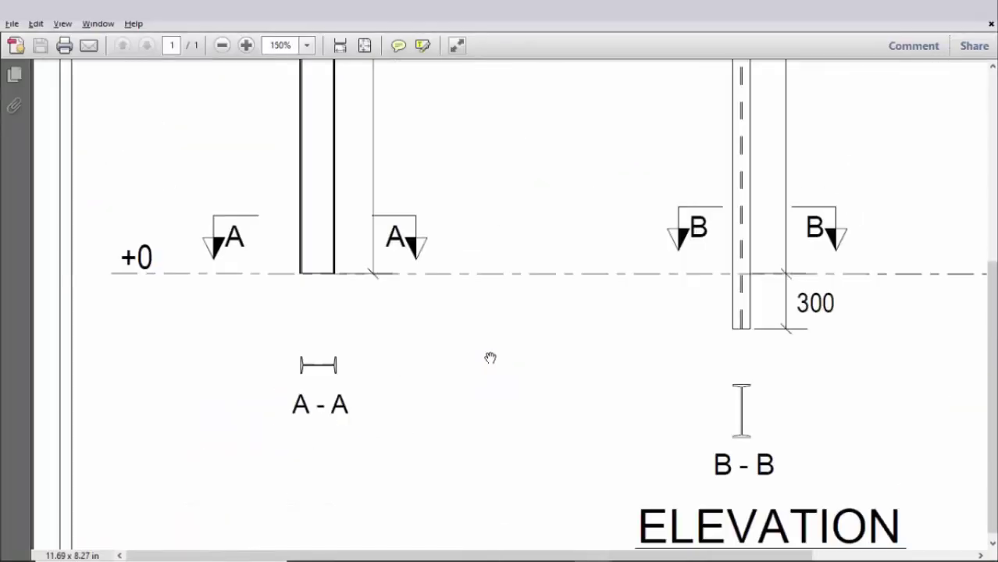
{"action": "scroll", "coordinate": [555, 270], "scroll_direction": "up", "scroll_amount": 5}
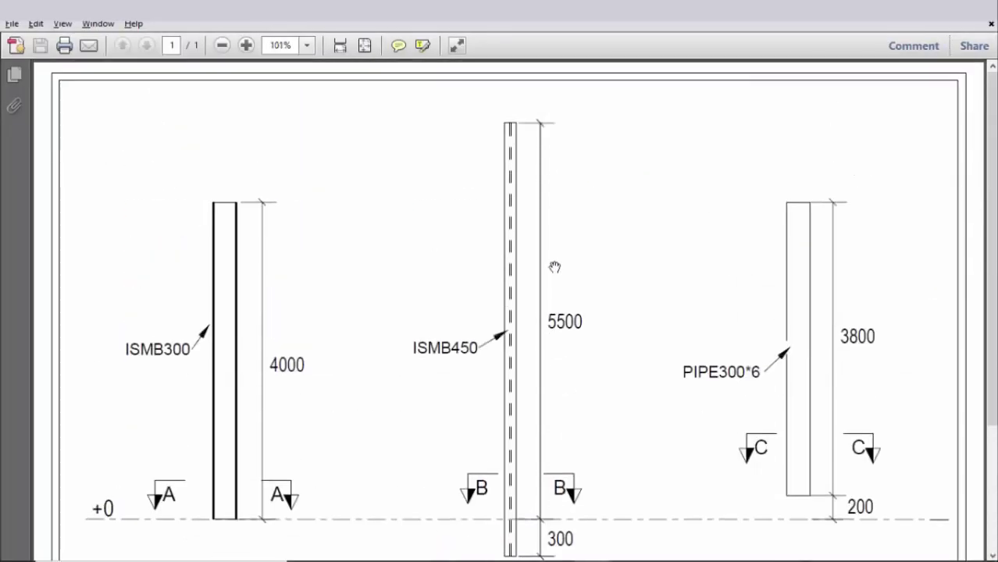
{"action": "scroll", "coordinate": [536, 390], "scroll_direction": "down", "scroll_amount": 2}
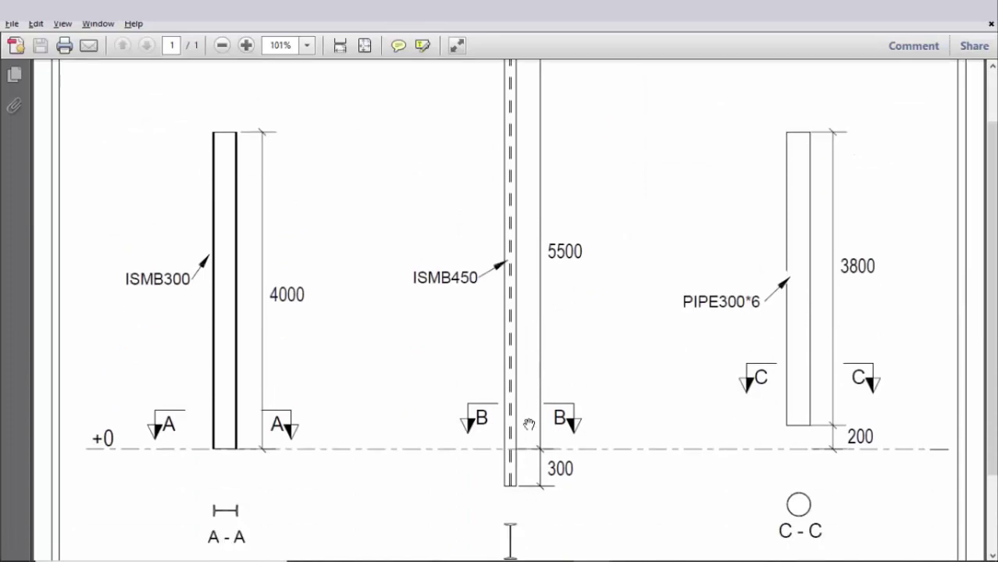
{"action": "scroll", "coordinate": [521, 455], "scroll_direction": "down", "scroll_amount": 3}
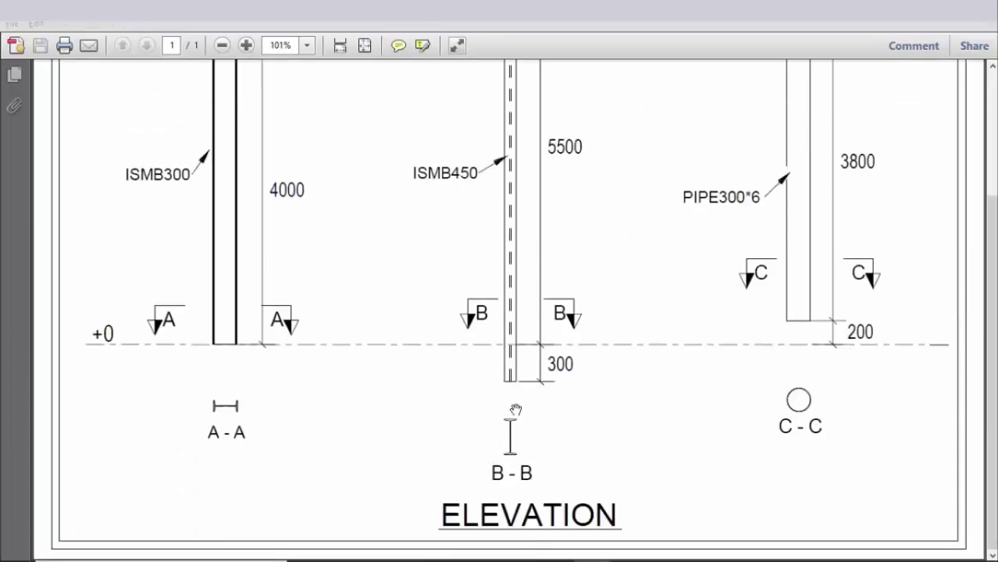
{"action": "key", "text": "alt+Tab"}
{"action": "left_click", "coordinate": [89, 70]}
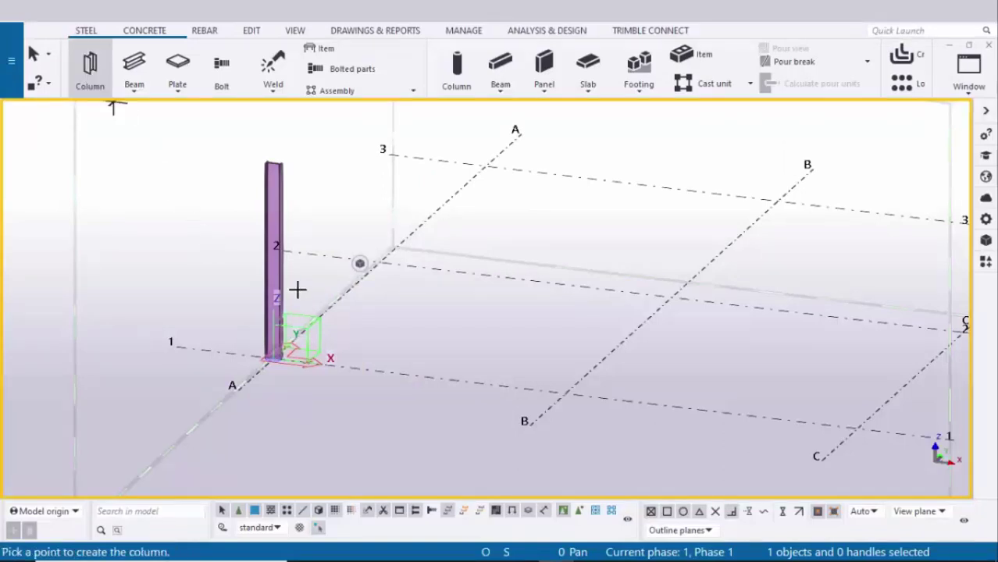
{"action": "left_click", "coordinate": [519, 410]}
{"action": "right_click", "coordinate": [528, 190]}
{"action": "left_click", "coordinate": [539, 198]}
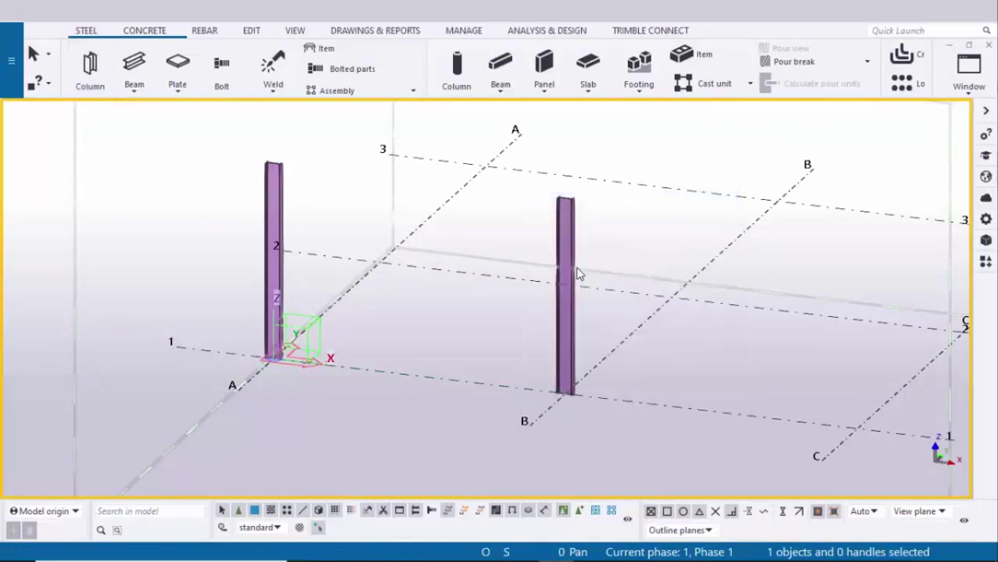
- Check the middle column's profile in the PDF drawing and apply profile ISMB450 to the column at grid B/1 in Tekla Structures
{"action": "double_click", "coordinate": [574, 271]}
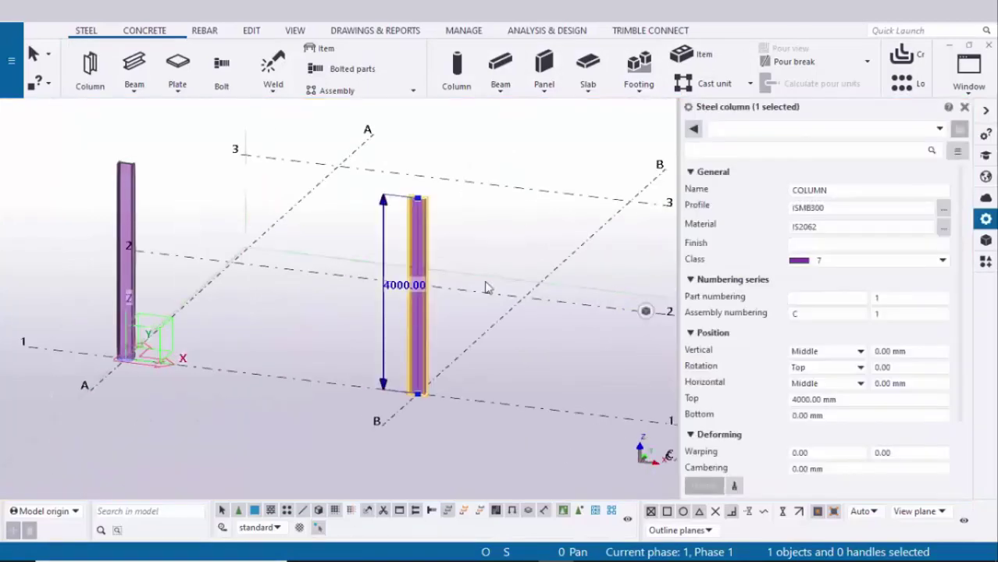
{"action": "key", "text": "alt+Tab"}
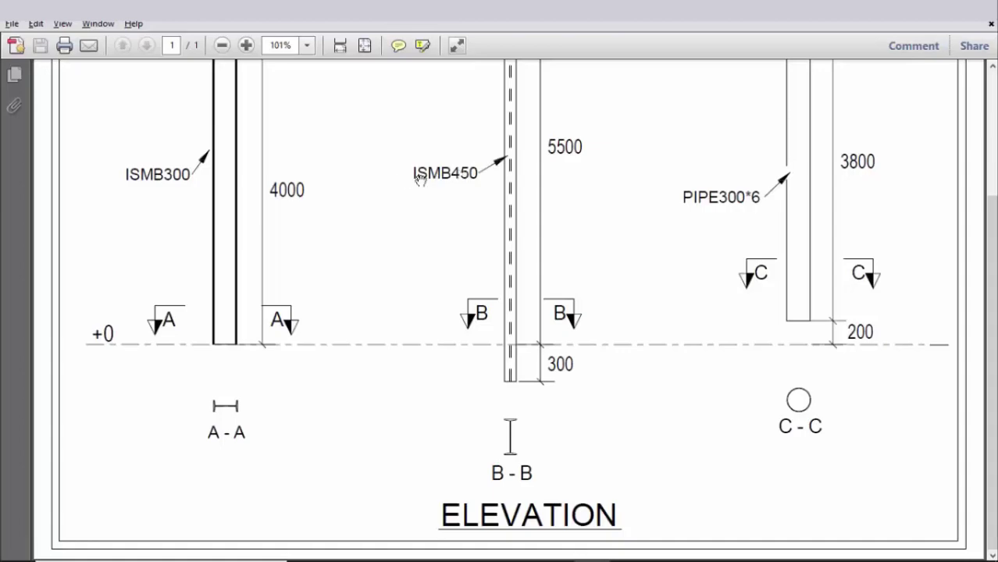
{"action": "key", "text": "alt+Tab"}
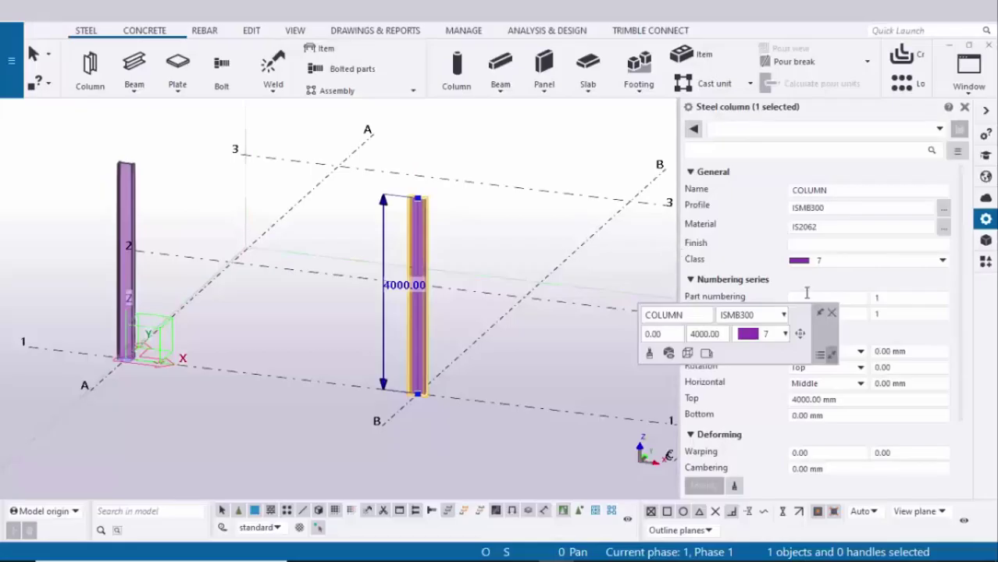
{"action": "left_click", "coordinate": [886, 206]}
{"action": "left_click", "coordinate": [943, 209]}
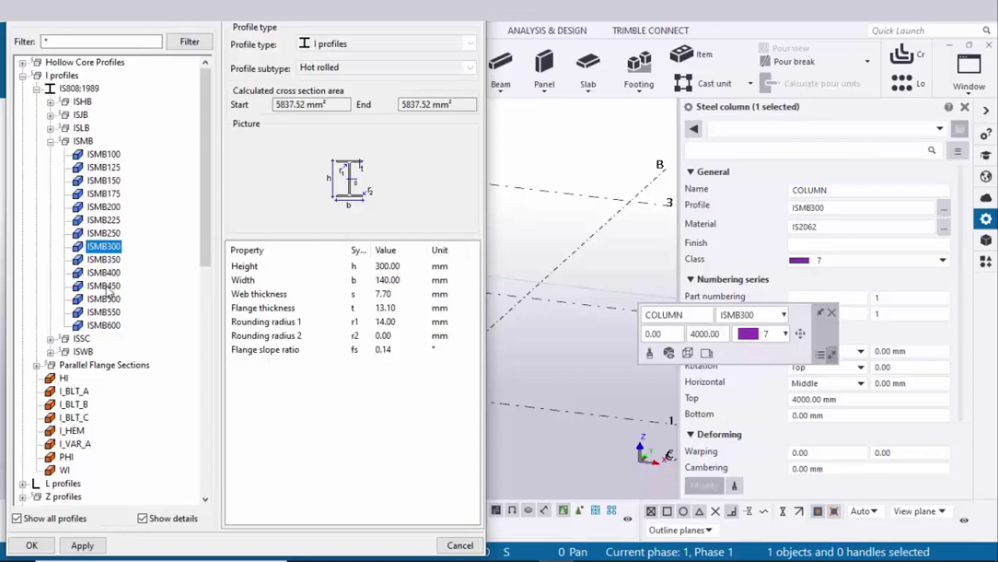
{"action": "left_click", "coordinate": [110, 286]}
{"action": "left_click", "coordinate": [82, 545]}
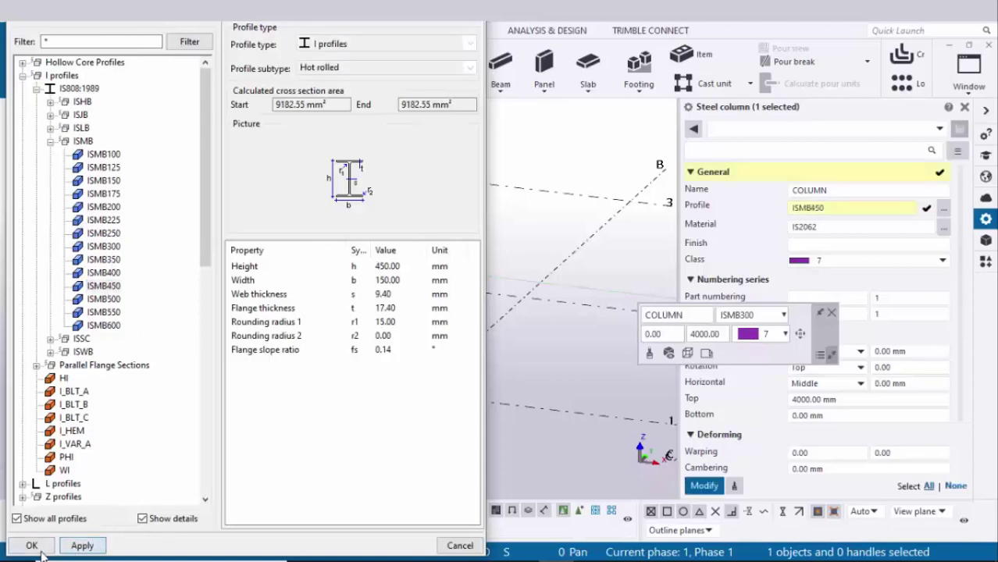
{"action": "left_click", "coordinate": [31, 545]}
{"action": "left_click", "coordinate": [704, 484]}
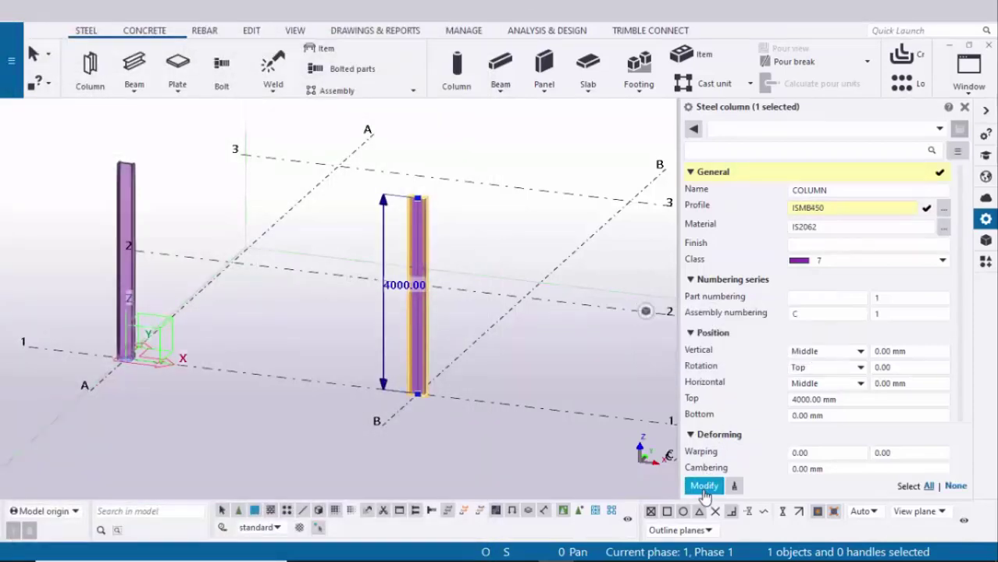
{"action": "scroll", "coordinate": [422, 213], "scroll_direction": "up", "scroll_amount": 2}
{"action": "scroll", "coordinate": [422, 212], "scroll_direction": "up", "scroll_amount": 3}
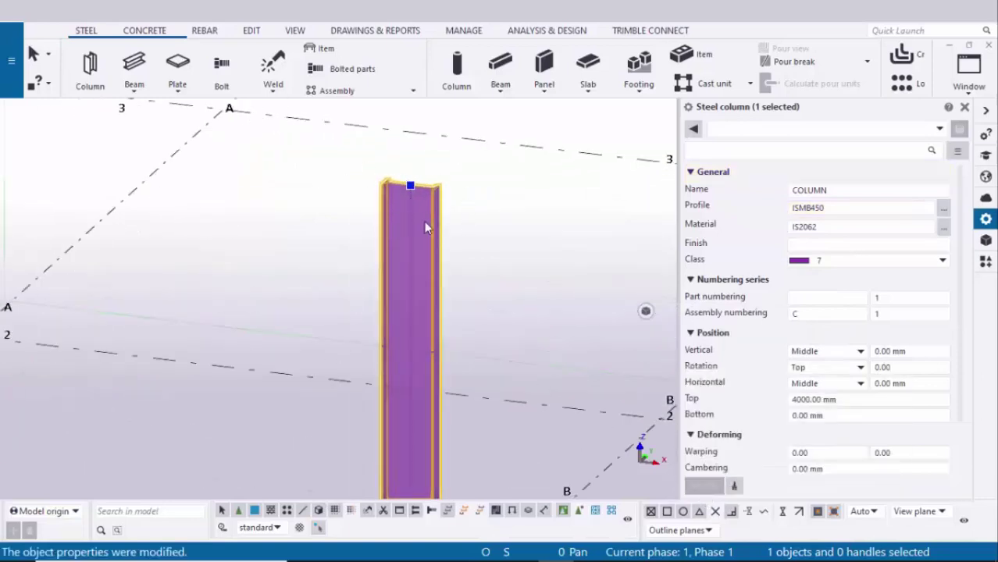
- Check the middle column's levels in the PDF drawing and enter a bottom level of -300 mm for the B/1 column in Tekla Structures
{"action": "key", "text": "alt+Tab"}
{"action": "scroll", "coordinate": [536, 263], "scroll_direction": "up", "scroll_amount": 4}
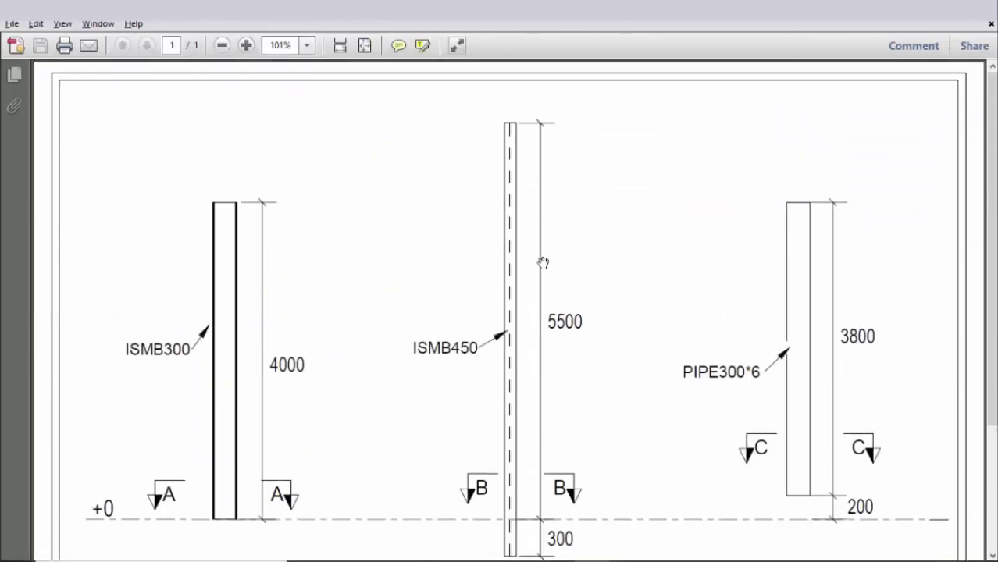
{"action": "scroll", "coordinate": [536, 234], "scroll_direction": "down", "scroll_amount": 4}
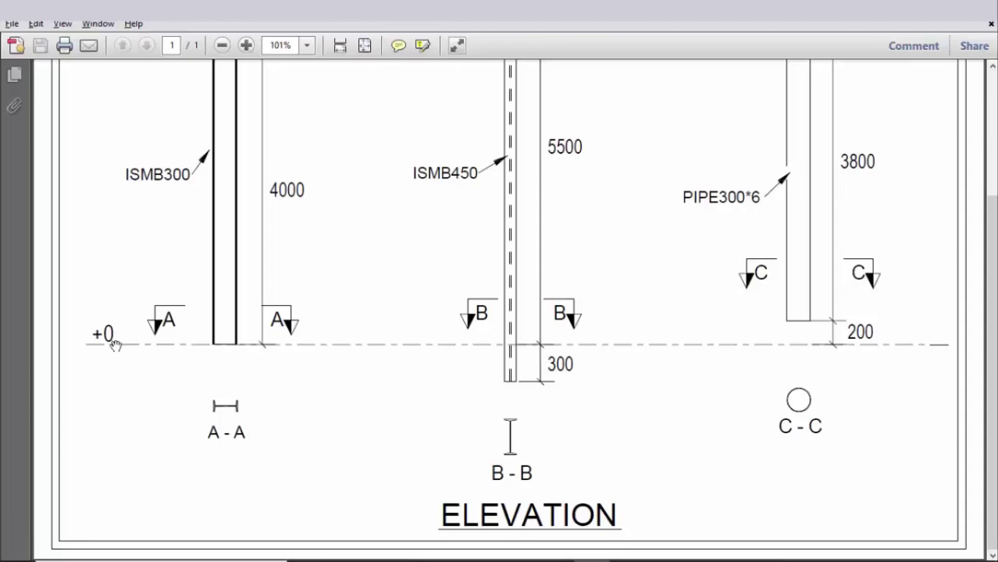
{"action": "key", "text": "alt+Tab"}
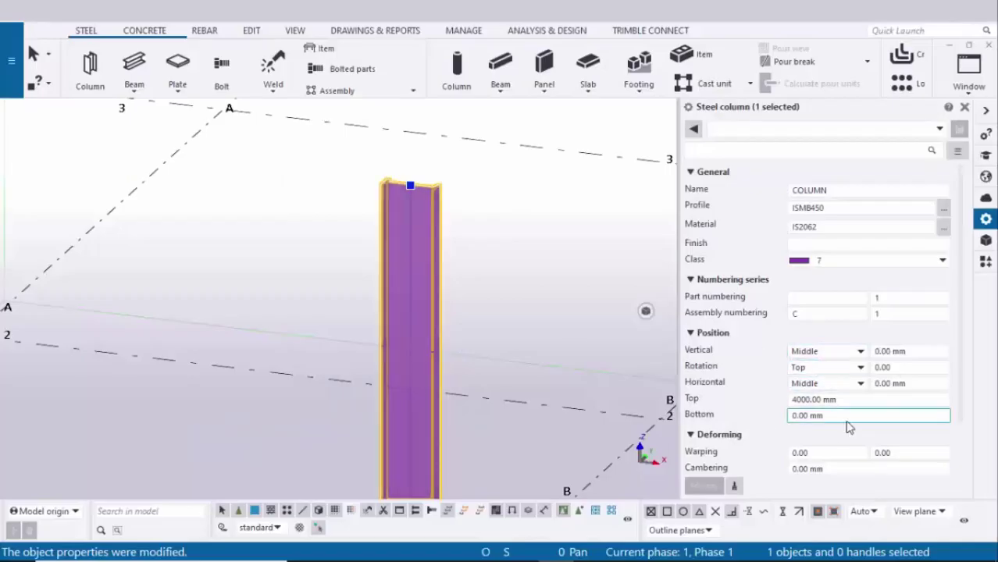
{"action": "key", "text": "ctrl+a"}
{"action": "key", "text": "BackSpace"}
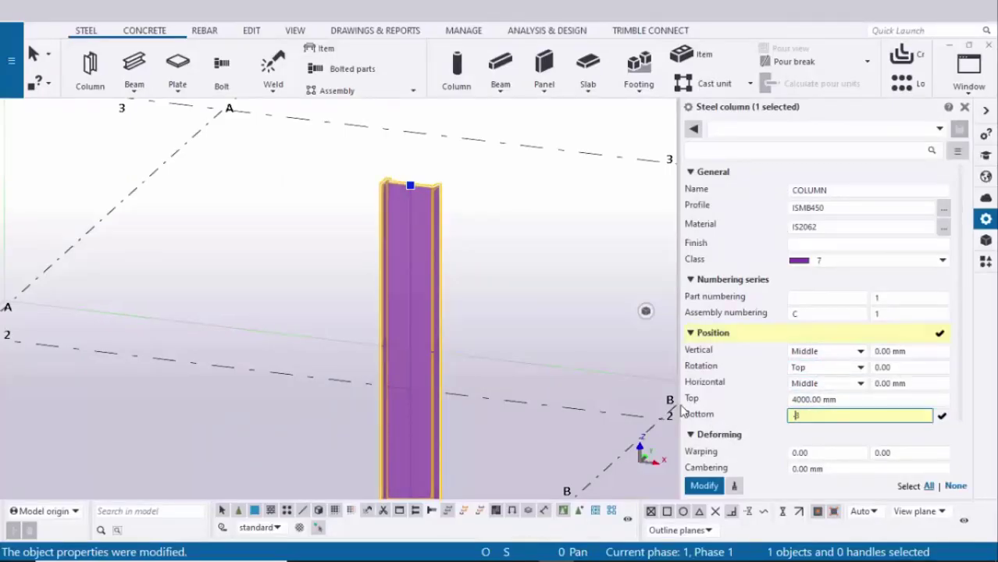
{"action": "middle_click_drag", "start_coordinate": [433, 360], "coordinate": [391, 403], "text": "ctrl"}
{"action": "mouse_move", "coordinate": [690, 402]}
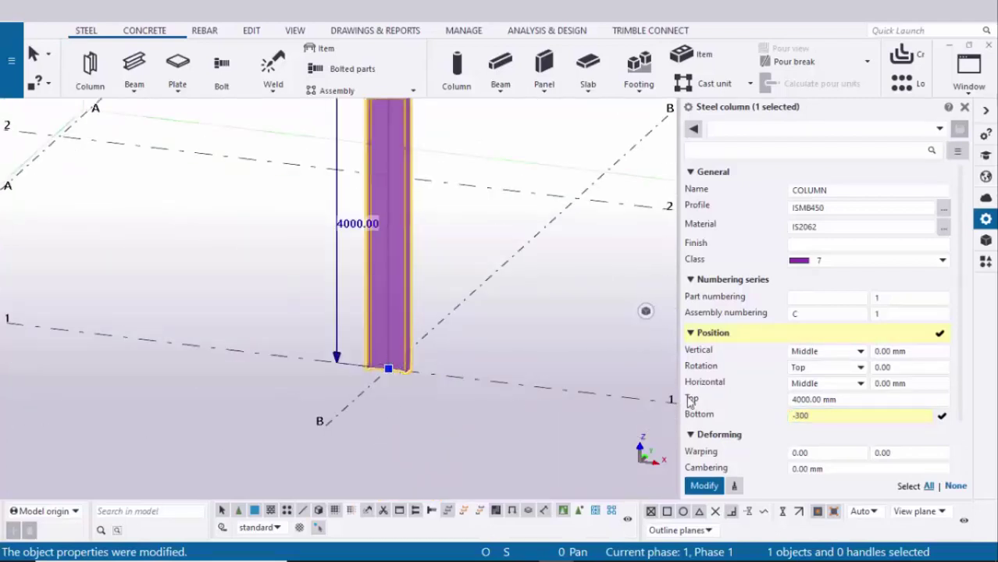
- Recheck the column's height in the PDF drawing, set its top level to 5500 mm in Tekla Structures, and apply both levels to the B/1 column
{"action": "left_click", "coordinate": [812, 401]}
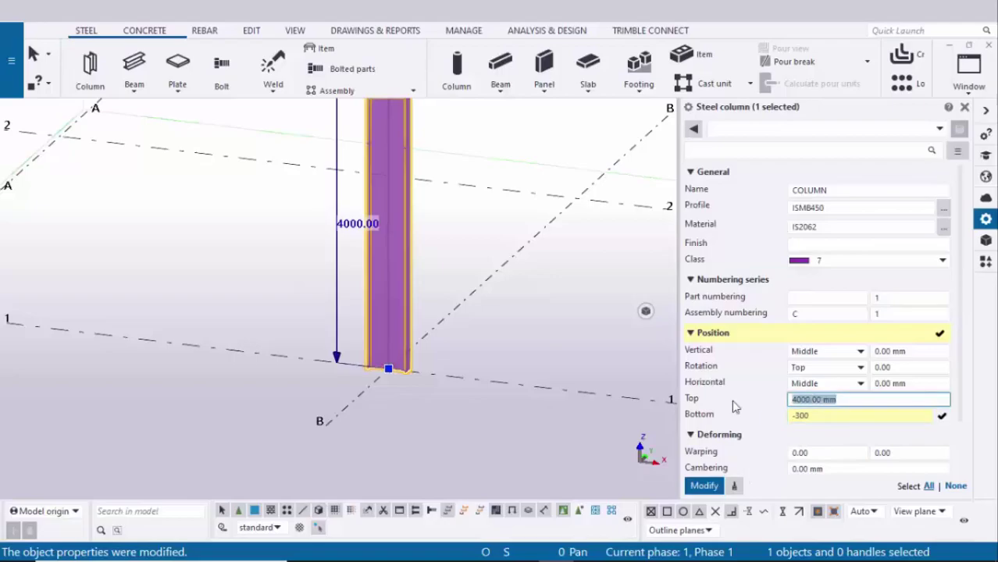
{"action": "key", "text": "alt+Tab"}
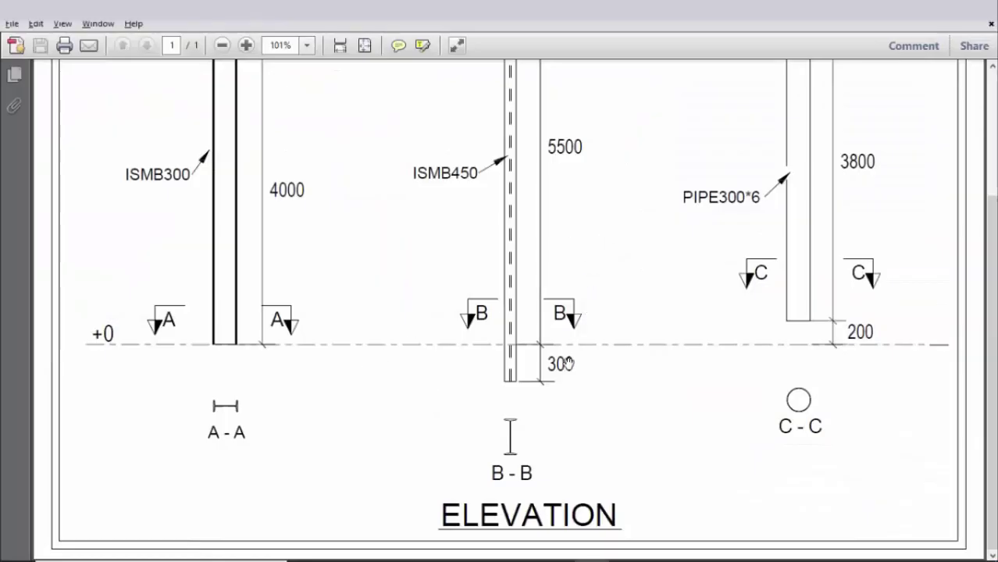
{"action": "scroll", "coordinate": [574, 265], "scroll_direction": "up", "scroll_amount": 5}
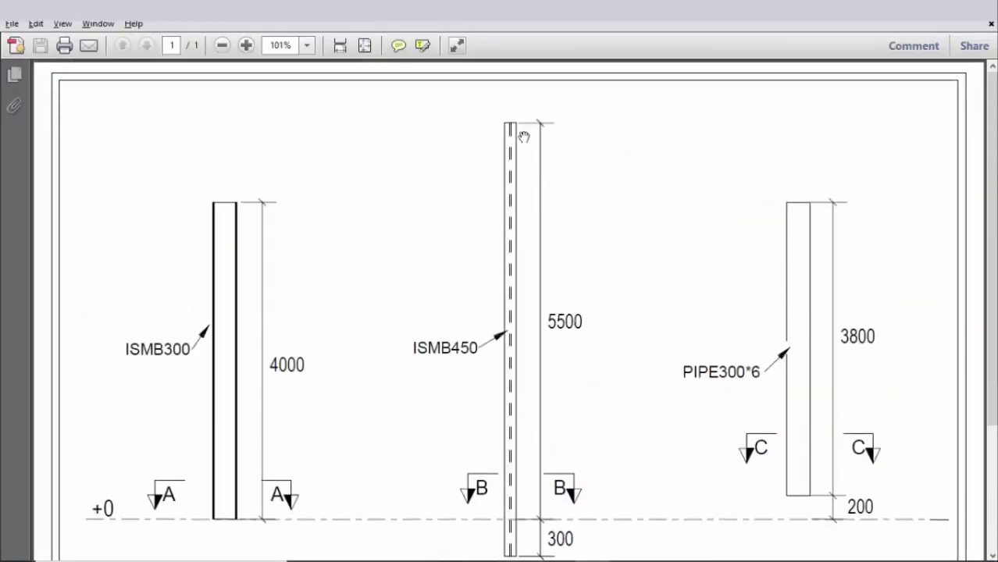
{"action": "key", "text": "alt+Tab"}
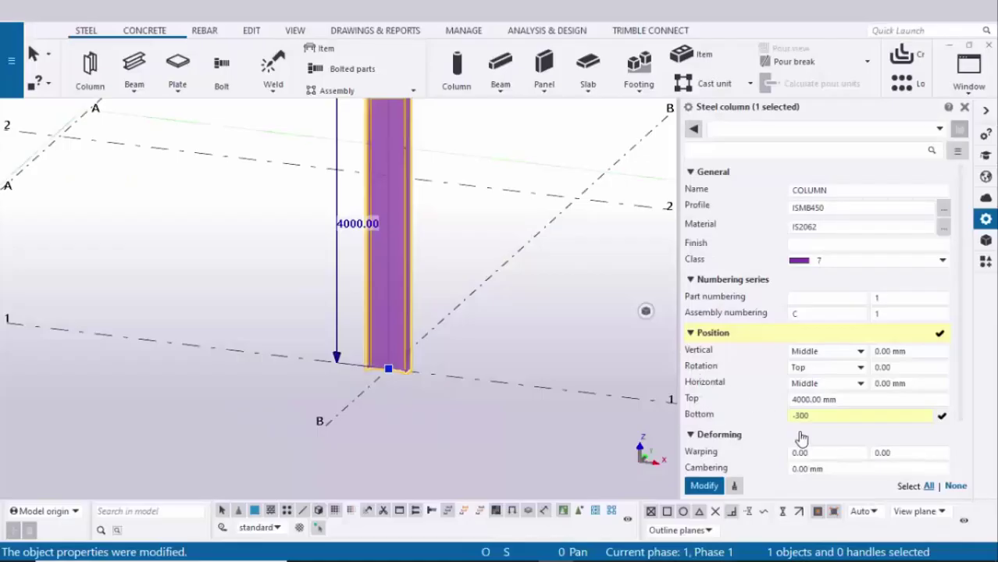
{"action": "left_click", "coordinate": [845, 399]}
{"action": "key", "text": "ctrl+a"}
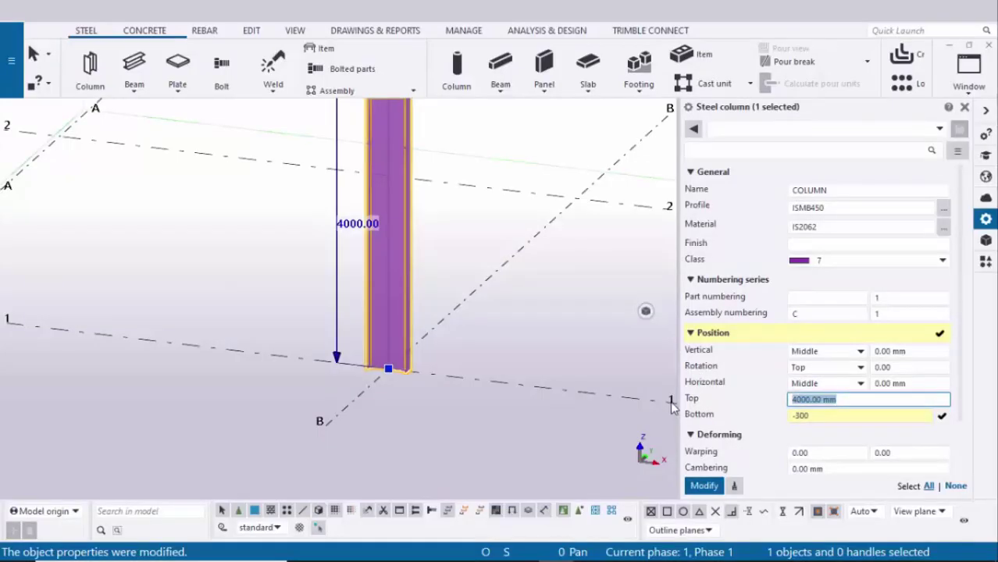
{"action": "type", "text": "5500"}
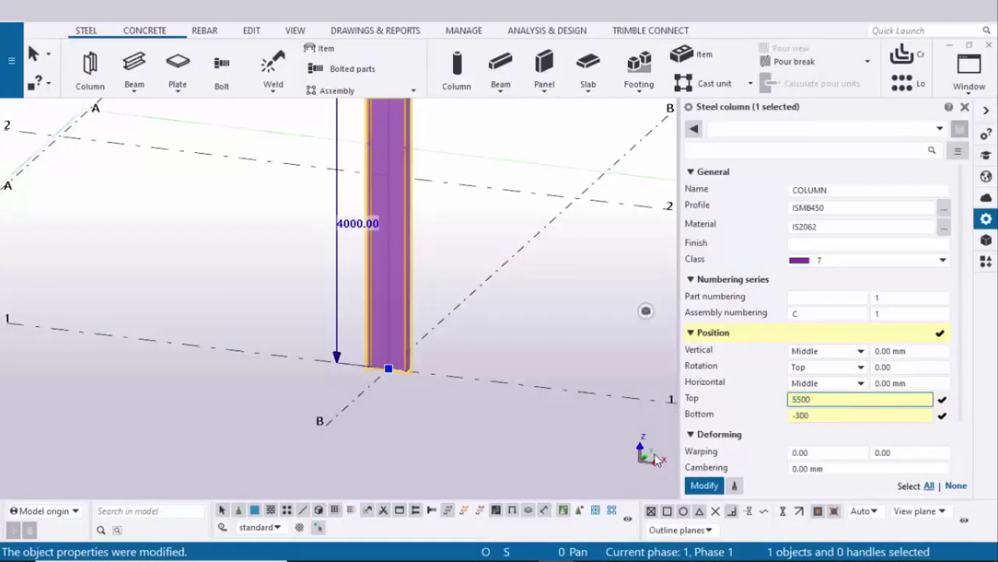
{"action": "left_click", "coordinate": [702, 485]}
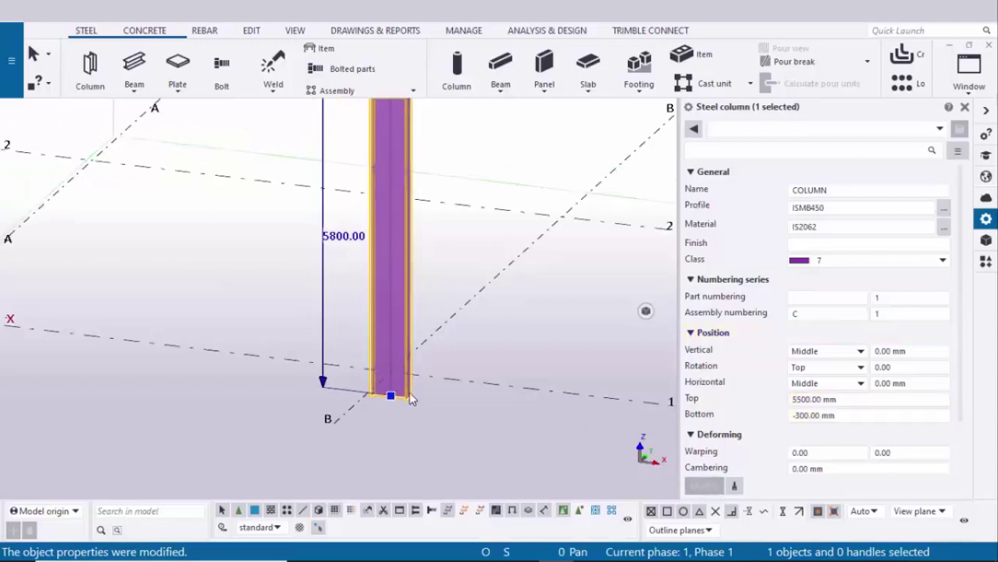
{"action": "scroll", "coordinate": [398, 396], "scroll_direction": "up", "scroll_amount": 2}
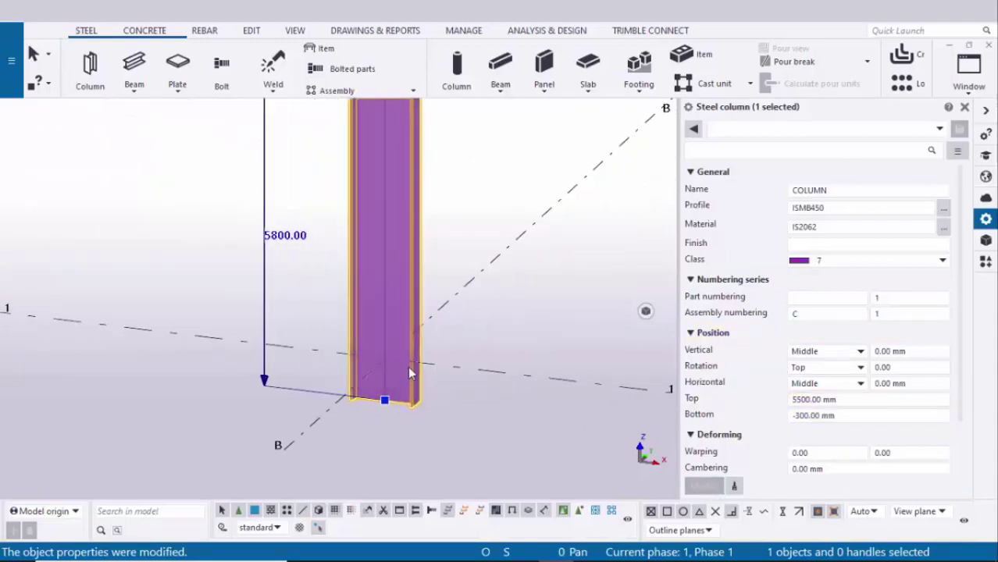
{"action": "scroll", "coordinate": [413, 386], "scroll_direction": "down", "scroll_amount": 4}
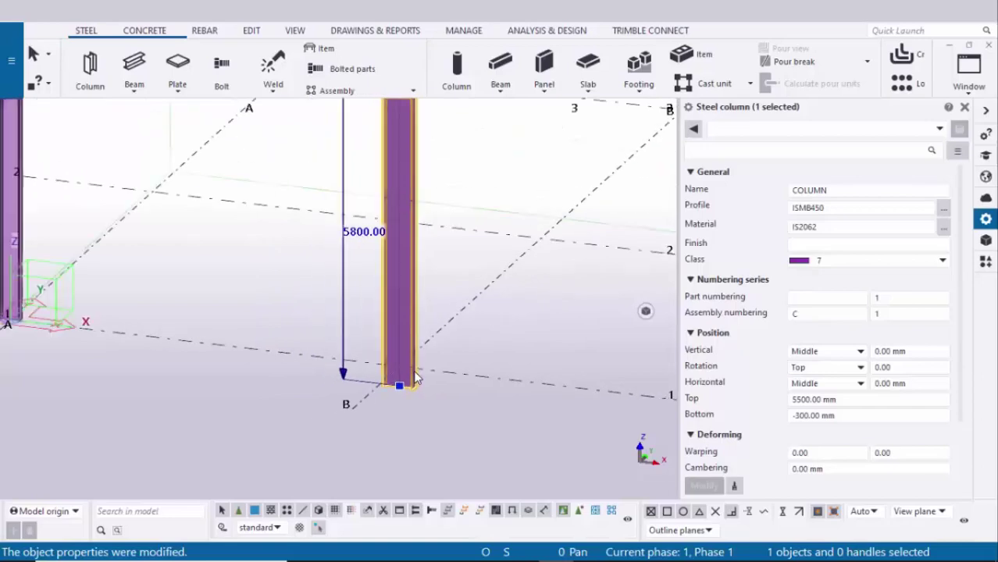
{"action": "scroll", "coordinate": [434, 202], "scroll_direction": "down", "scroll_amount": 2}
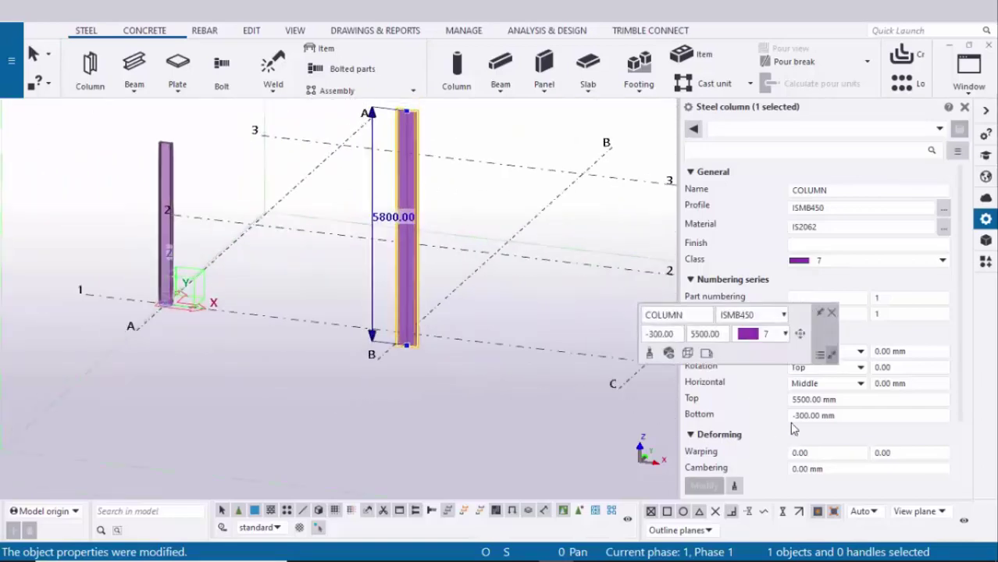
{"action": "scroll", "coordinate": [240, 361], "scroll_direction": "down", "scroll_amount": 2}
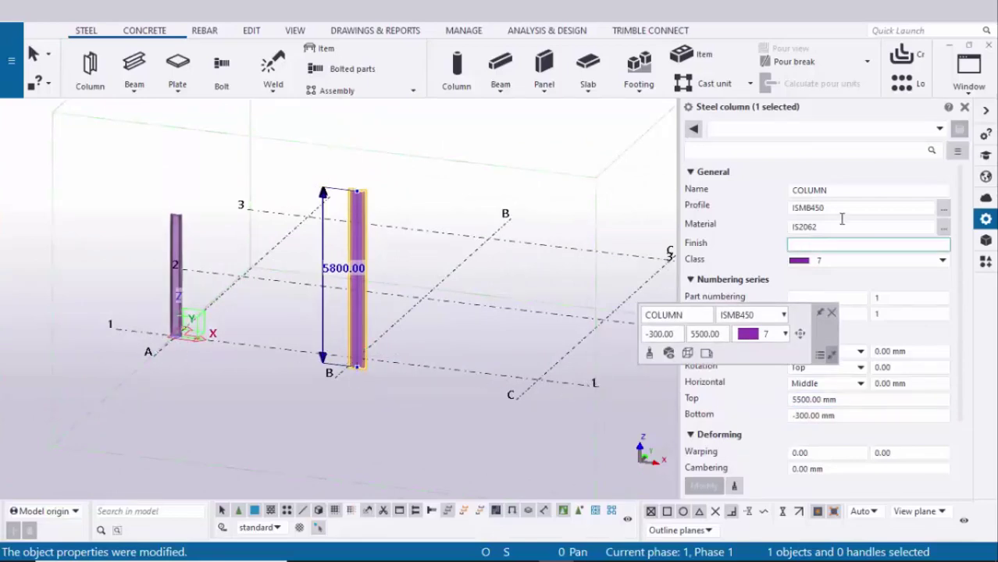
- Open the ELEVATION ON GRID @1 view and examine the levels of the column at grid B
{"action": "left_click", "coordinate": [968, 72]}
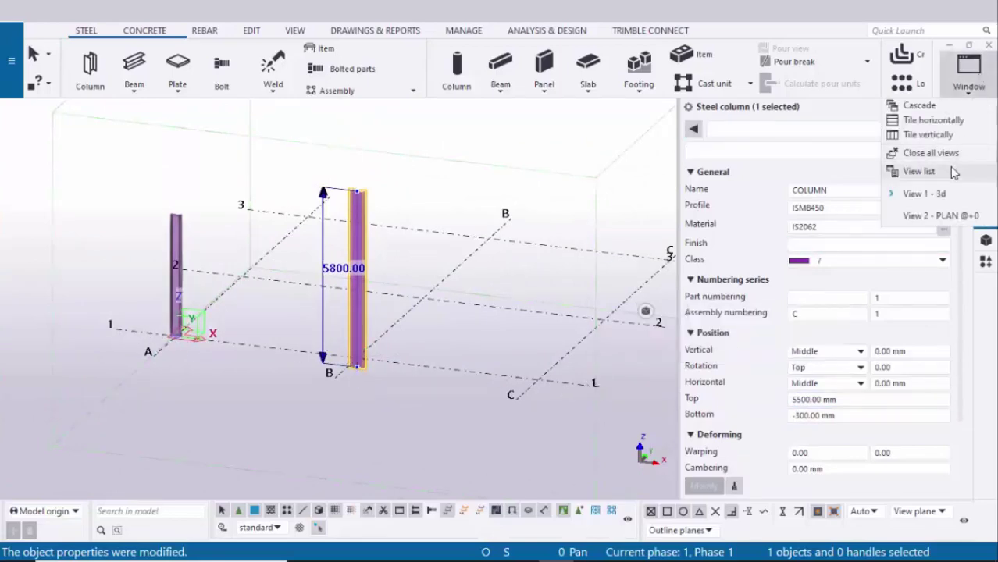
{"action": "left_click", "coordinate": [905, 167]}
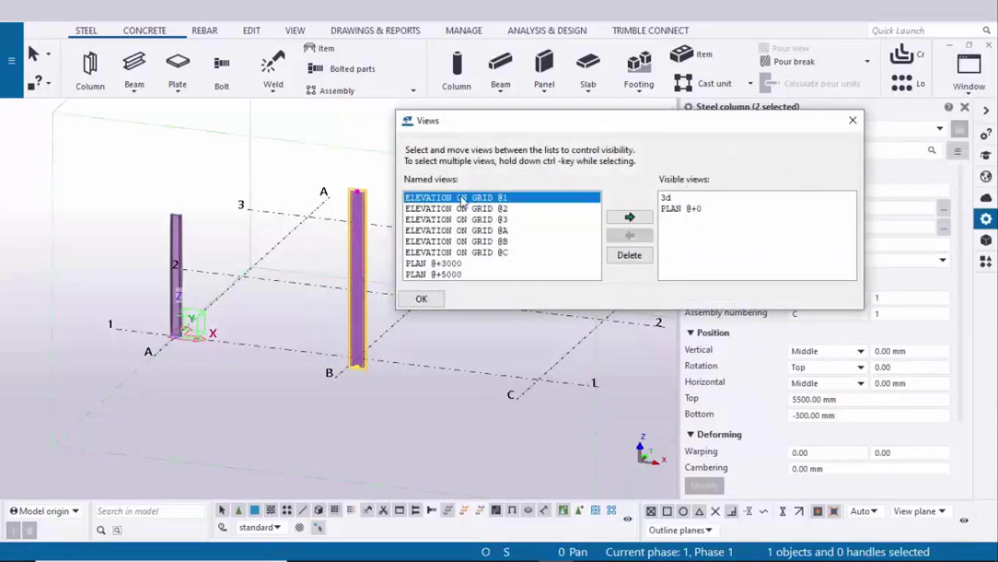
{"action": "left_click", "coordinate": [628, 218]}
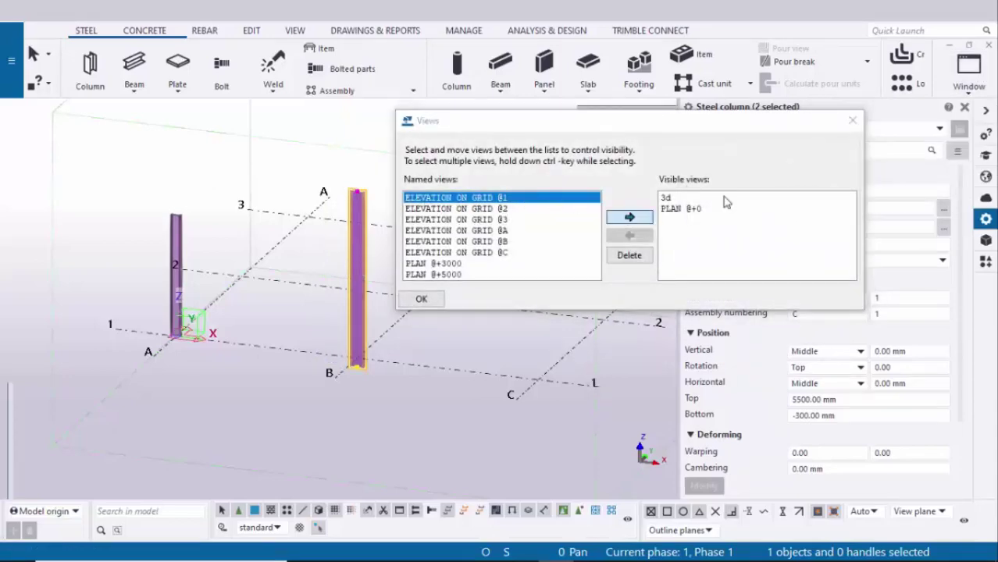
{"action": "left_click", "coordinate": [853, 120]}
{"action": "scroll", "coordinate": [349, 396], "scroll_direction": "up", "scroll_amount": 5}
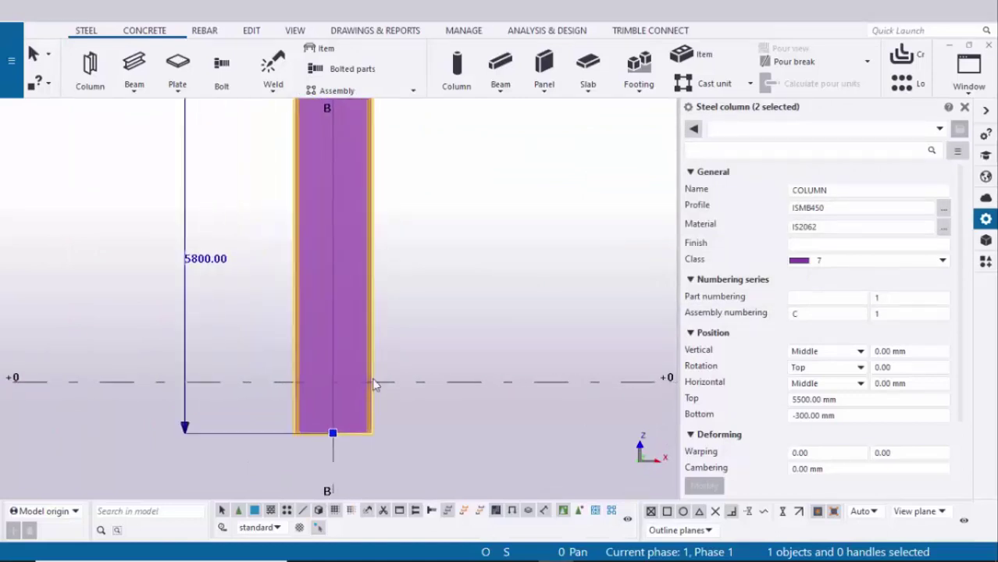
{"action": "scroll", "coordinate": [382, 394], "scroll_direction": "down", "scroll_amount": 2}
{"action": "scroll", "coordinate": [383, 398], "scroll_direction": "down", "scroll_amount": 3}
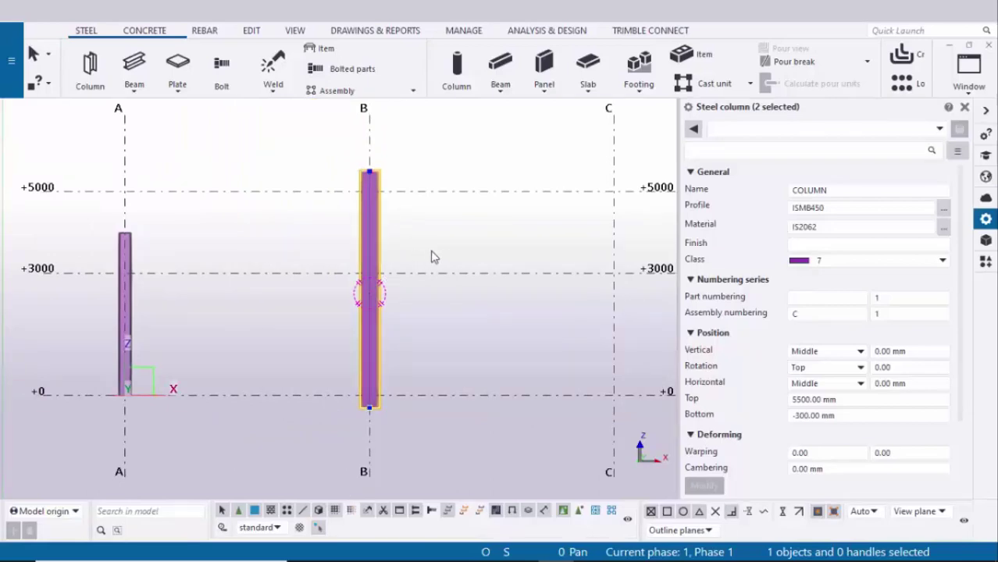
- Return to the 3d view and check the orientation of section B-B in the PDF drawing
{"action": "left_click", "coordinate": [968, 70]}
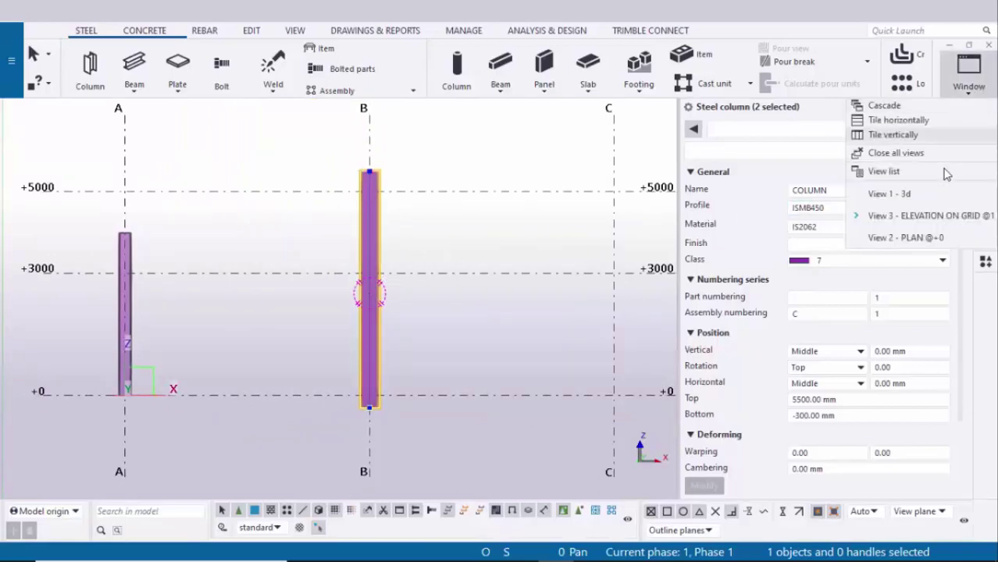
{"action": "left_click", "coordinate": [894, 195]}
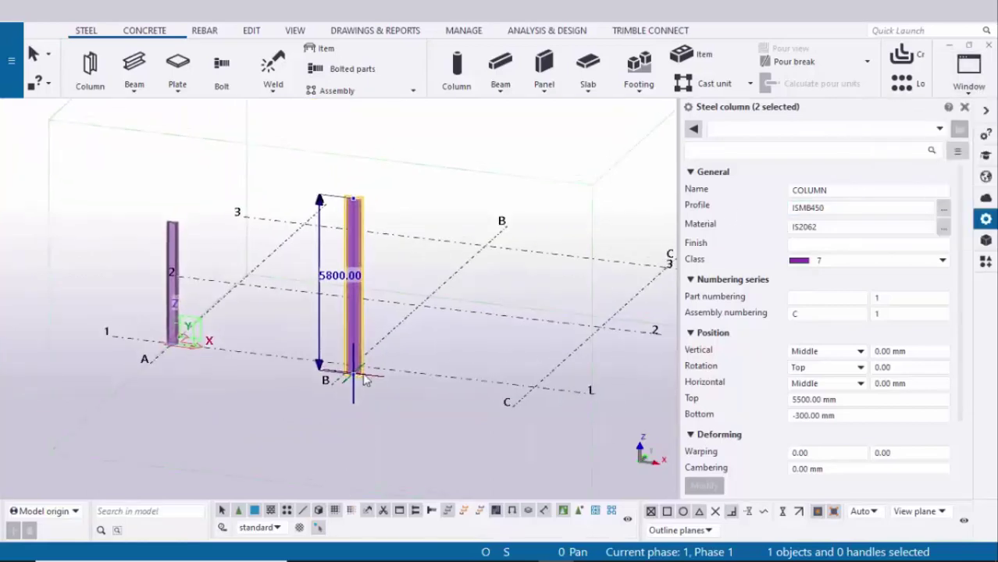
{"action": "key", "text": "alt+Tab"}
{"action": "scroll", "coordinate": [505, 371], "scroll_direction": "down", "scroll_amount": 3}
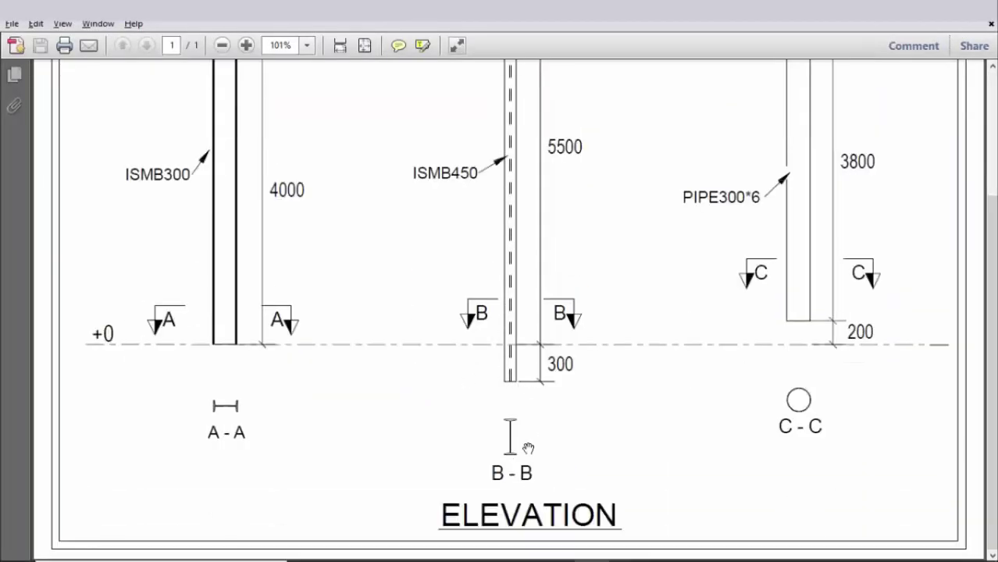
{"action": "key", "text": "alt+Tab"}
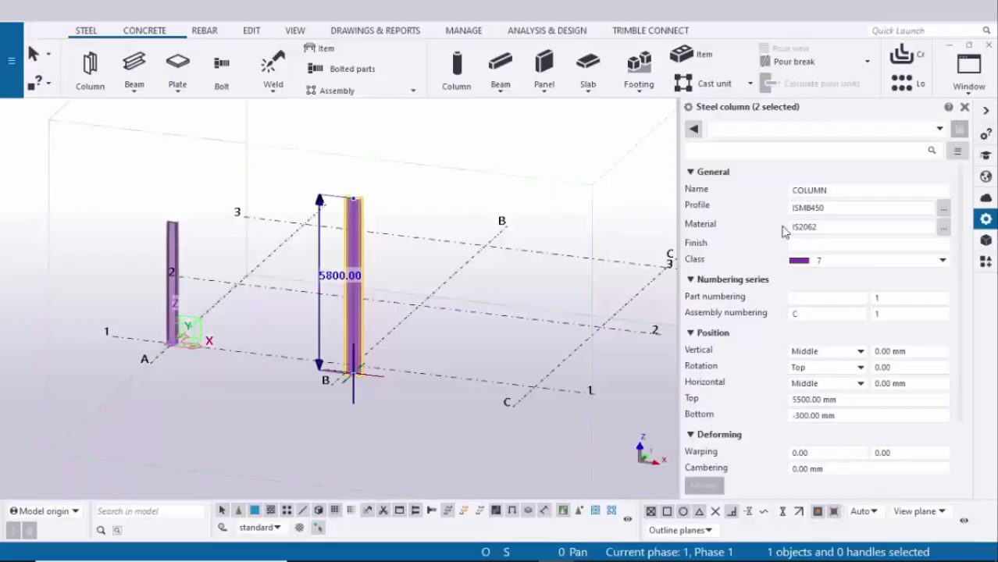
- Open the PLAN @+0 view in Tekla Structures and compare the B/1 column's orientation with section B-B in the PDF drawing
{"action": "left_click", "coordinate": [968, 70]}
{"action": "left_click", "coordinate": [906, 237]}
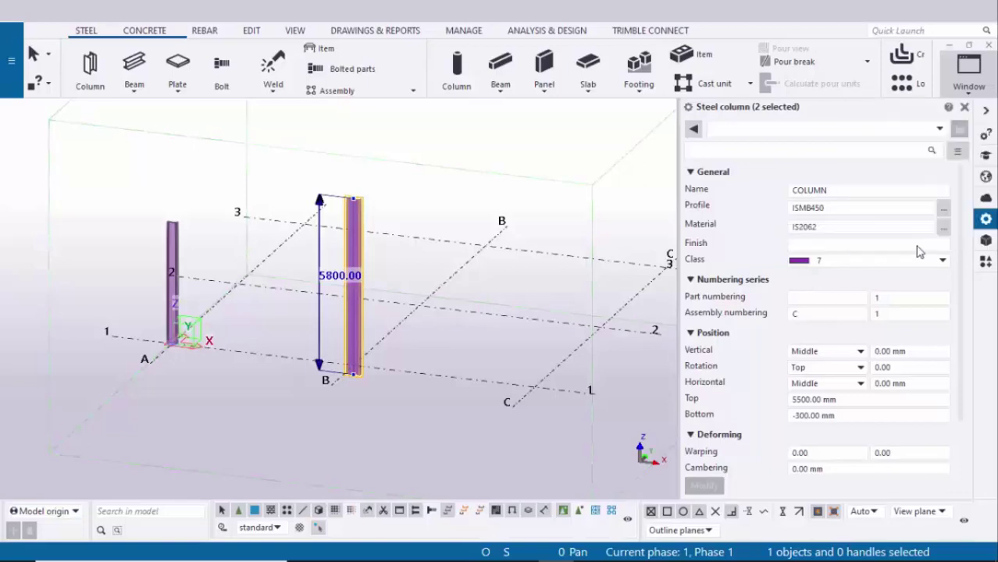
{"action": "scroll", "coordinate": [300, 356], "scroll_direction": "down", "scroll_amount": 3}
{"action": "middle_click_drag", "start_coordinate": [617, 343], "coordinate": [423, 334]}
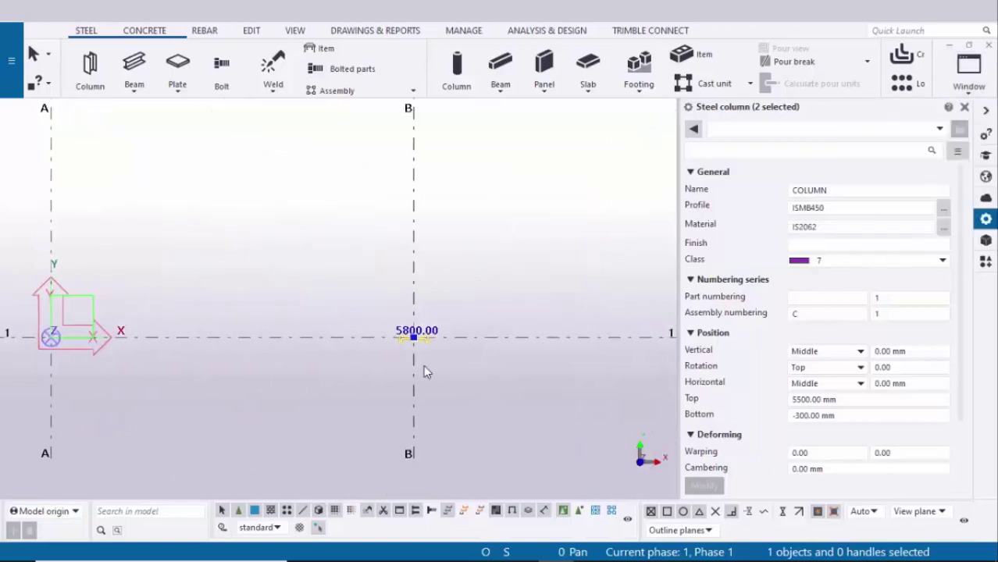
{"action": "scroll", "coordinate": [410, 334], "scroll_direction": "up", "scroll_amount": 5}
{"action": "key", "text": "alt+Tab"}
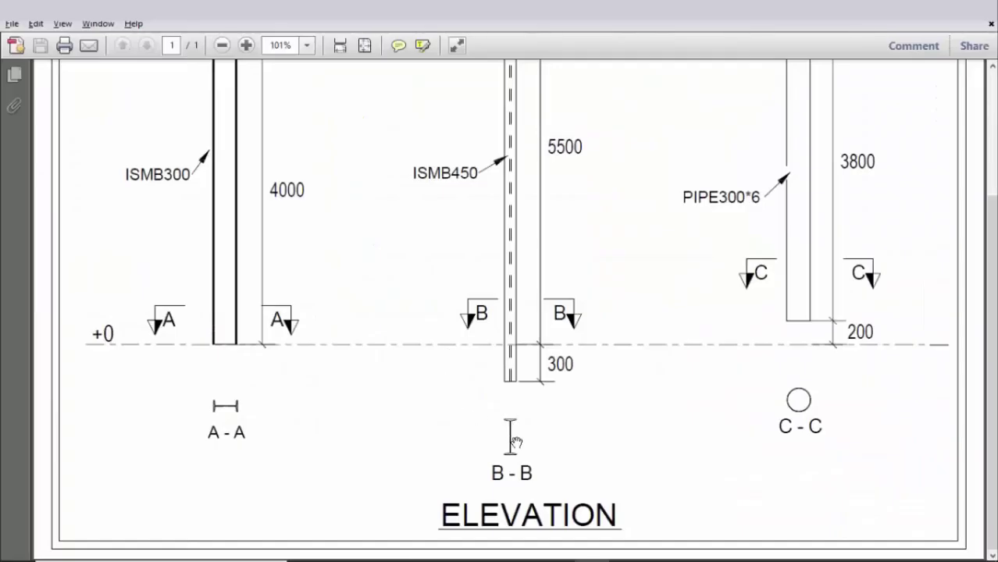
{"action": "scroll", "coordinate": [513, 442], "scroll_direction": "up", "scroll_amount": 4, "text": "ctrl"}
{"action": "key", "text": "alt+Tab"}
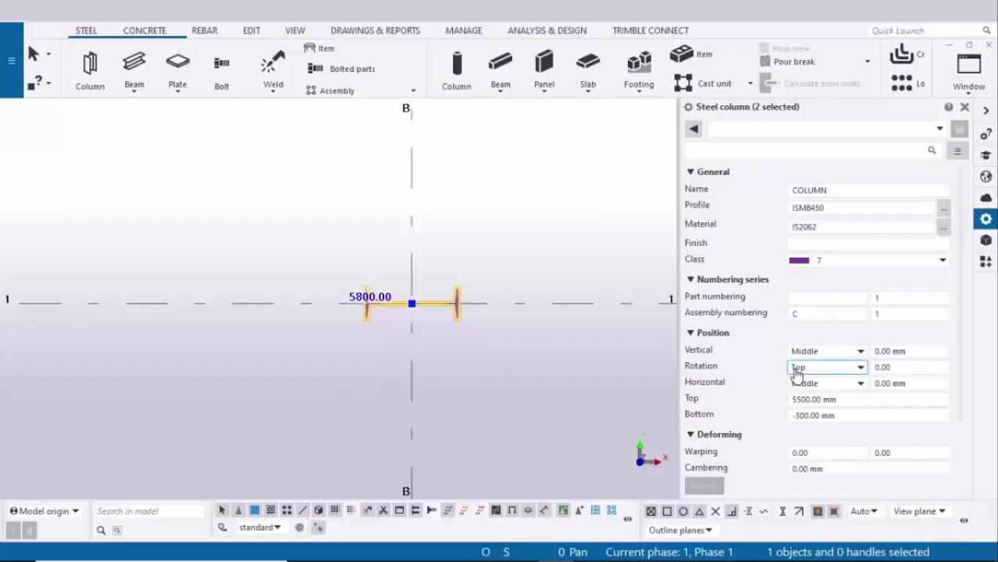
- Set the B/1 column's rotation angle to 90, apply it, and close its properties
{"action": "left_click", "coordinate": [889, 367]}
{"action": "type", "text": "90"}
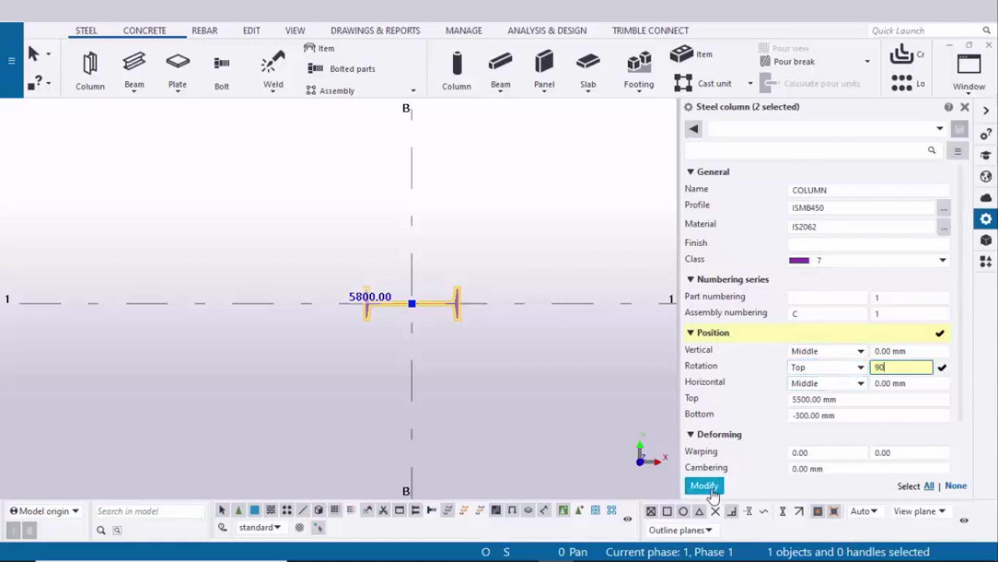
{"action": "left_click", "coordinate": [704, 486]}
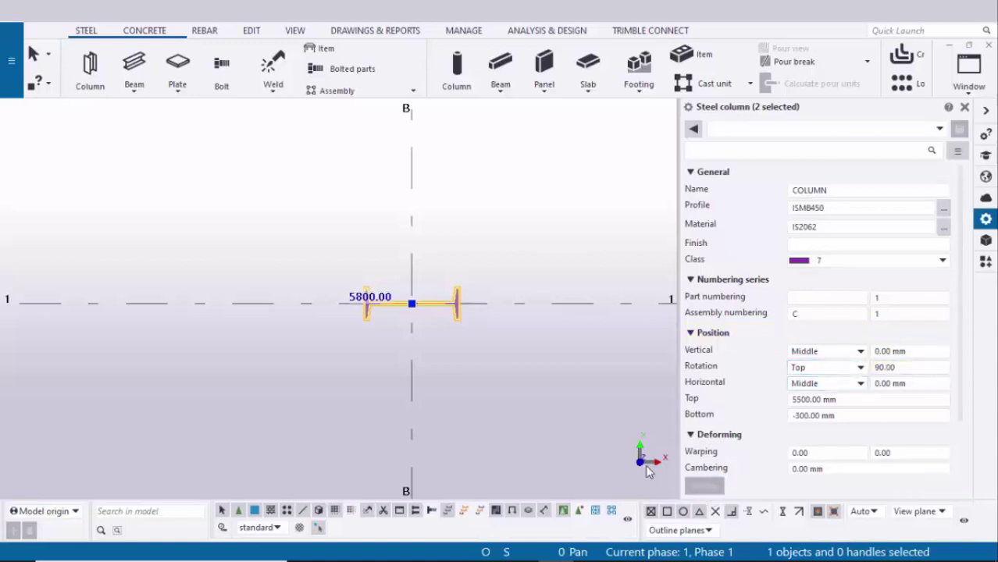
{"action": "scroll", "coordinate": [379, 356], "scroll_direction": "up", "scroll_amount": 3}
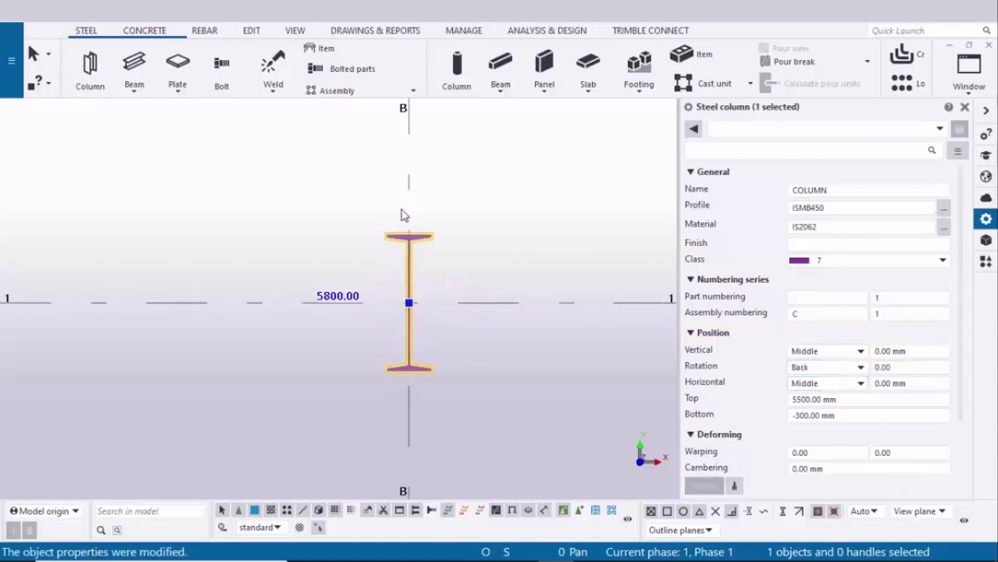
{"action": "scroll", "coordinate": [415, 368], "scroll_direction": "down", "scroll_amount": 2}
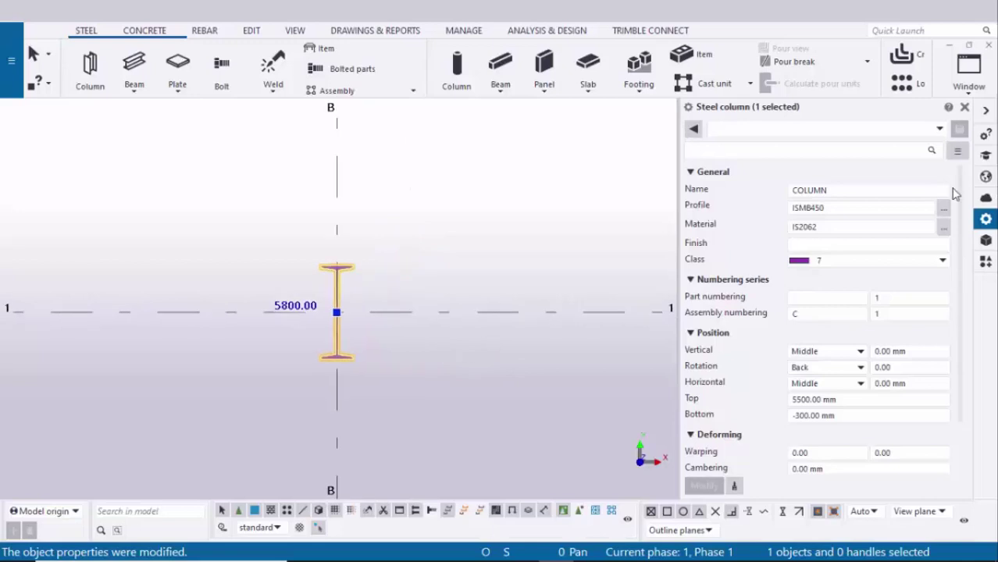
{"action": "left_click", "coordinate": [964, 108]}
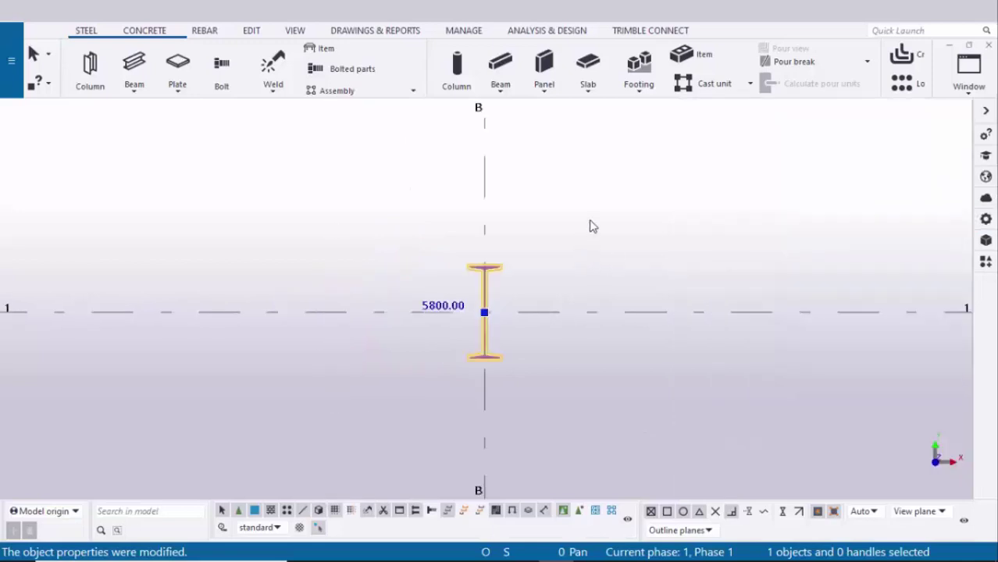
{"action": "right_click", "coordinate": [590, 188]}
{"action": "left_click", "coordinate": [627, 267]}
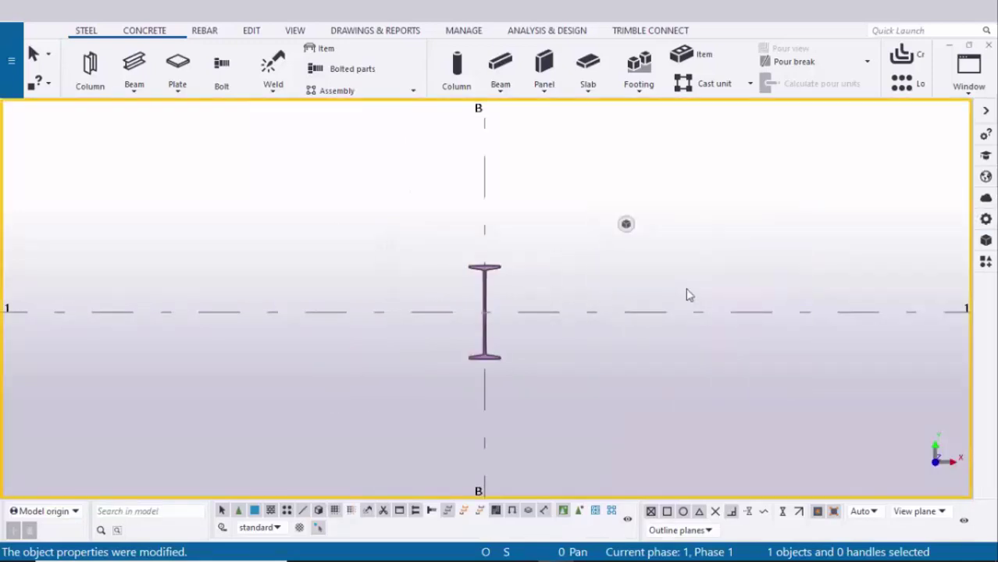
- Check section B-B and the profile and levels of the column at section C-C in the PDF drawing
{"action": "key", "text": "alt+Tab"}
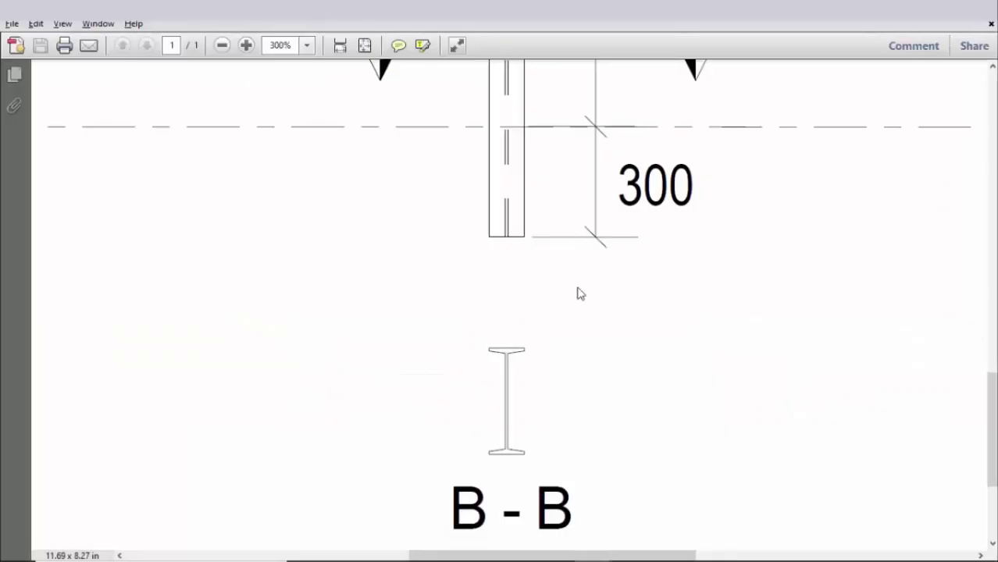
{"action": "scroll", "coordinate": [580, 286], "scroll_direction": "down", "scroll_amount": 5, "text": "ctrl"}
{"action": "scroll", "coordinate": [757, 367], "scroll_direction": "up", "scroll_amount": 3, "text": "ctrl"}
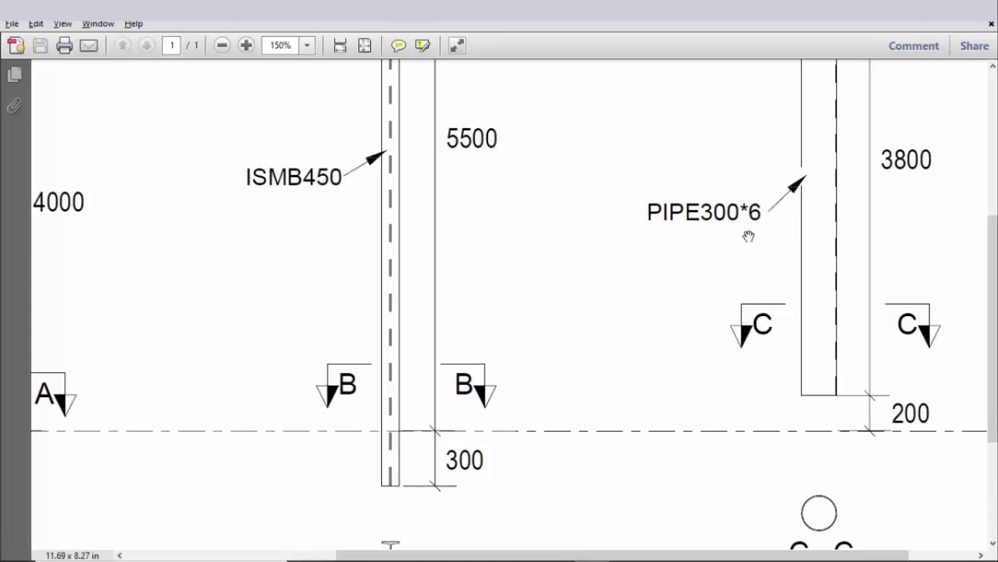
{"action": "scroll", "coordinate": [748, 235], "scroll_direction": "down", "scroll_amount": 3, "text": "ctrl"}
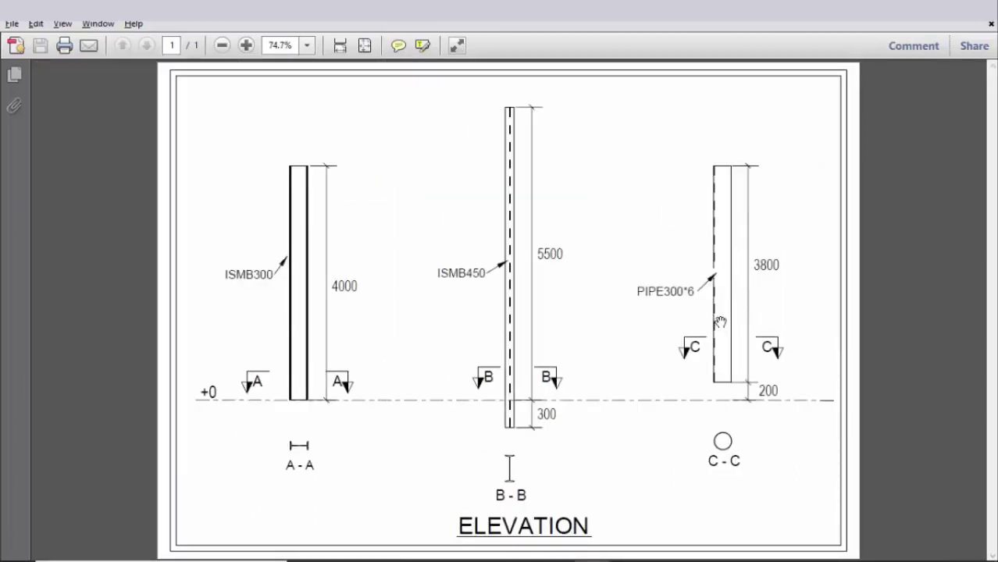
- Place a steel column at grid C/1 in the Tekla Structures plan view, expanding the view depth to include it
{"action": "key", "text": "alt+Tab"}
{"action": "scroll", "coordinate": [492, 322], "scroll_direction": "down", "scroll_amount": 4}
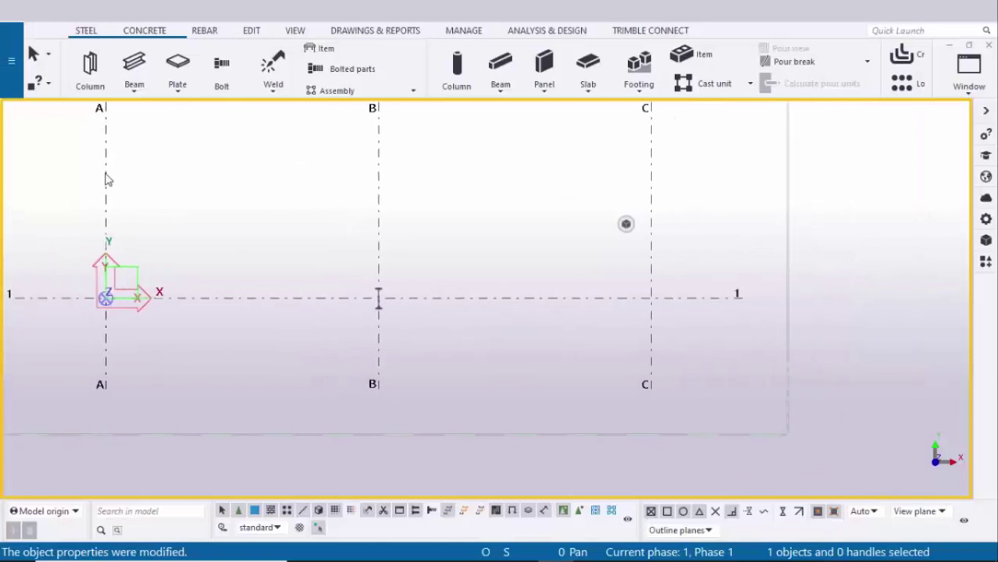
{"action": "left_click", "coordinate": [90, 69]}
{"action": "scroll", "coordinate": [651, 316], "scroll_direction": "up", "scroll_amount": 2}
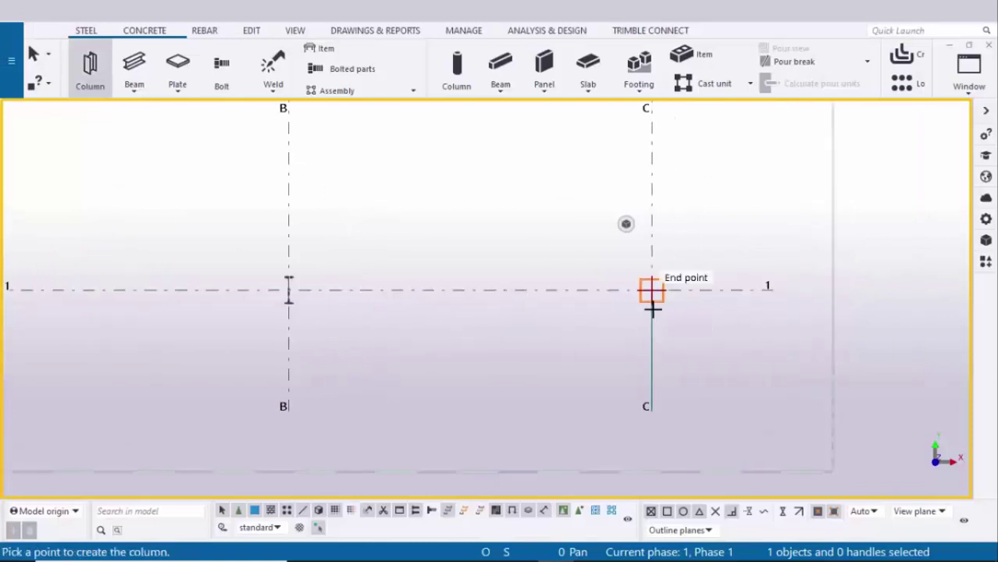
{"action": "scroll", "coordinate": [652, 309], "scroll_direction": "up", "scroll_amount": 1}
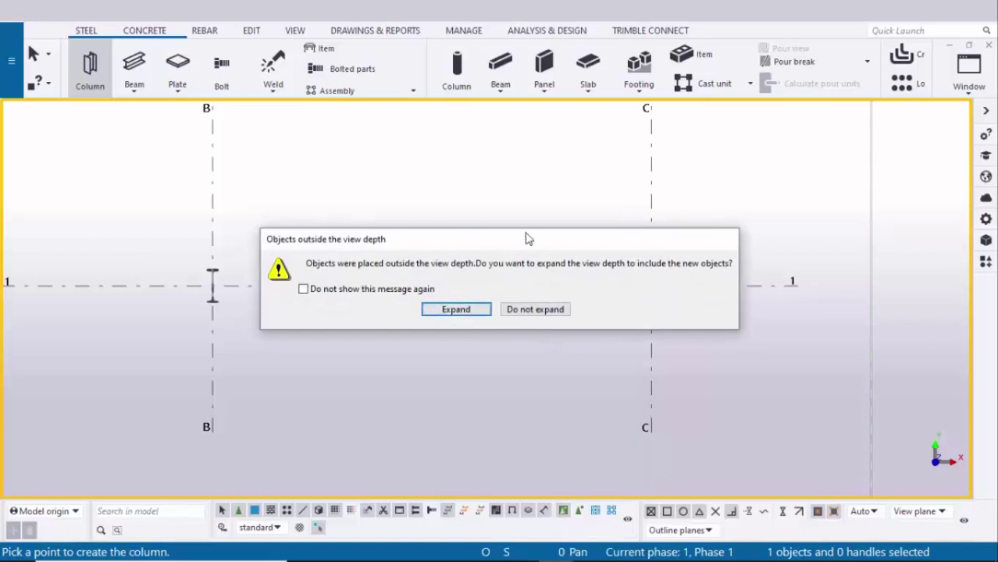
{"action": "left_click", "coordinate": [456, 310]}
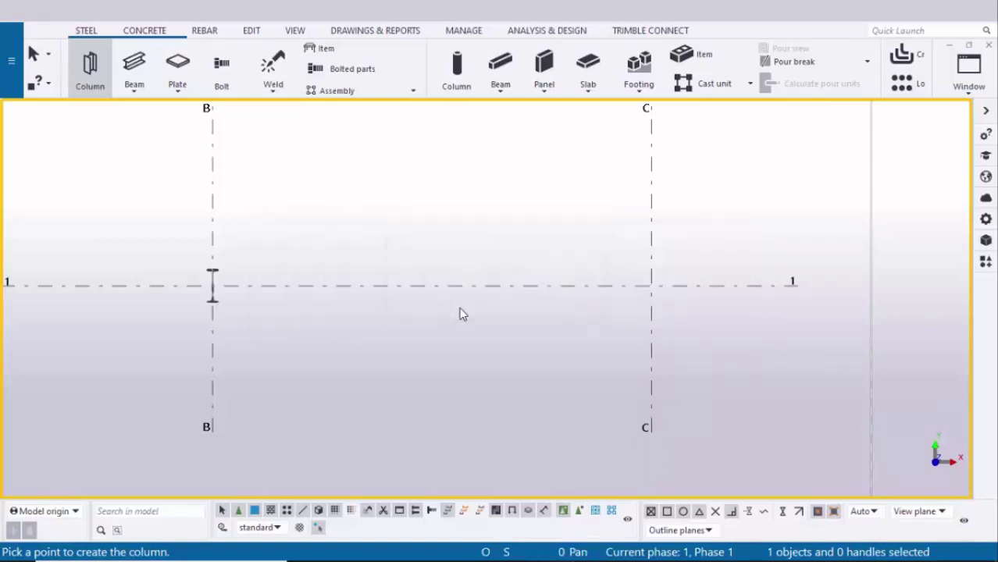
{"action": "right_click", "coordinate": [551, 301]}
{"action": "left_click", "coordinate": [590, 307]}
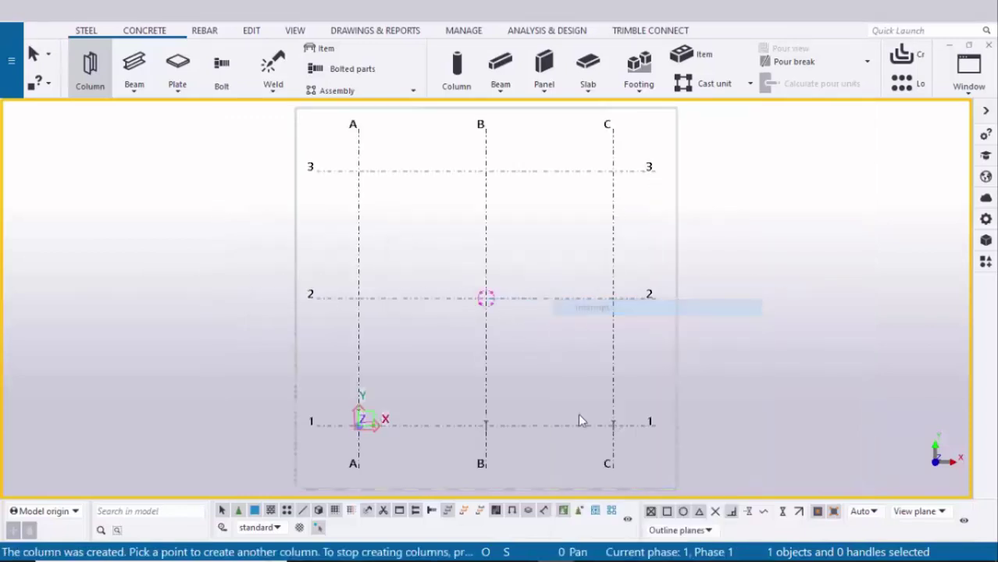
- Open the properties of the C/1 column and show it in the 3d view
{"action": "scroll", "coordinate": [601, 297], "scroll_direction": "up", "scroll_amount": 6}
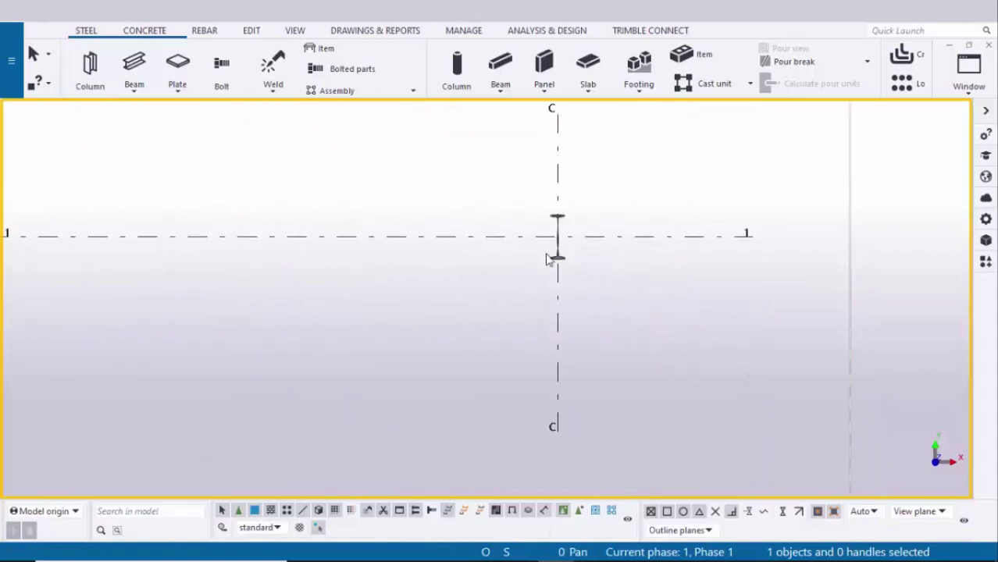
{"action": "scroll", "coordinate": [578, 258], "scroll_direction": "up", "scroll_amount": 2}
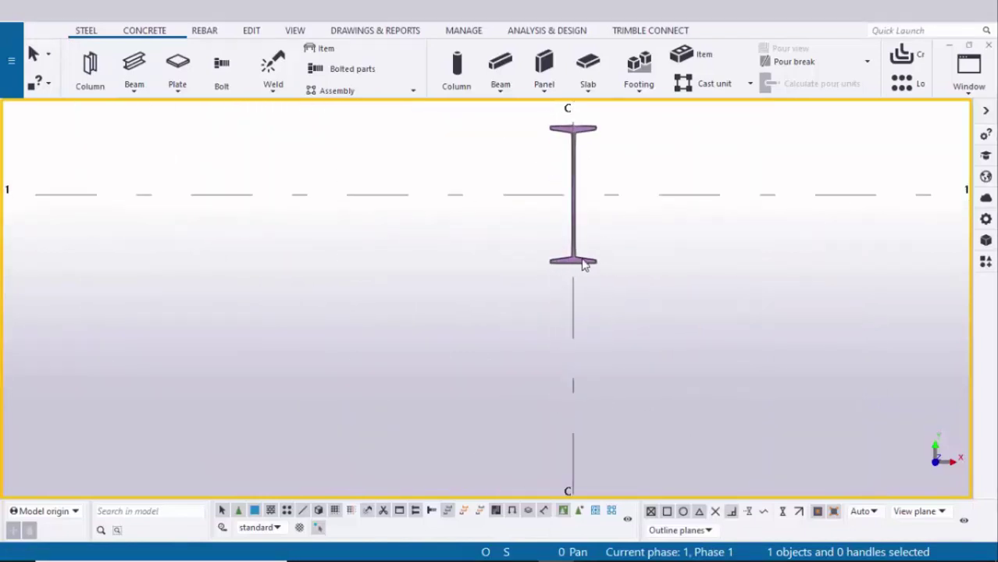
{"action": "double_click", "coordinate": [589, 266]}
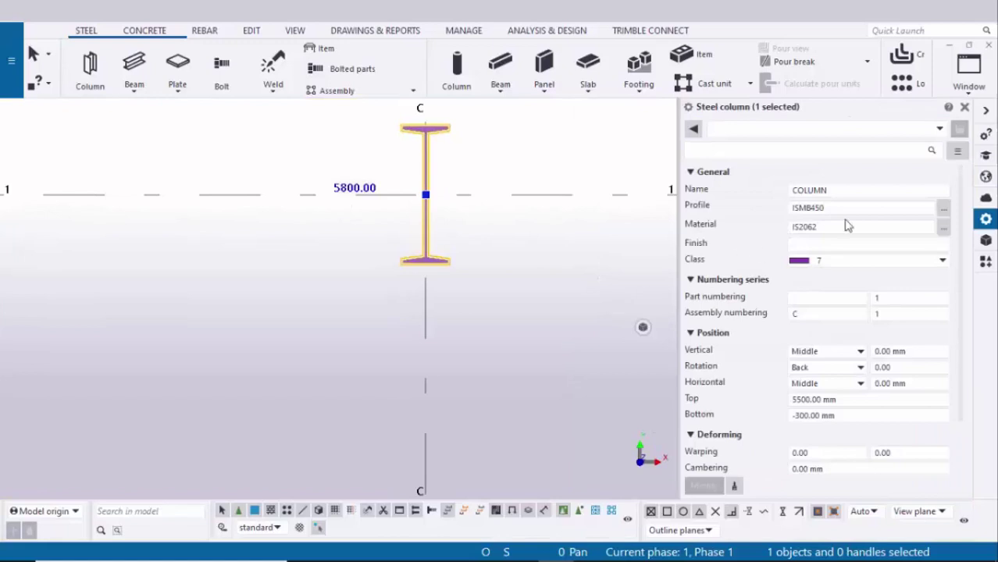
{"action": "left_click", "coordinate": [962, 93]}
{"action": "left_click", "coordinate": [899, 195]}
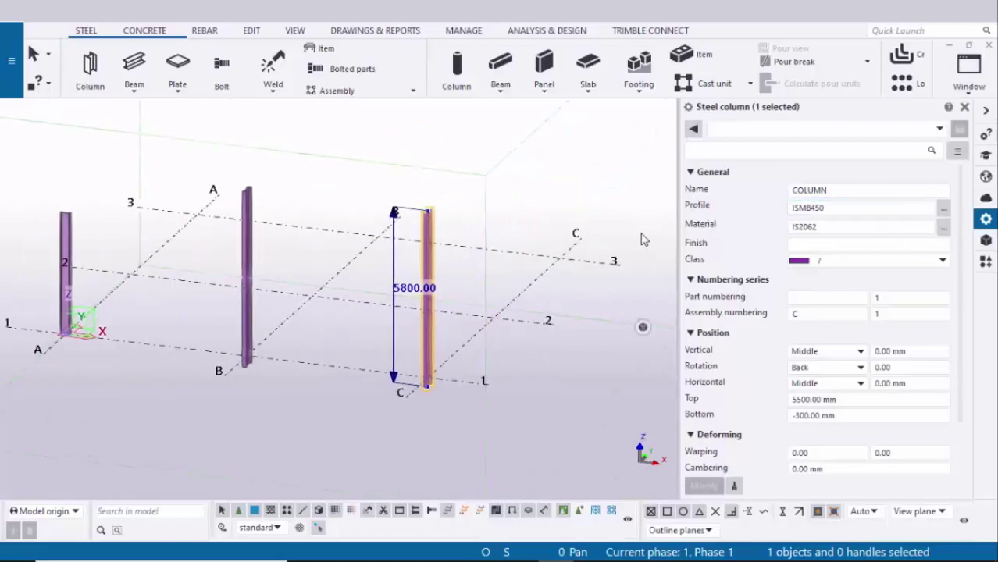
- Check the C-C column's profile in the PDF drawing and pick PIPE from the circular hollow sections in the C/1 column's profile catalog
{"action": "key", "text": "alt+Tab"}
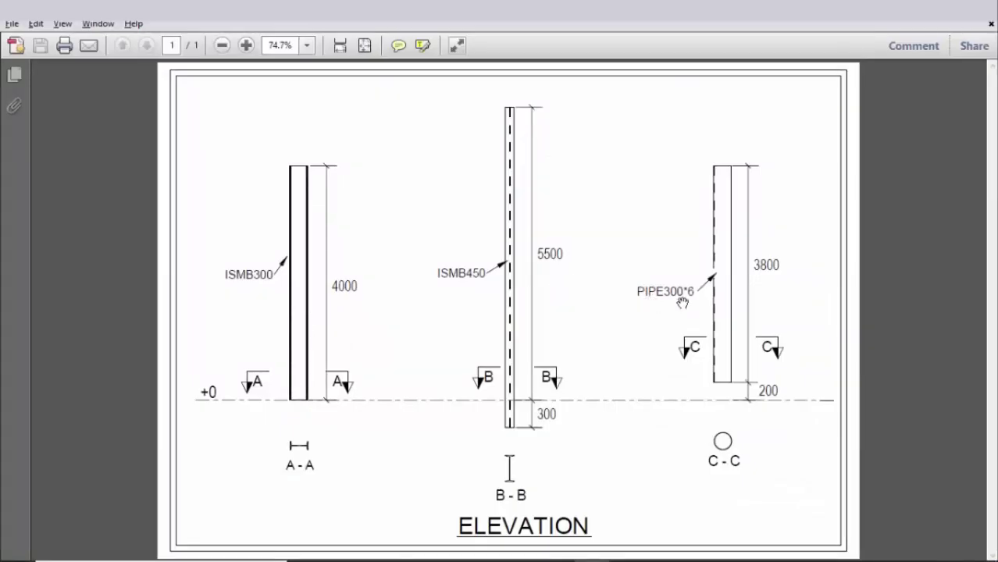
{"action": "key", "text": "alt+Tab"}
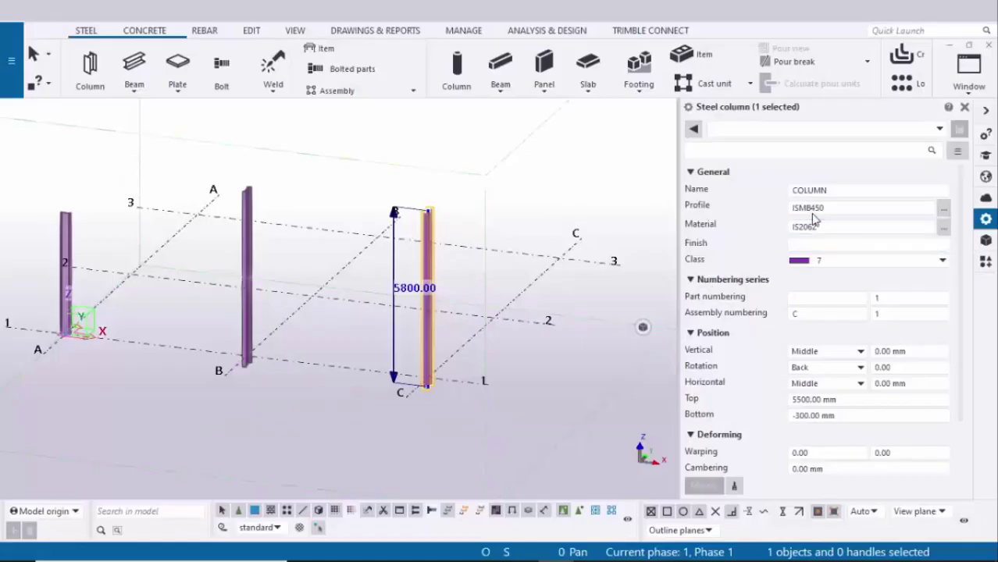
{"action": "left_click", "coordinate": [943, 209]}
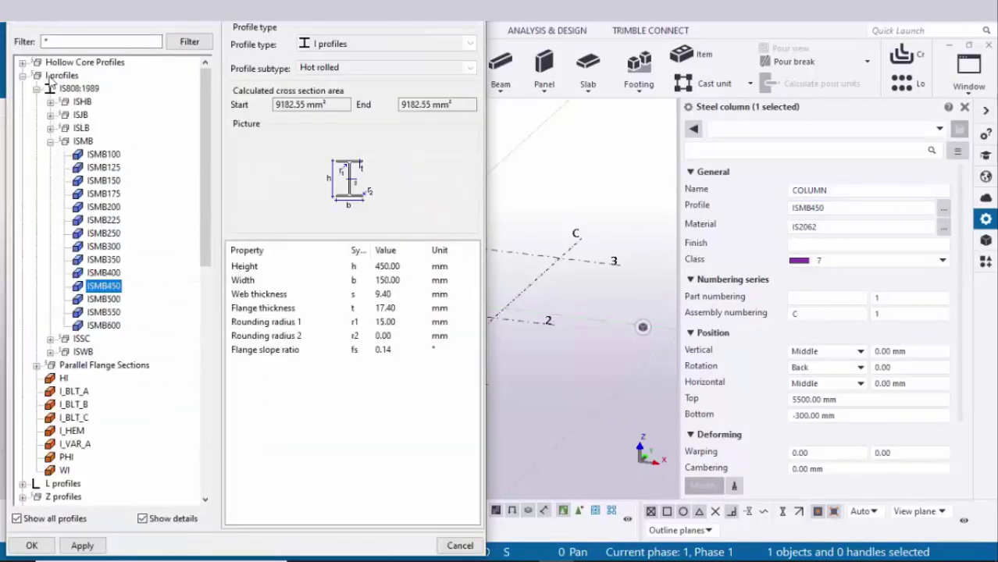
{"action": "left_click", "coordinate": [23, 76]}
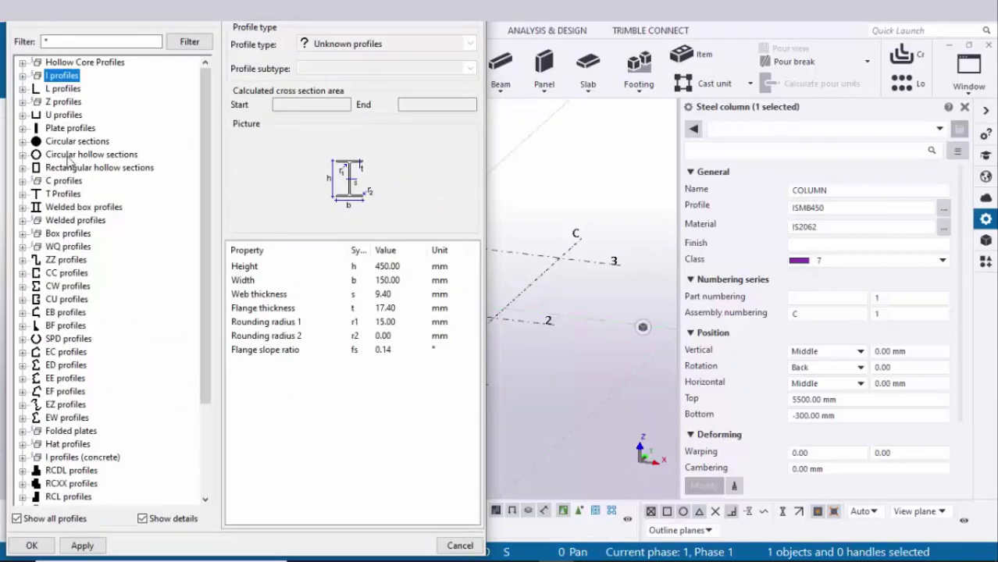
{"action": "left_click", "coordinate": [23, 156]}
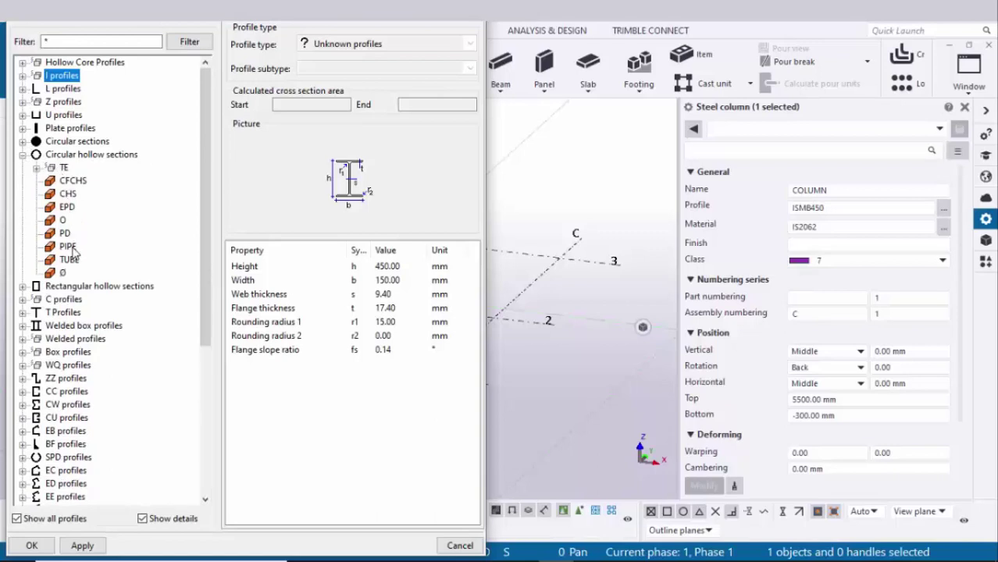
{"action": "left_click", "coordinate": [68, 246]}
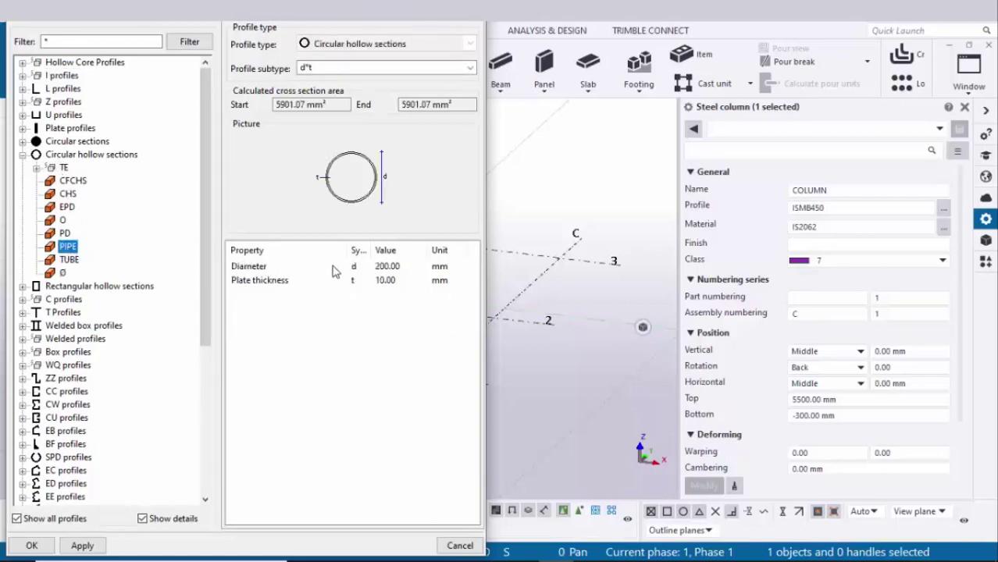
- Set the pipe profile's diameter to 300 mm and plate thickness to 6 mm, and apply PIPE300*6 to the C/1 column
{"action": "left_click", "coordinate": [393, 270]}
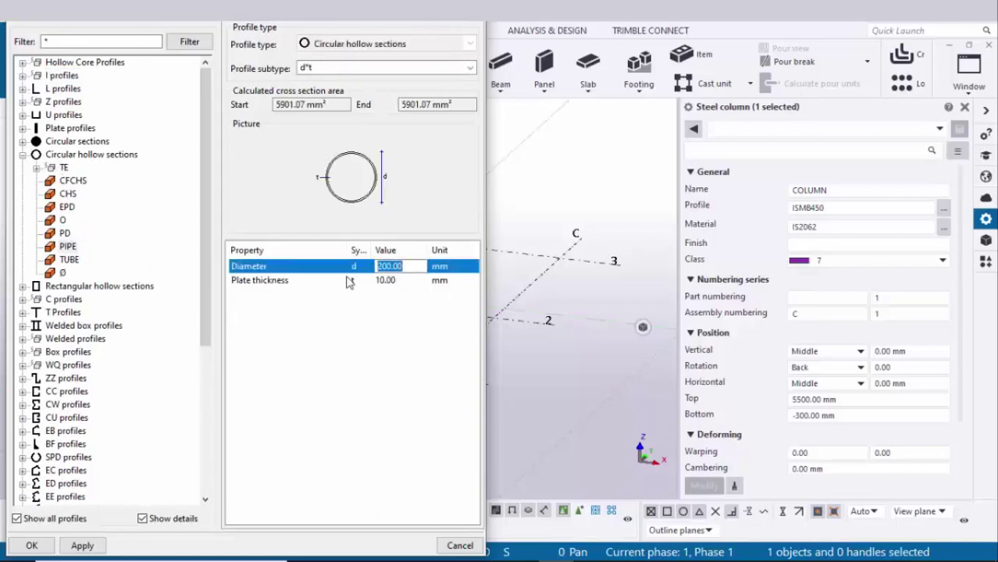
{"action": "key", "text": "alt+Tab"}
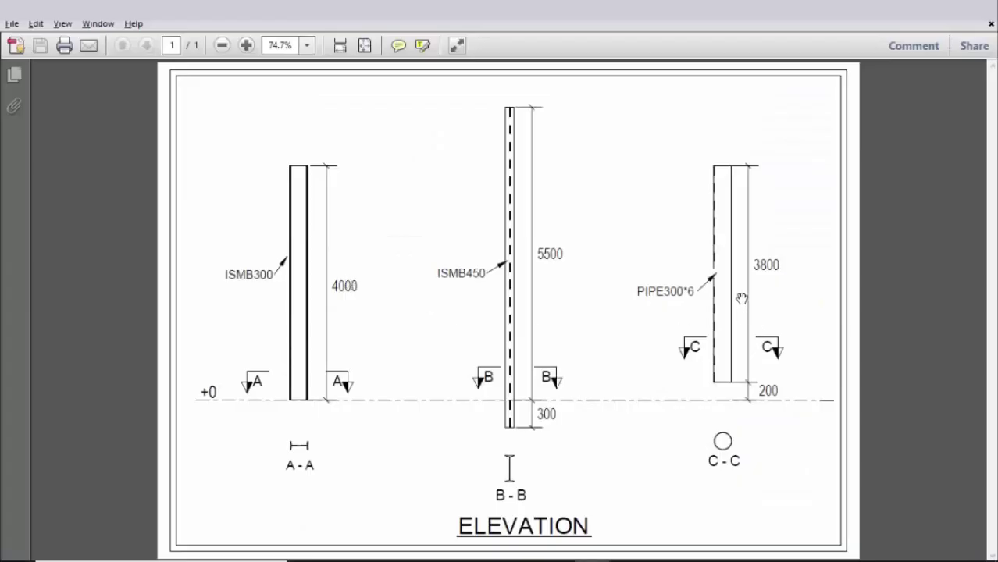
{"action": "key", "text": "alt+Tab"}
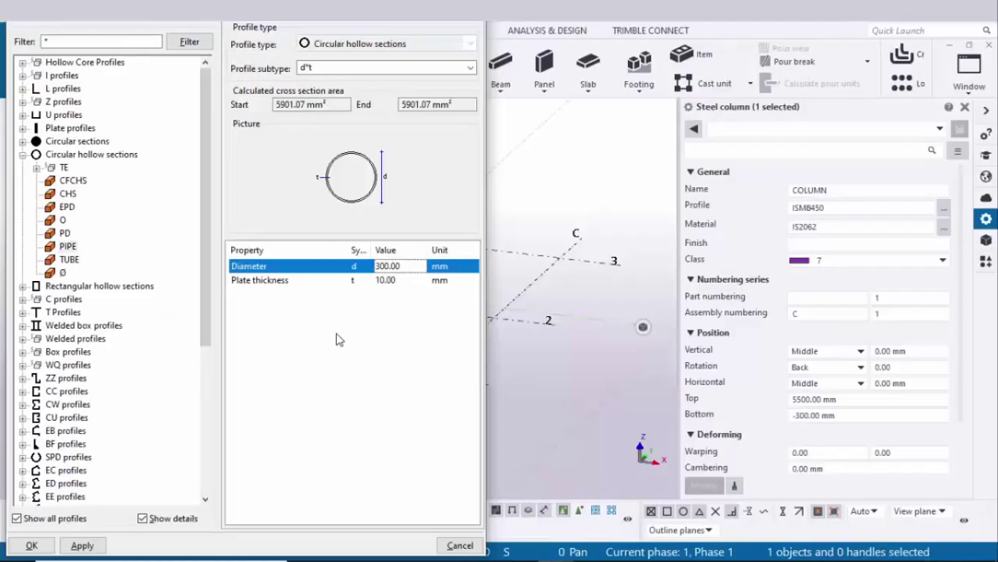
{"action": "left_click", "coordinate": [402, 283]}
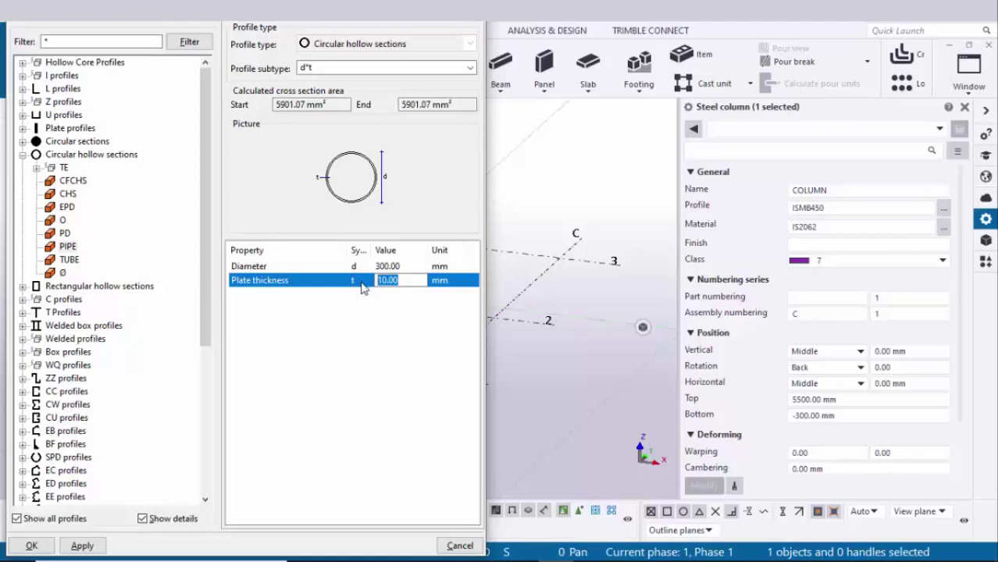
{"action": "left_click", "coordinate": [84, 546]}
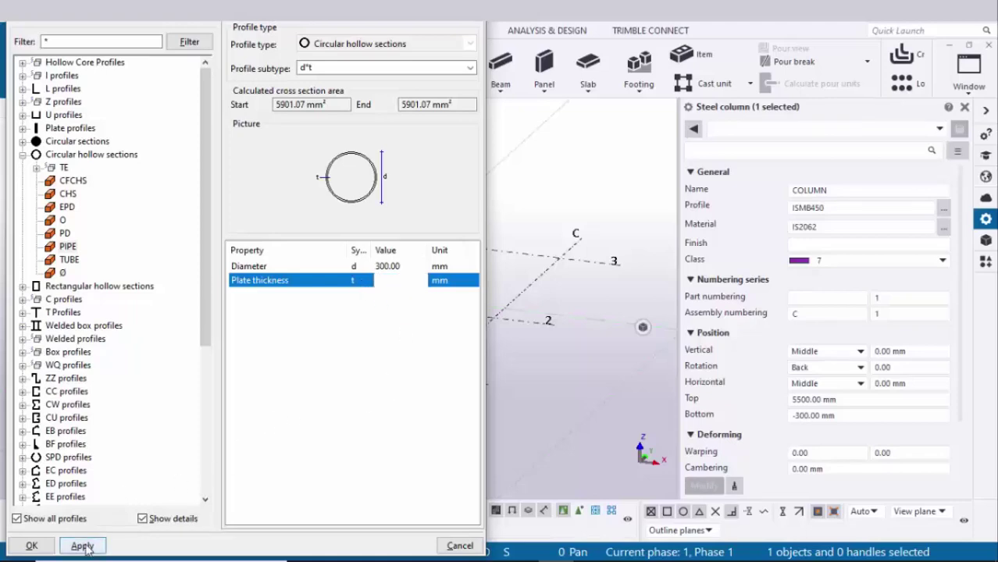
{"action": "left_click", "coordinate": [31, 546]}
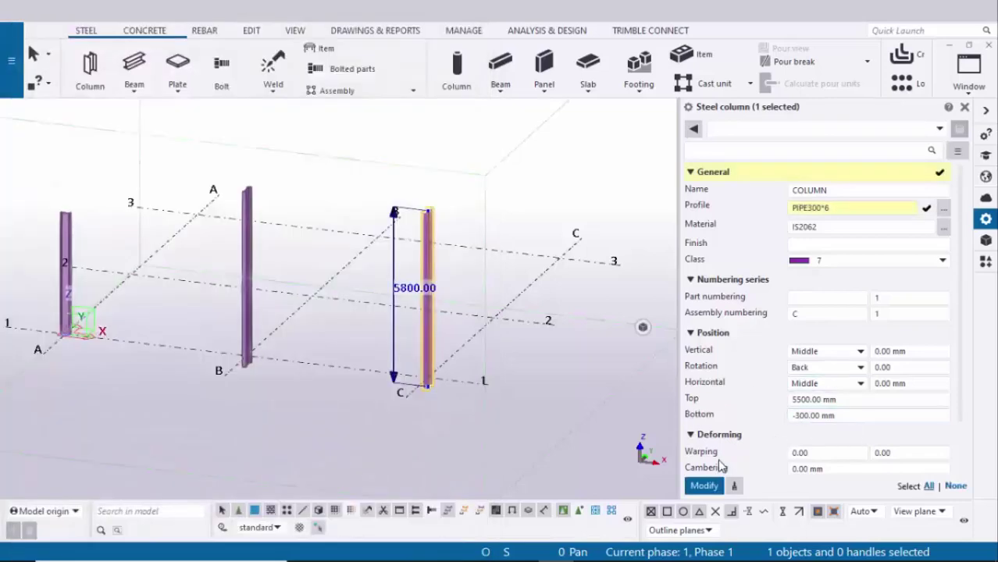
{"action": "left_click", "coordinate": [703, 486]}
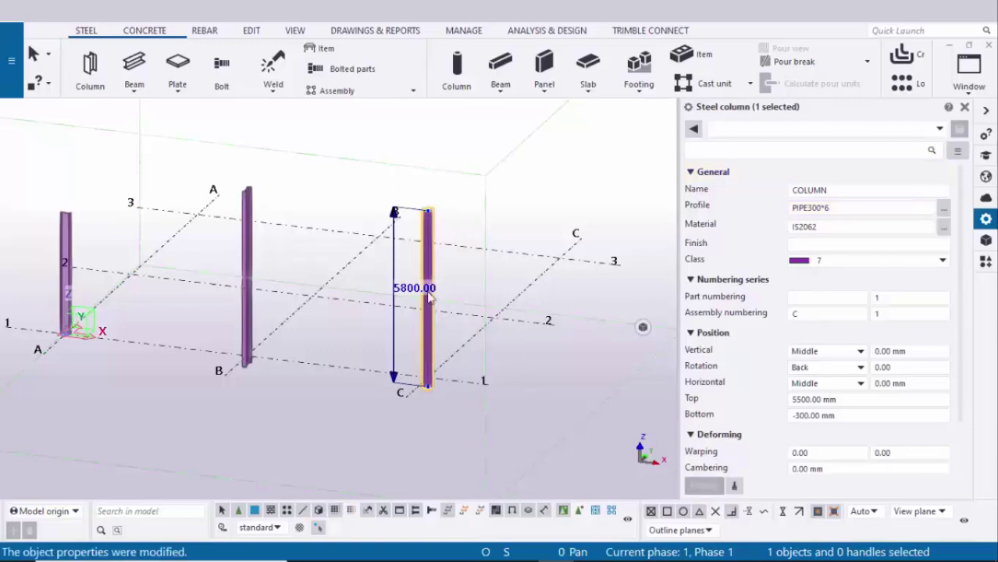
- Change the C/1 pipe column's class to 2 and apply the modification
{"action": "scroll", "coordinate": [428, 297], "scroll_direction": "up", "scroll_amount": 8}
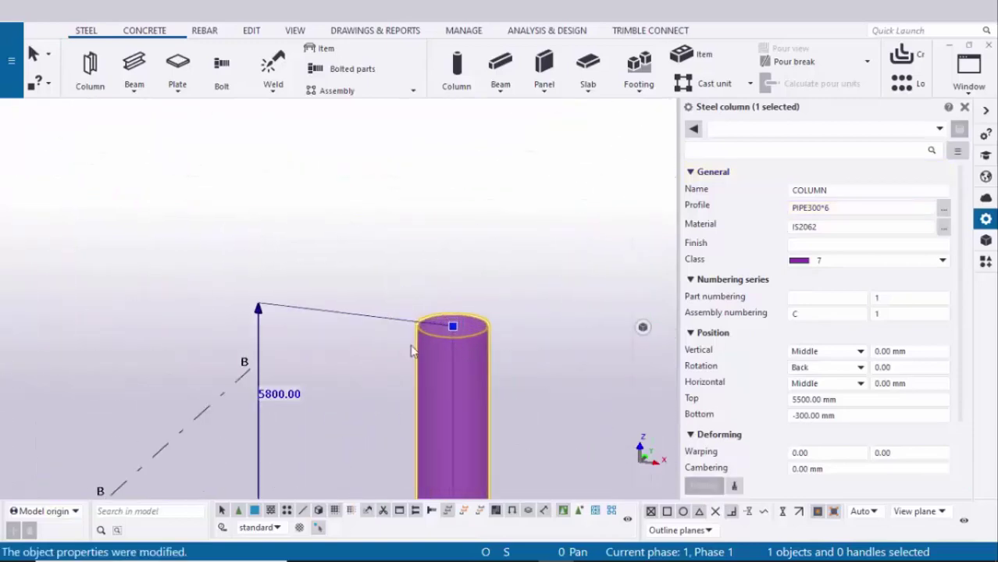
{"action": "scroll", "coordinate": [412, 352], "scroll_direction": "up", "scroll_amount": 2}
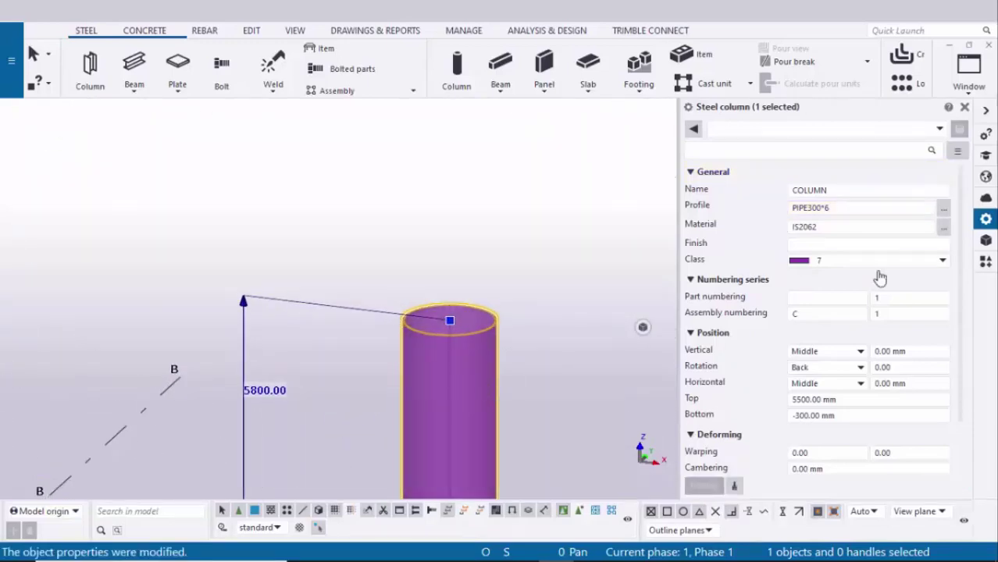
{"action": "left_click", "coordinate": [851, 261]}
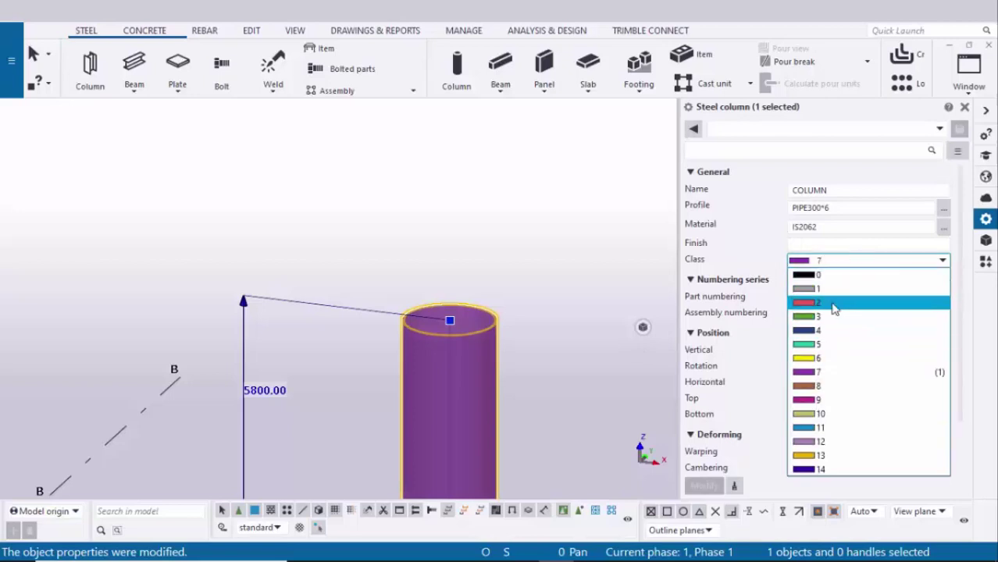
{"action": "left_click", "coordinate": [834, 304]}
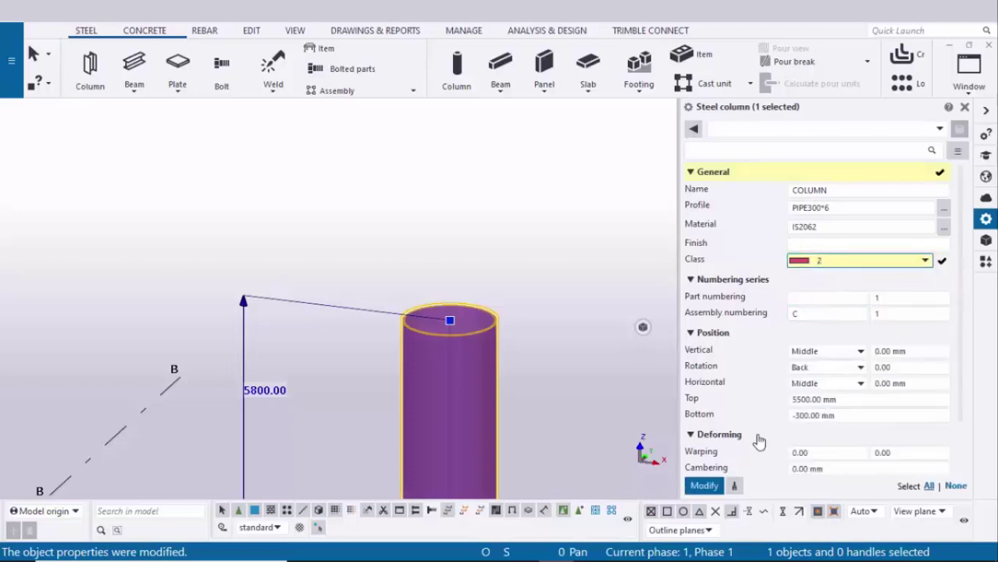
{"action": "left_click", "coordinate": [702, 485]}
{"action": "middle_click_drag", "start_coordinate": [504, 352], "coordinate": [537, 405]}
{"action": "scroll", "coordinate": [535, 405], "scroll_direction": "down", "scroll_amount": 2}
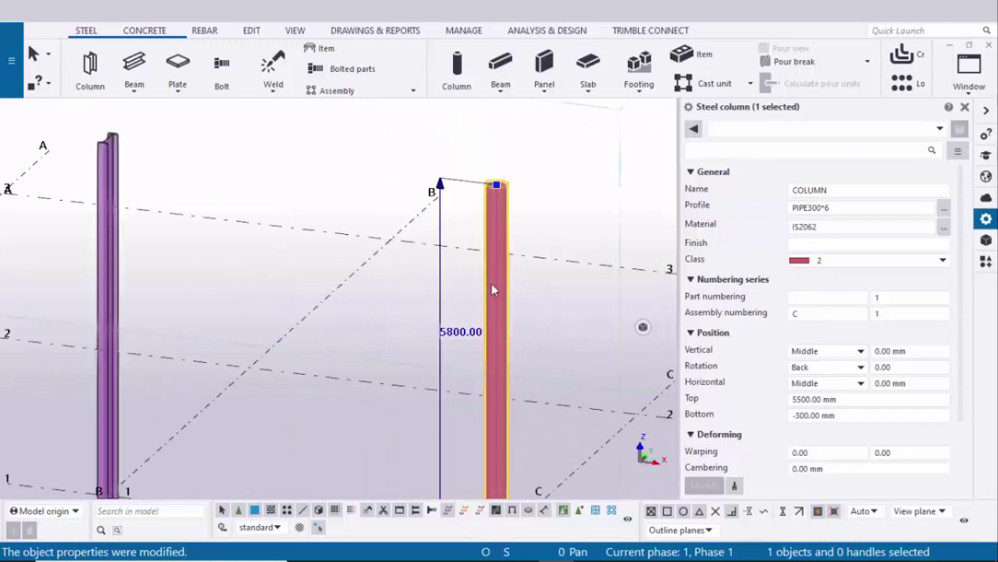
- Check the C-C column's base offset in the PDF drawing and enter 200 as the C/1 column's bottom level
{"action": "key", "text": "alt+Tab"}
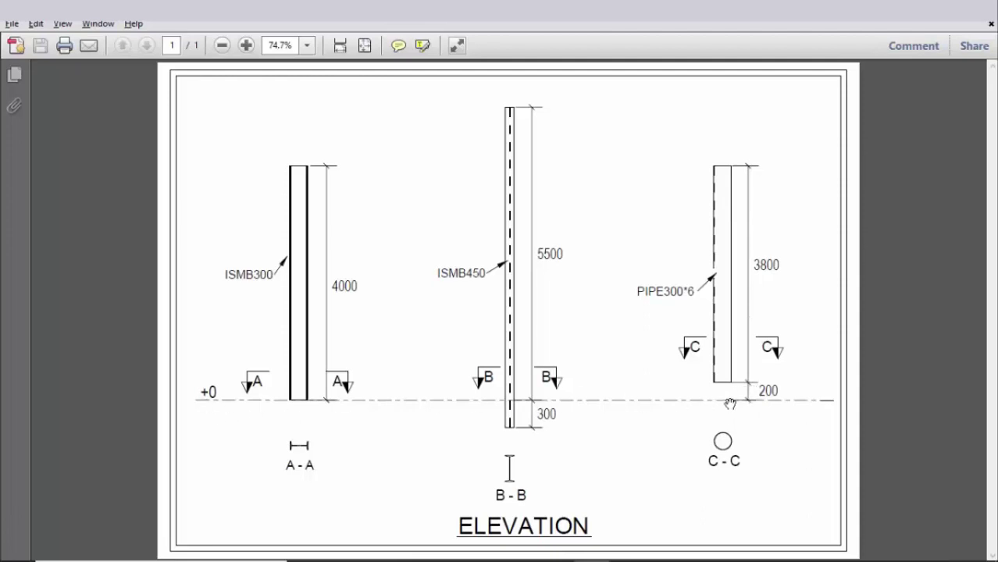
{"action": "key", "text": "alt+Tab"}
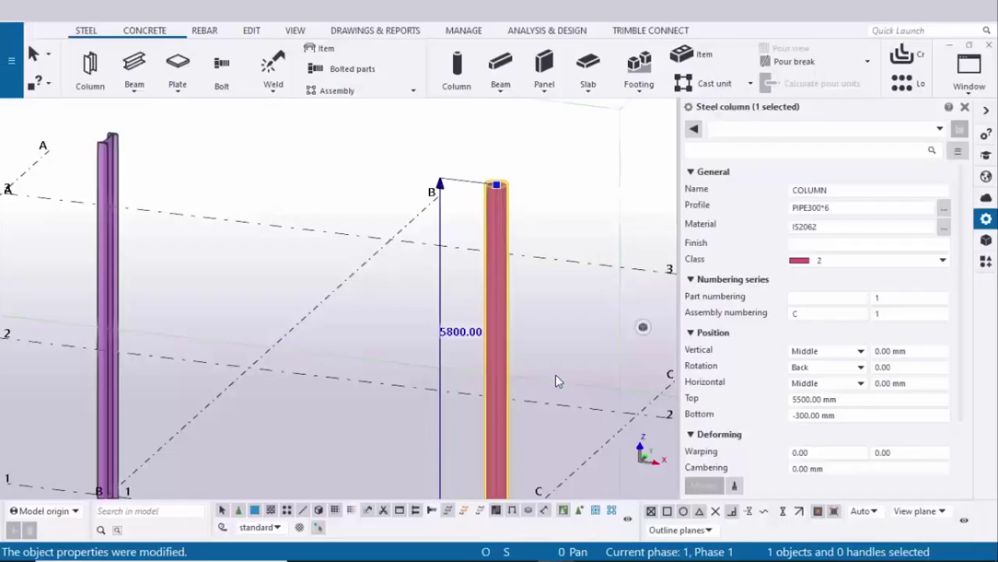
{"action": "left_click", "coordinate": [838, 416]}
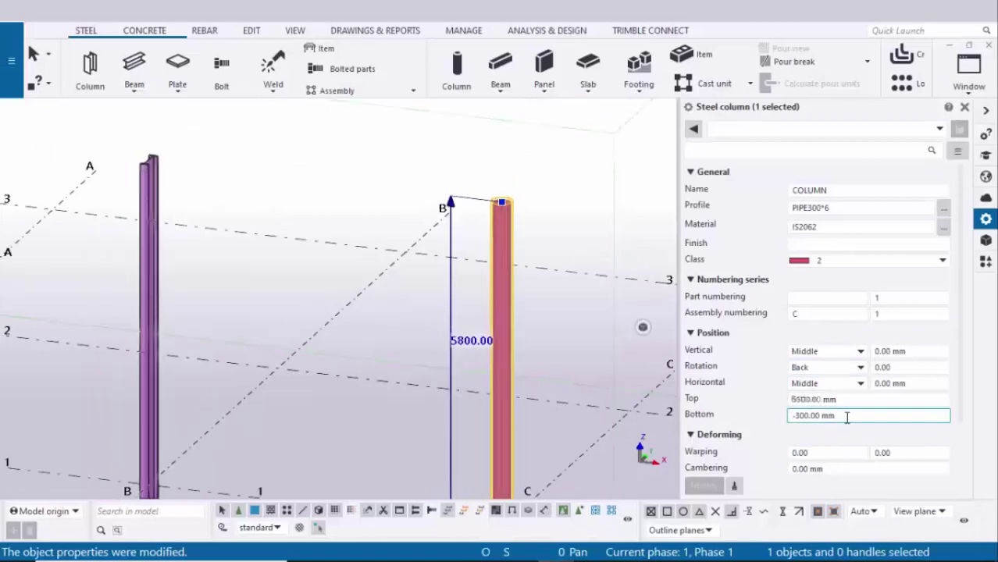
{"action": "left_click_drag", "start_coordinate": [847, 416], "coordinate": [728, 424]}
{"action": "type", "text": "200"}
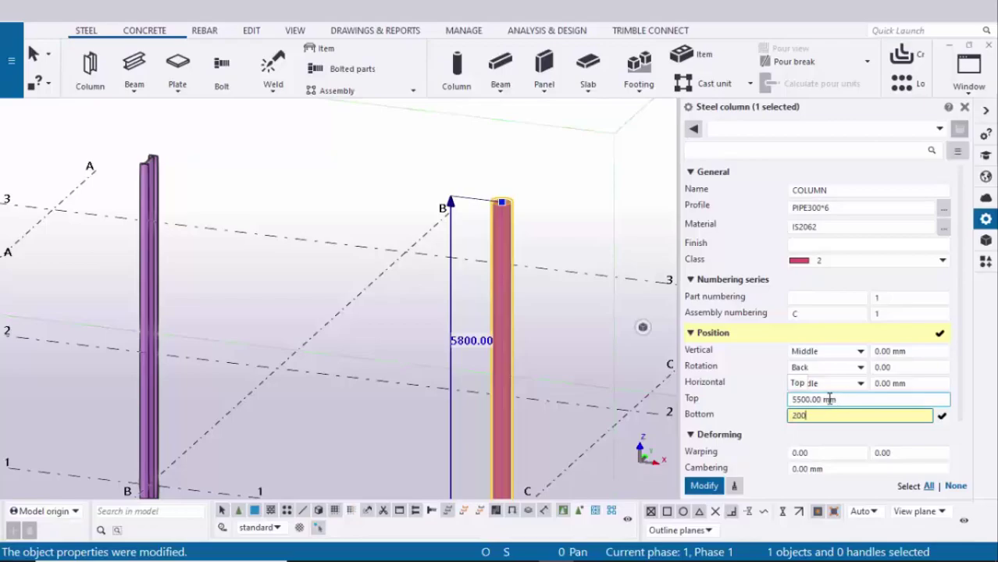
- Enter 4000 as the C/1 column's top level, check it against the PDF elevation, and apply the modified levels
{"action": "key", "text": "alt+Tab"}
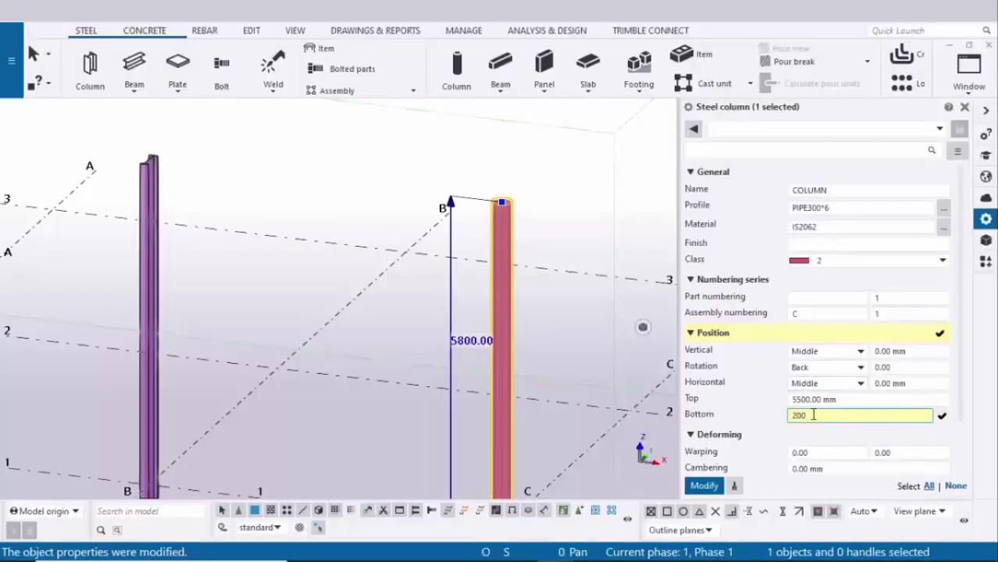
{"action": "key", "text": "shift+Tab"}
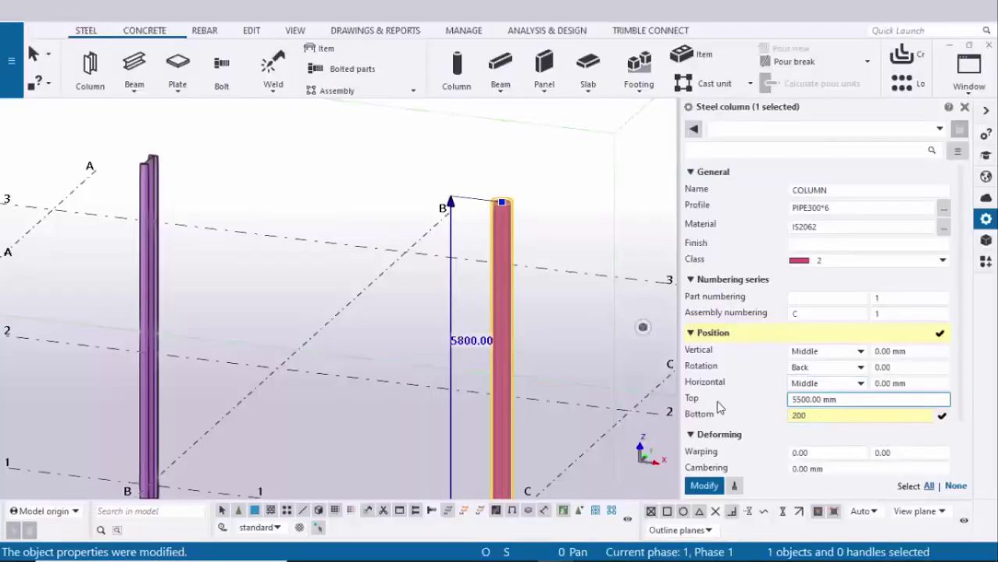
{"action": "type", "text": "4000"}
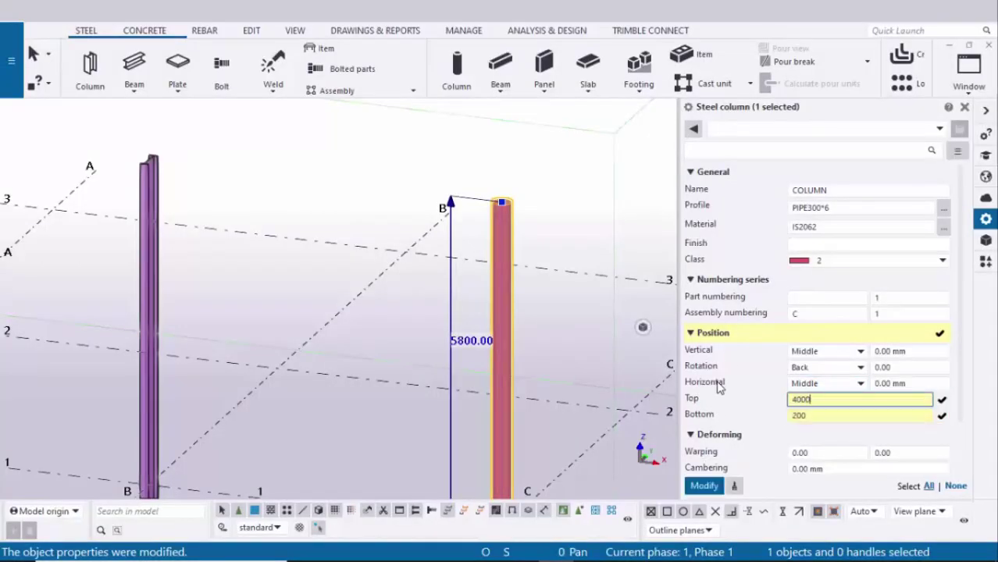
{"action": "key", "text": "alt+Tab"}
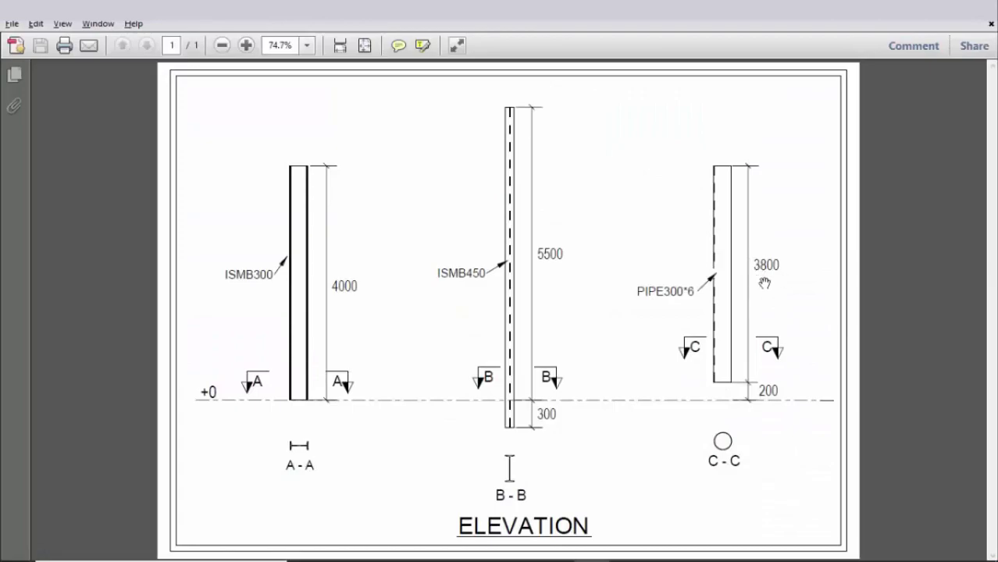
{"action": "key", "text": "alt+Tab"}
{"action": "type", "text": "0"}
{"action": "left_click", "coordinate": [702, 485]}
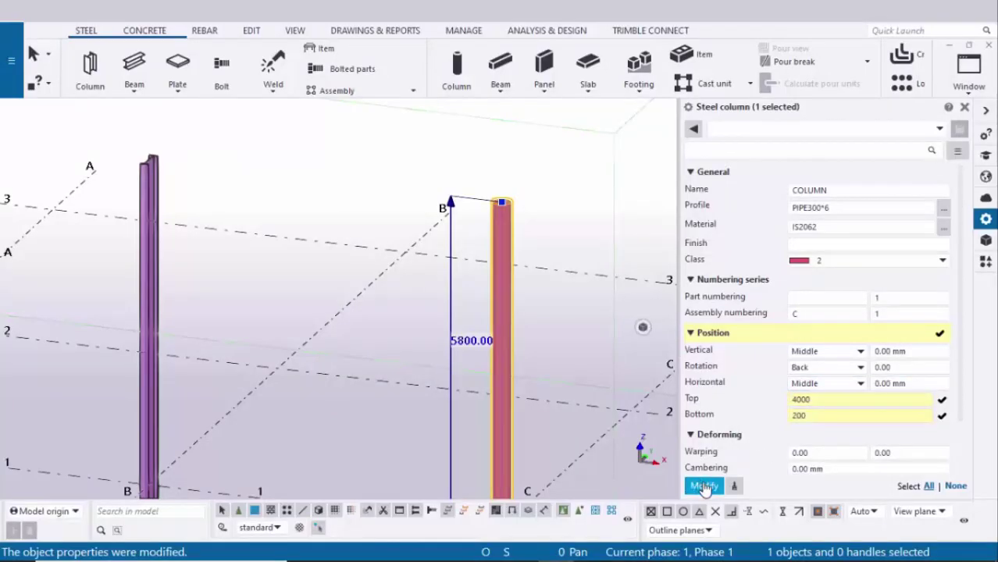
- Inspect the C/1 column's base relative to the grid and compare it with the bottom level in its properties
{"action": "scroll", "coordinate": [546, 352], "scroll_direction": "down", "scroll_amount": 2}
{"action": "middle_click_drag", "start_coordinate": [546, 352], "coordinate": [488, 314]}
{"action": "scroll", "coordinate": [488, 314], "scroll_direction": "up", "scroll_amount": 5}
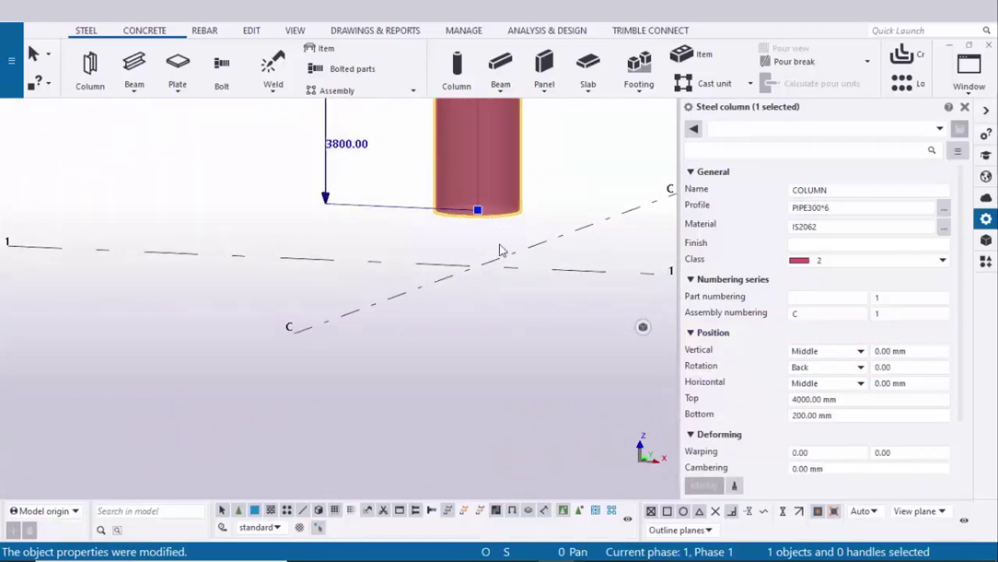
{"action": "left_click", "coordinate": [829, 415]}
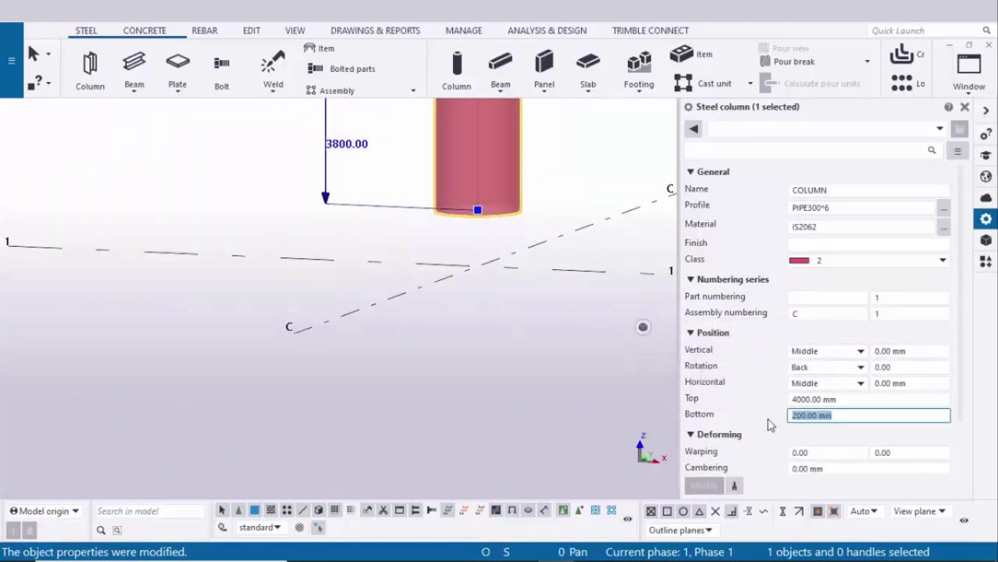
{"action": "middle_click_drag", "start_coordinate": [558, 377], "coordinate": [503, 182], "text": "ctrl"}
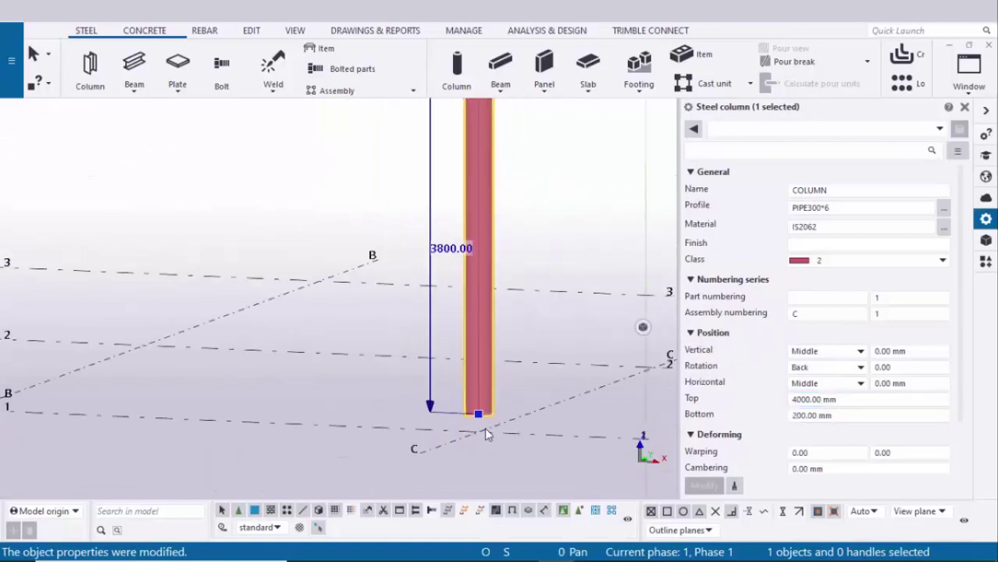
{"action": "scroll", "coordinate": [483, 434], "scroll_direction": "down", "scroll_amount": 2}
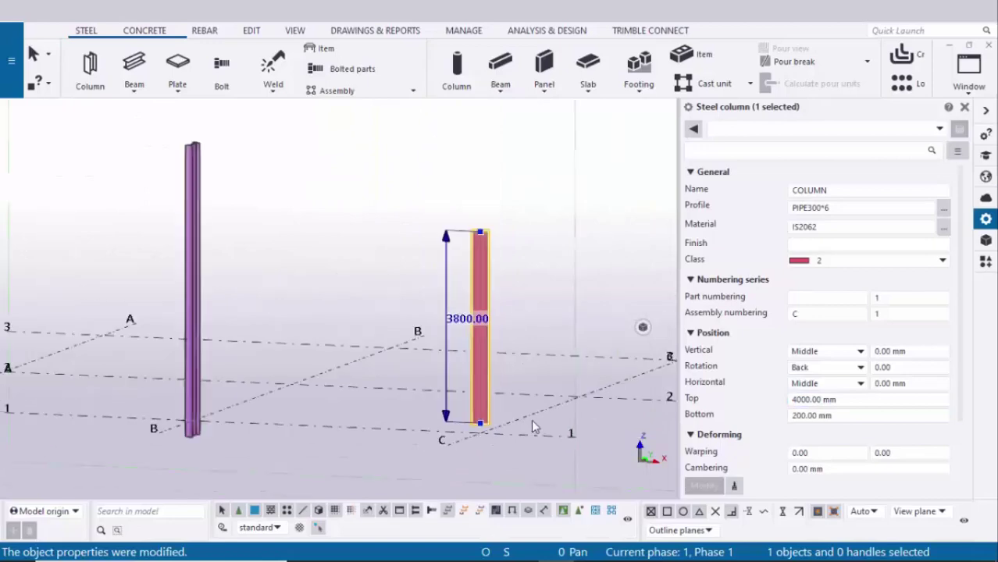
- Close the C/1 column's properties and redraw the 3d view
{"action": "left_click", "coordinate": [965, 108]}
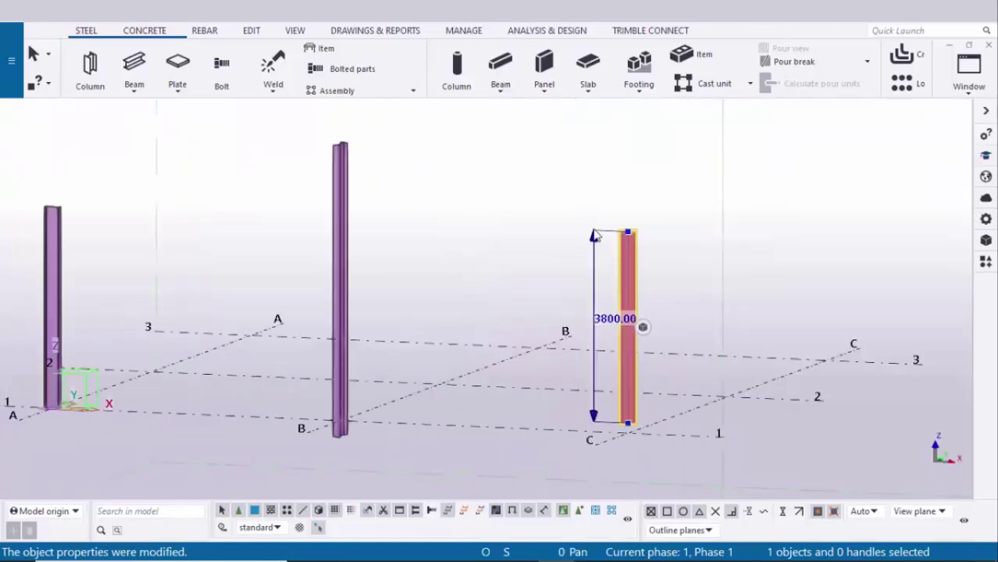
{"action": "right_click", "coordinate": [522, 162]}
{"action": "left_click", "coordinate": [563, 232]}
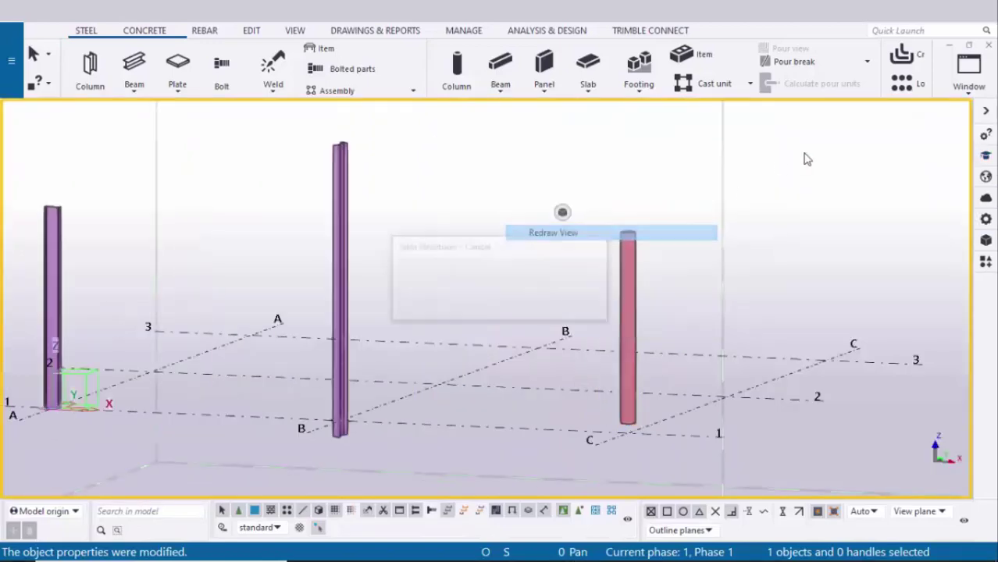
- Switch to the plan view and examine the pipe column's section at grid C/1
{"action": "left_click", "coordinate": [968, 78]}
{"action": "left_click", "coordinate": [913, 236]}
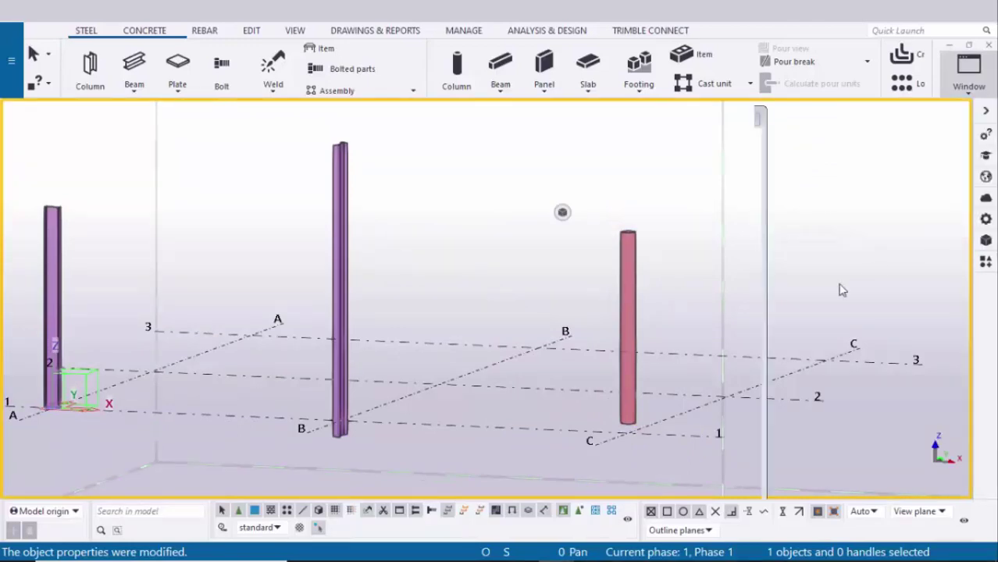
{"action": "scroll", "coordinate": [624, 243], "scroll_direction": "down", "scroll_amount": 2}
{"action": "scroll", "coordinate": [601, 217], "scroll_direction": "up", "scroll_amount": 3}
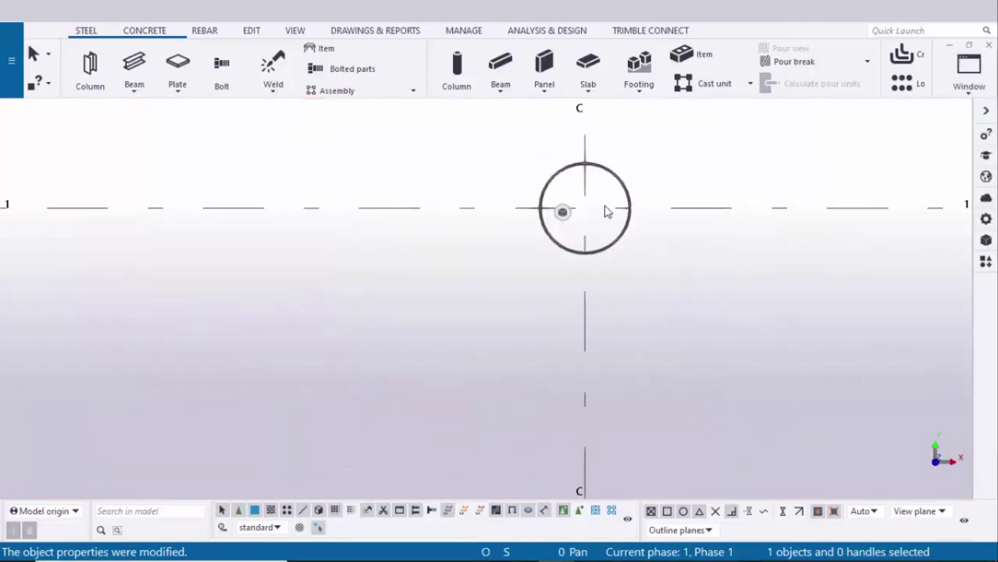
- Compare the pipe column's plan section at C/1 with section C-C in the PDF elevation
{"action": "key", "text": "alt+Tab"}
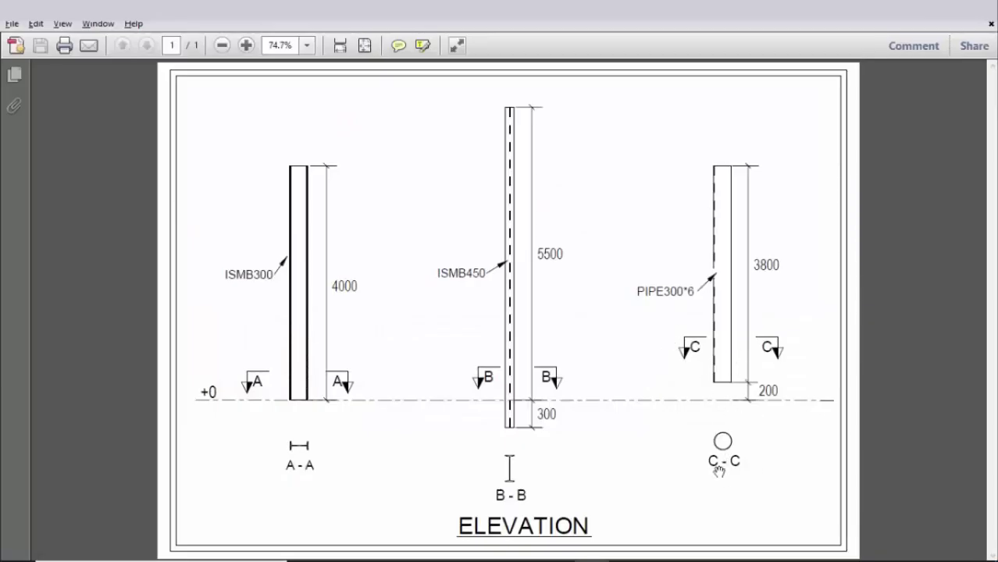
{"action": "scroll", "coordinate": [720, 467], "scroll_direction": "up", "scroll_amount": 3, "text": "ctrl"}
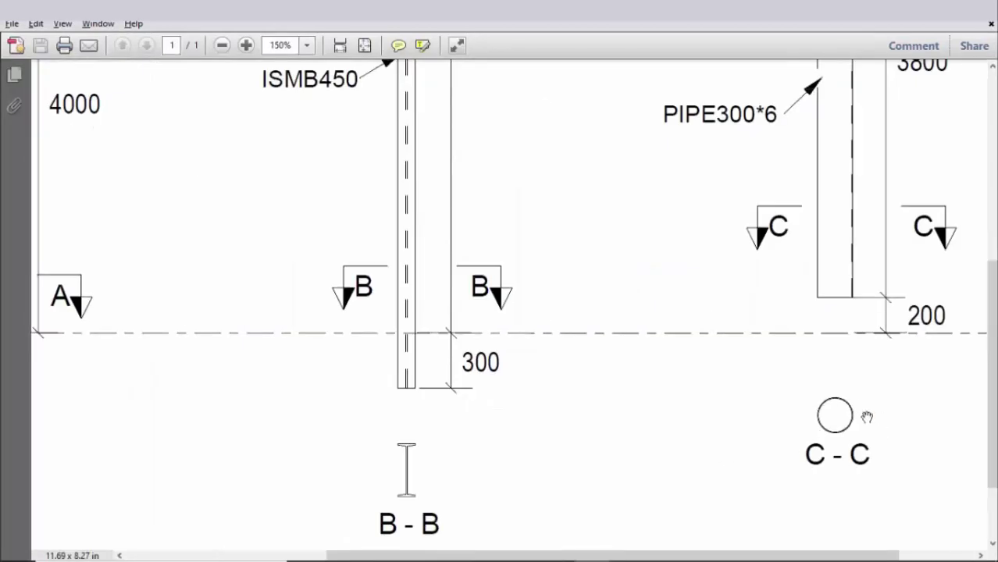
{"action": "scroll", "coordinate": [813, 420], "scroll_direction": "down", "scroll_amount": 2, "text": "ctrl"}
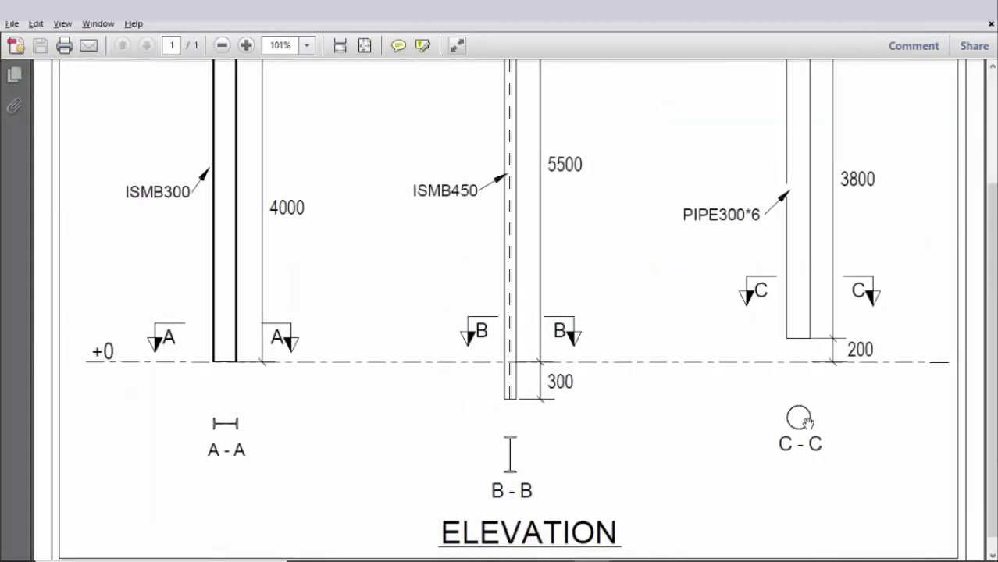
{"action": "scroll", "coordinate": [808, 422], "scroll_direction": "down", "scroll_amount": 1, "text": "ctrl"}
{"action": "scroll", "coordinate": [319, 323], "scroll_direction": "up", "scroll_amount": 2, "text": "ctrl"}
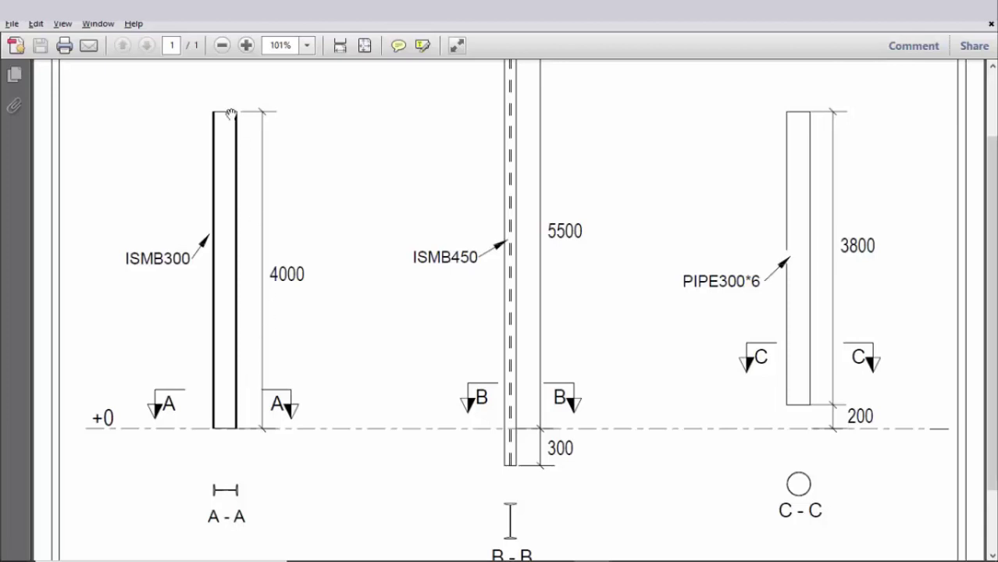
{"action": "key", "text": "alt+Tab"}
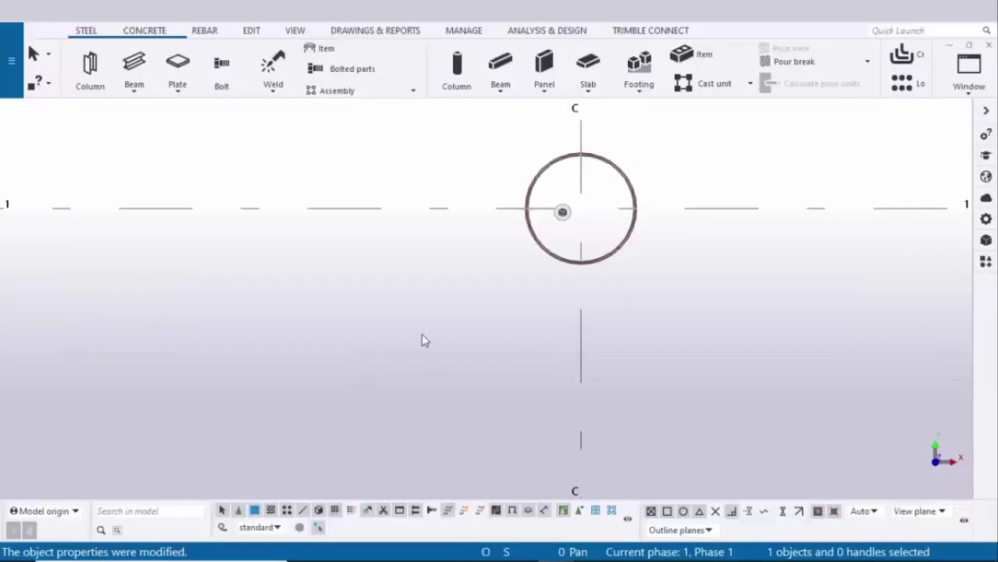
- Switch from the plan to the elevation view on grid 1
{"action": "scroll", "coordinate": [449, 336], "scroll_direction": "down", "scroll_amount": 4}
{"action": "scroll", "coordinate": [722, 279], "scroll_direction": "down", "scroll_amount": 3}
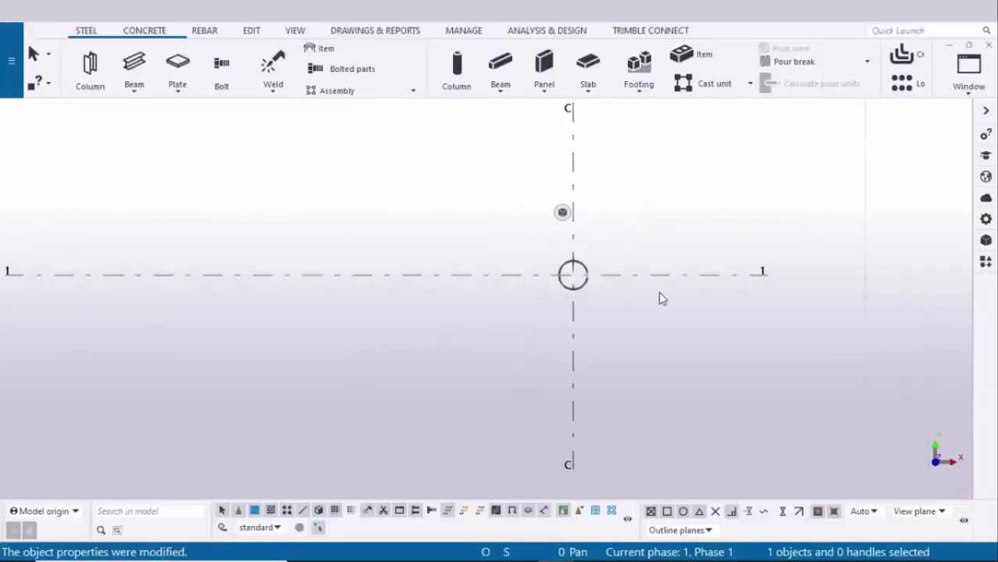
{"action": "left_click", "coordinate": [968, 71]}
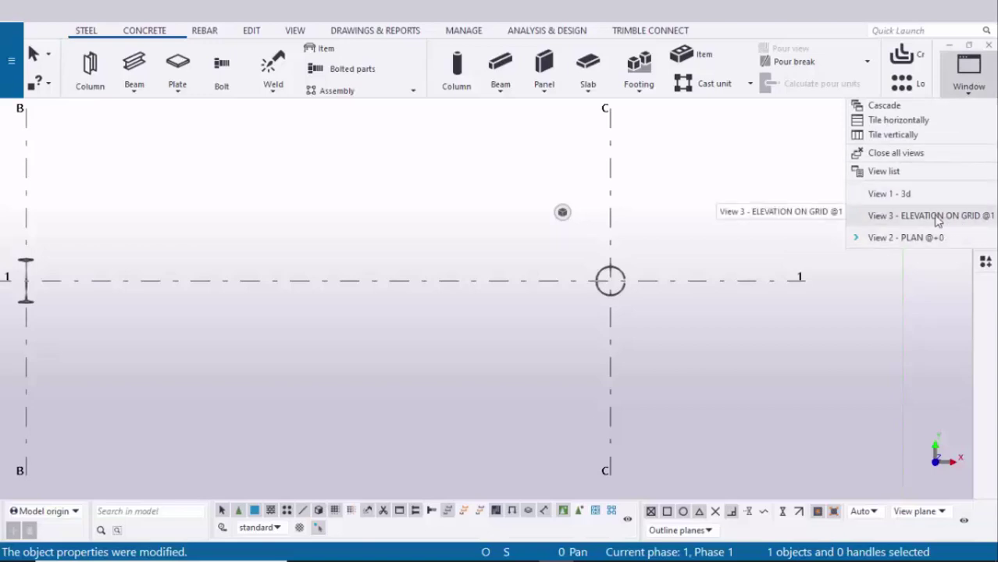
{"action": "left_click", "coordinate": [929, 215]}
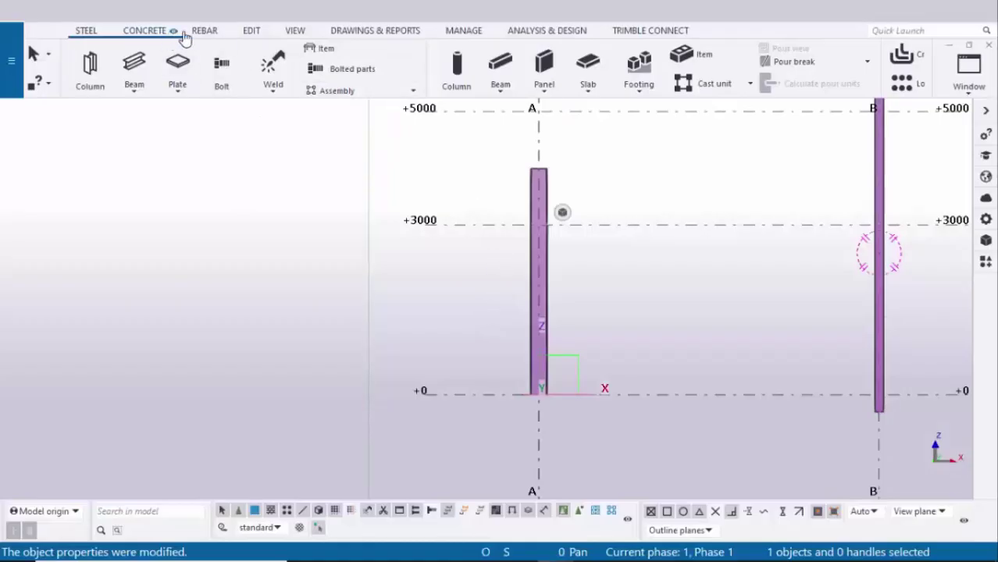
- Measure the vertical distance from the grid A column's base at level +0 to its top end
{"action": "left_click", "coordinate": [250, 31]}
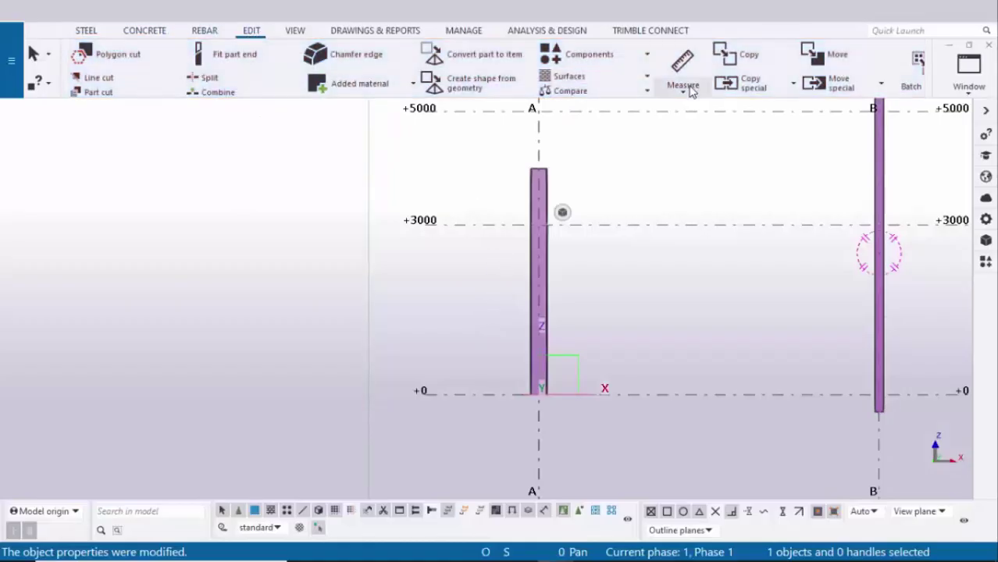
{"action": "left_click", "coordinate": [689, 89]}
{"action": "left_click", "coordinate": [692, 173]}
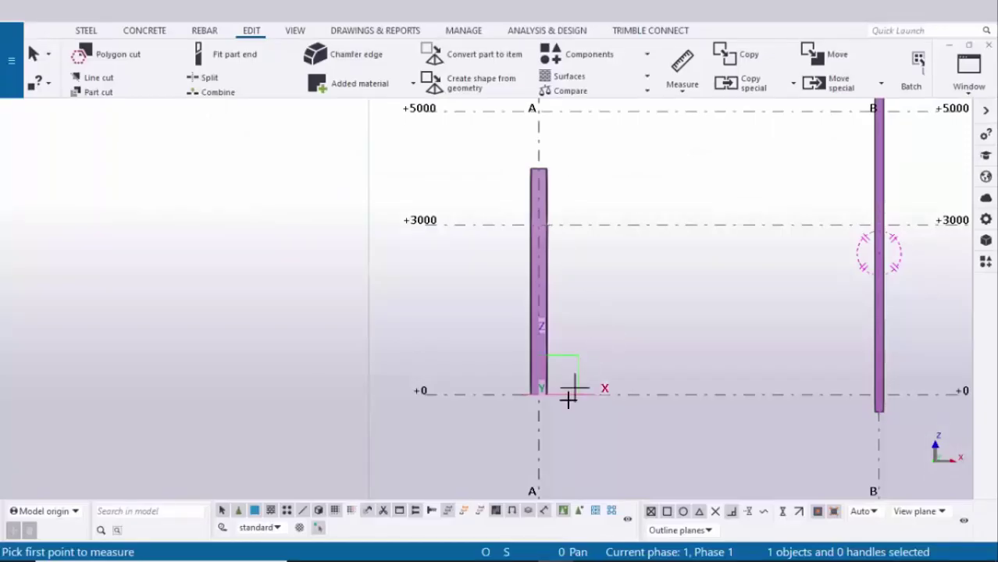
{"action": "scroll", "coordinate": [562, 394], "scroll_direction": "up", "scroll_amount": 5}
{"action": "scroll", "coordinate": [535, 400], "scroll_direction": "up", "scroll_amount": 1}
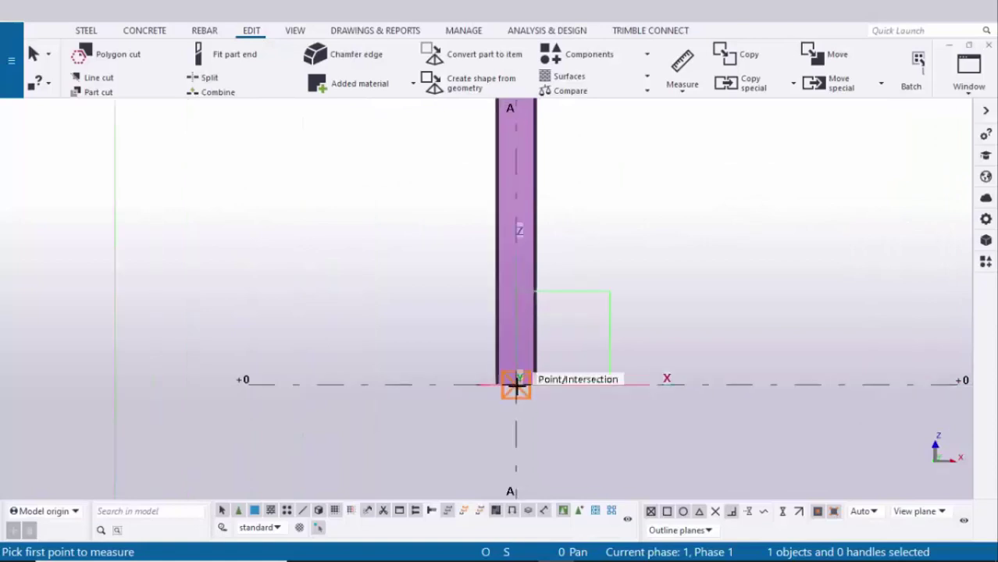
{"action": "left_click", "coordinate": [529, 388]}
{"action": "scroll", "coordinate": [639, 334], "scroll_direction": "down", "scroll_amount": 5}
{"action": "scroll", "coordinate": [547, 281], "scroll_direction": "up", "scroll_amount": 3}
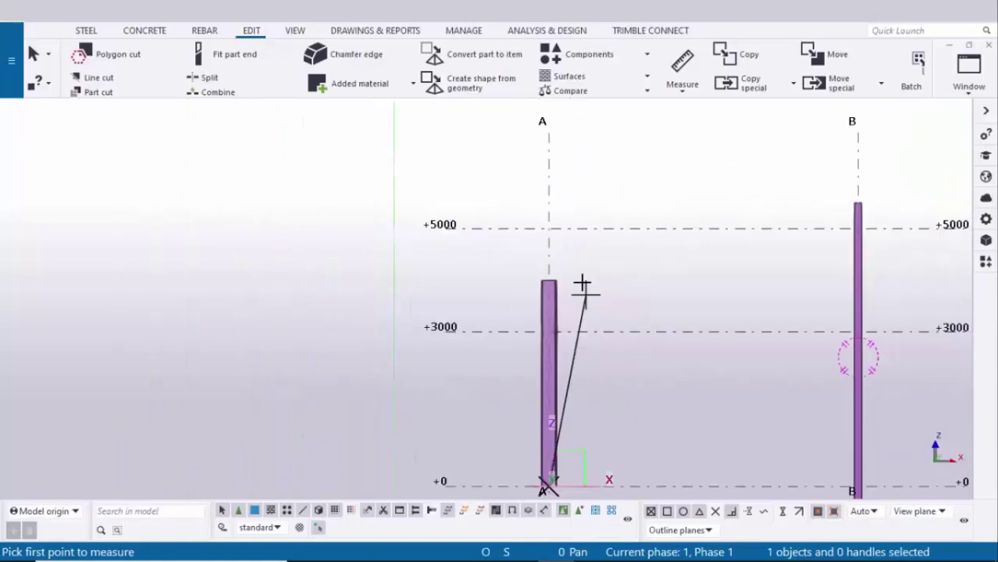
{"action": "scroll", "coordinate": [545, 278], "scroll_direction": "up", "scroll_amount": 1}
{"action": "left_click", "coordinate": [533, 274]}
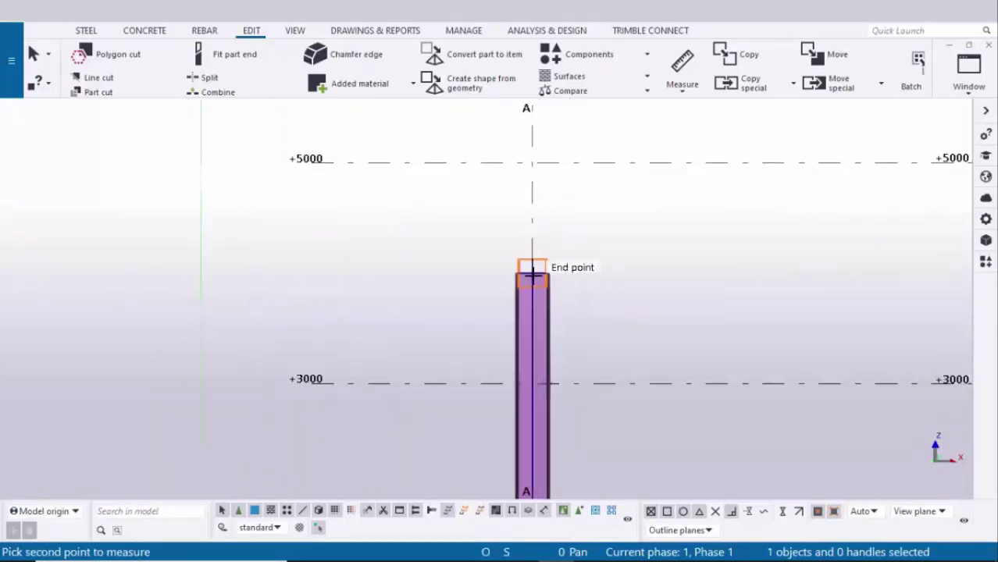
{"action": "left_click", "coordinate": [533, 277]}
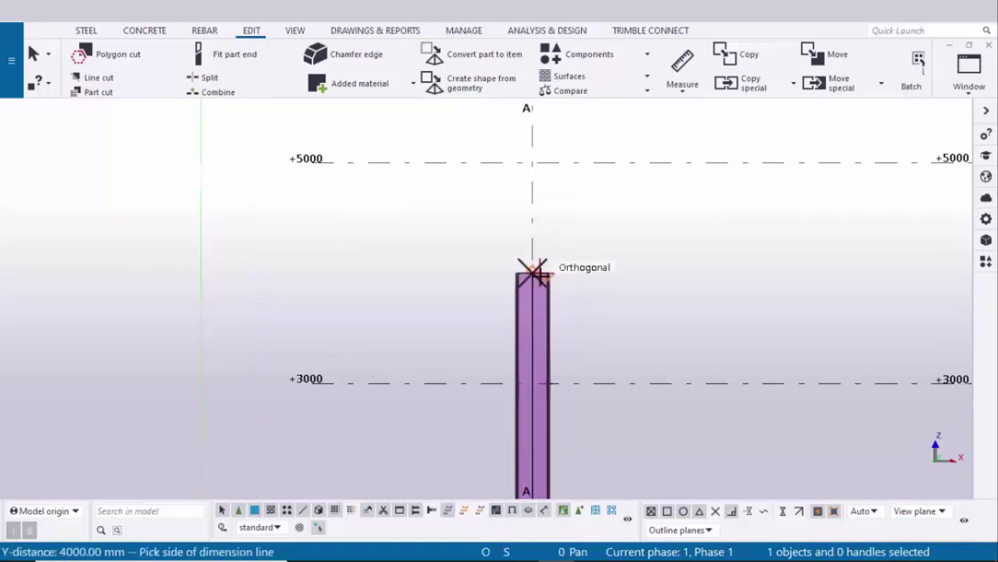
- Place the height dimension beside the grid A column and compare it with the ISMB300 column in the PDF
{"action": "scroll", "coordinate": [617, 316], "scroll_direction": "down", "scroll_amount": 1}
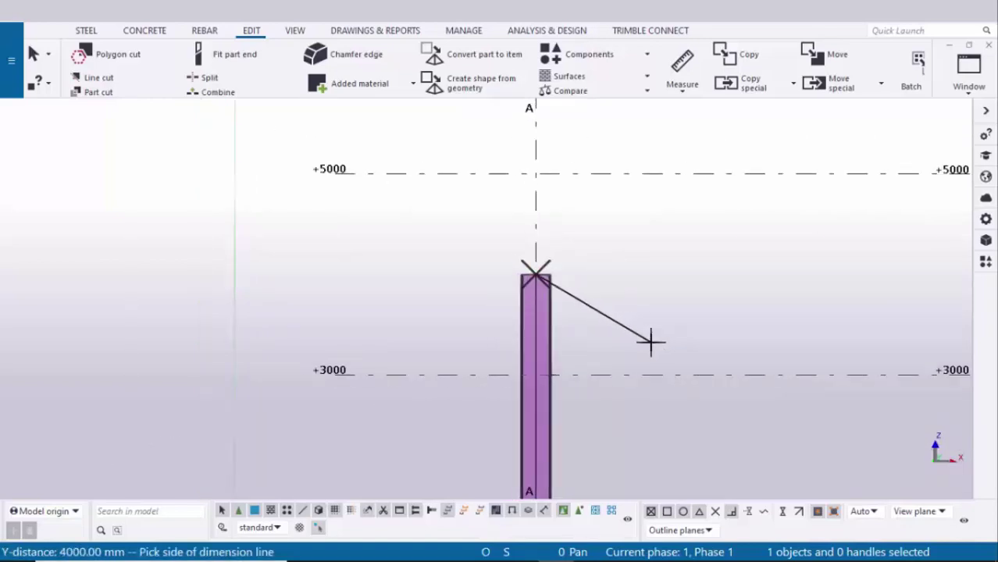
{"action": "left_click", "coordinate": [644, 341]}
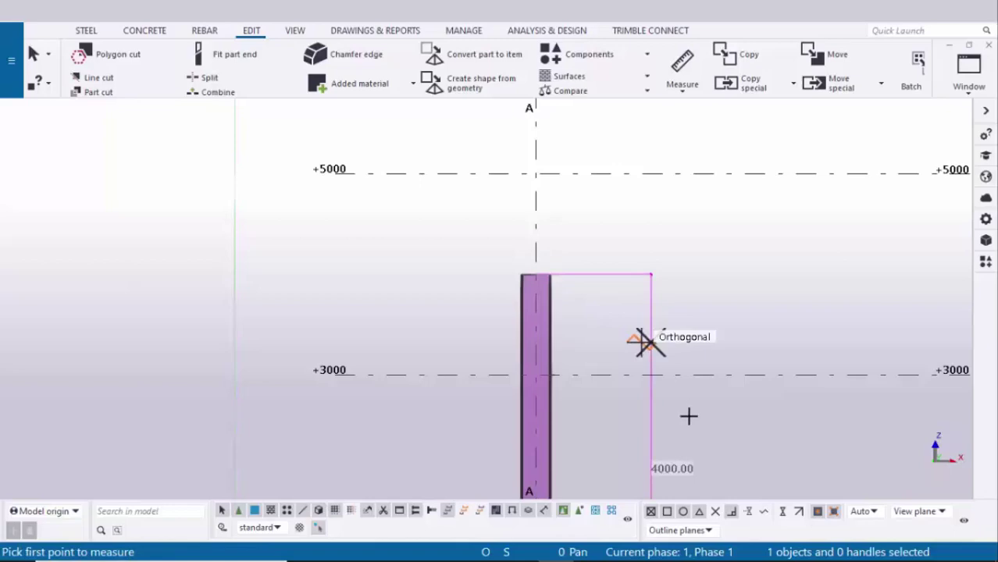
{"action": "scroll", "coordinate": [657, 307], "scroll_direction": "down", "scroll_amount": 1}
{"action": "scroll", "coordinate": [632, 323], "scroll_direction": "up", "scroll_amount": 2}
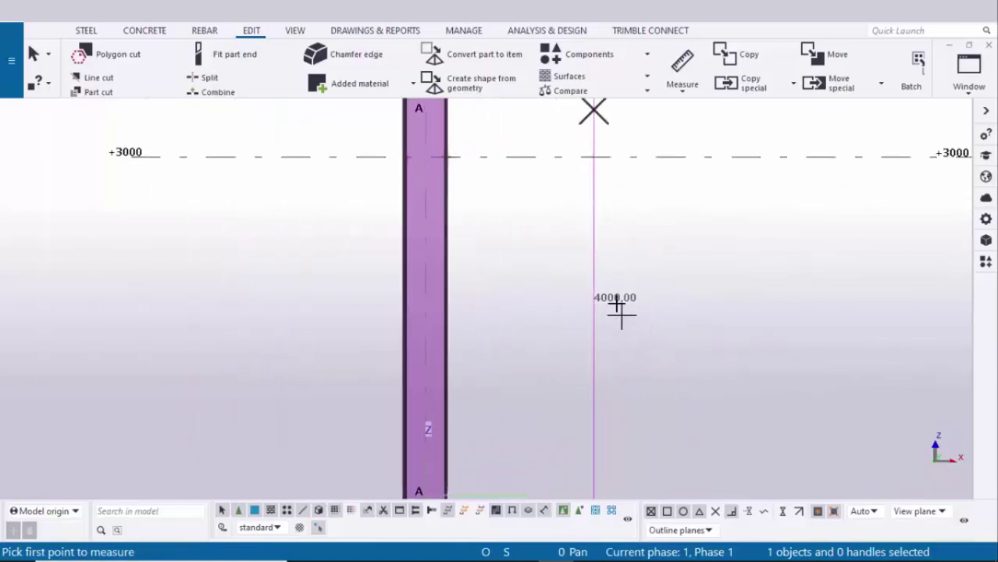
{"action": "key", "text": "alt+Tab"}
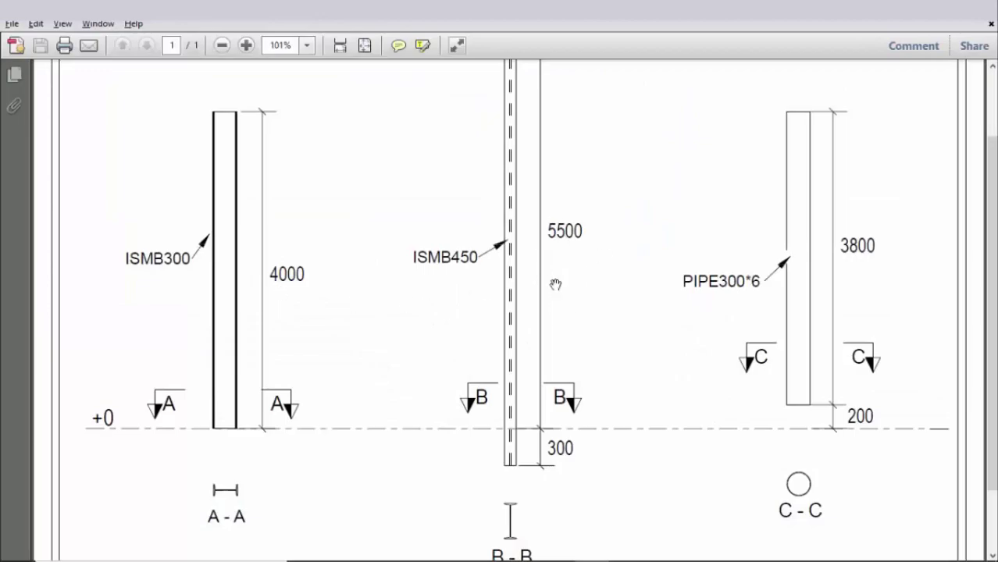
{"action": "key", "text": "alt+Tab"}
- Check the ISMB450 column's base offset in the PDF and measure the vertical distance between the grid B column's base and level +0
{"action": "scroll", "coordinate": [554, 286], "scroll_direction": "down", "scroll_amount": 1}
{"action": "scroll", "coordinate": [547, 291], "scroll_direction": "down", "scroll_amount": 1}
{"action": "middle_click_drag", "start_coordinate": [765, 375], "coordinate": [703, 375]}
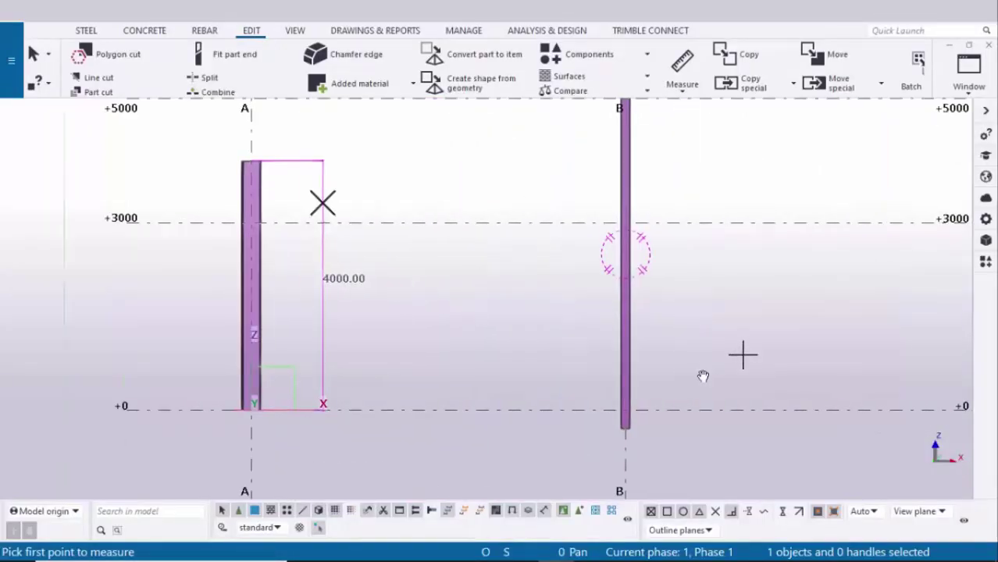
{"action": "key", "text": "alt+Tab"}
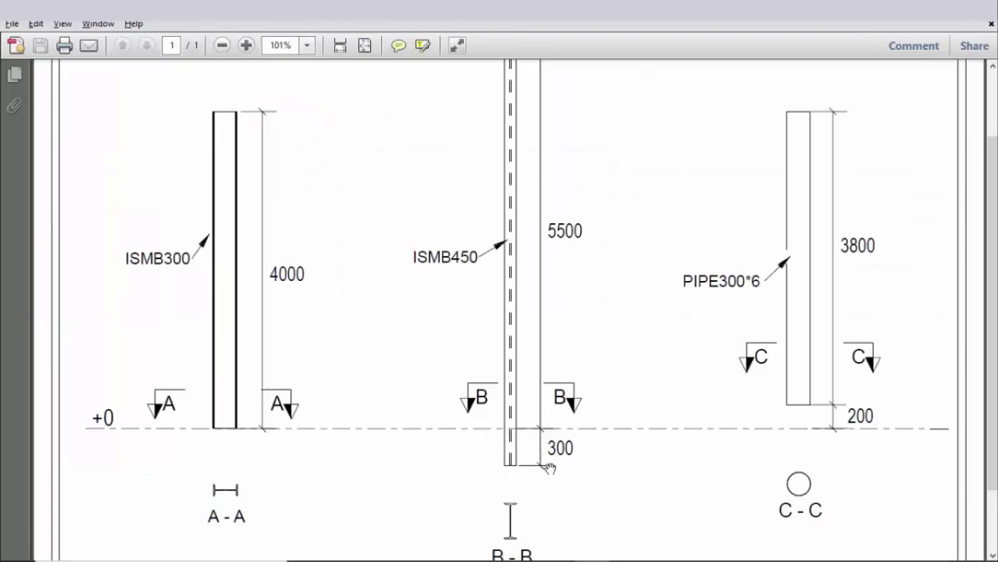
{"action": "key", "text": "alt+Tab"}
{"action": "middle_click_drag", "start_coordinate": [655, 412], "coordinate": [593, 358]}
{"action": "scroll", "coordinate": [597, 363], "scroll_direction": "up", "scroll_amount": 2}
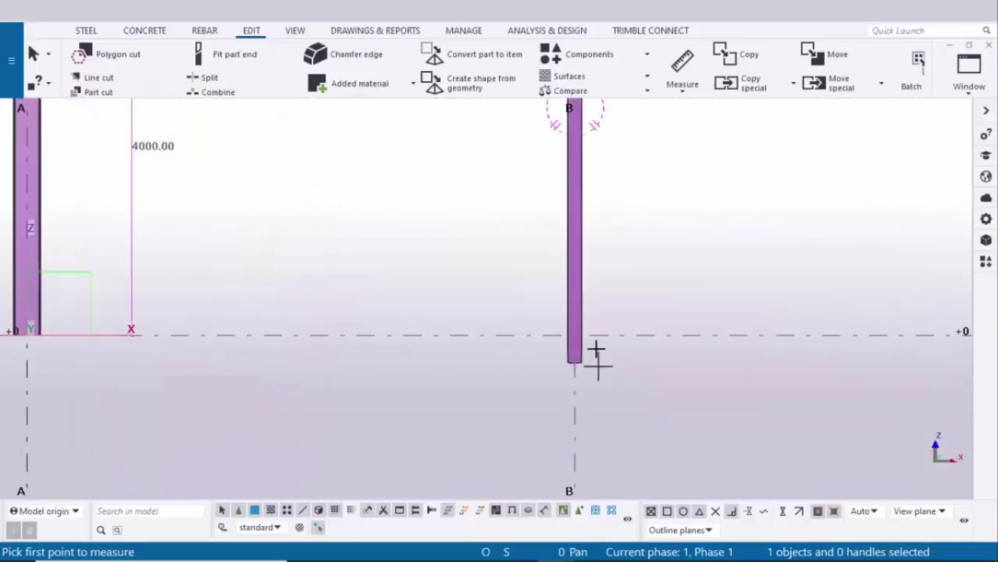
{"action": "scroll", "coordinate": [598, 363], "scroll_direction": "up", "scroll_amount": 1}
{"action": "left_click", "coordinate": [557, 321]}
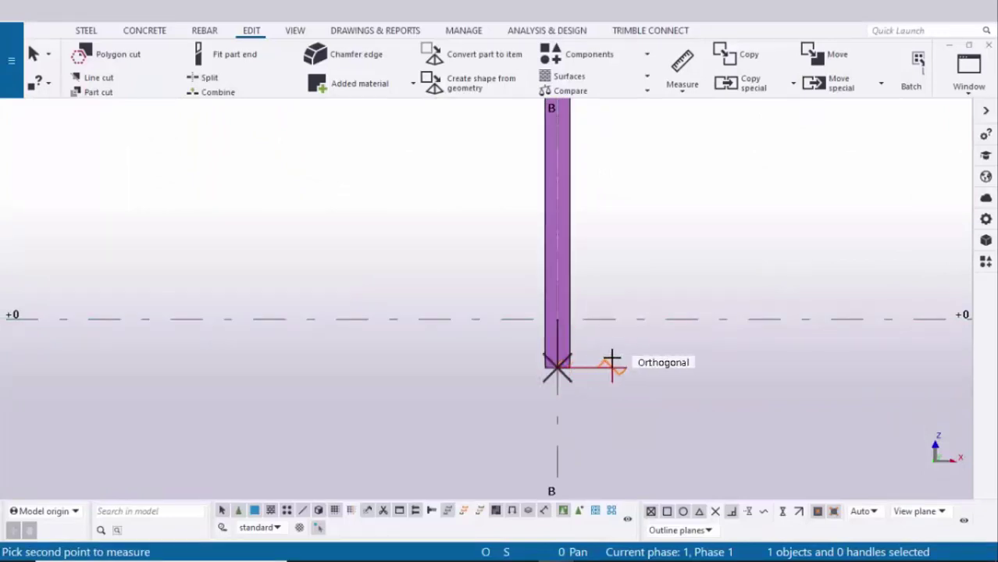
{"action": "left_click", "coordinate": [626, 388]}
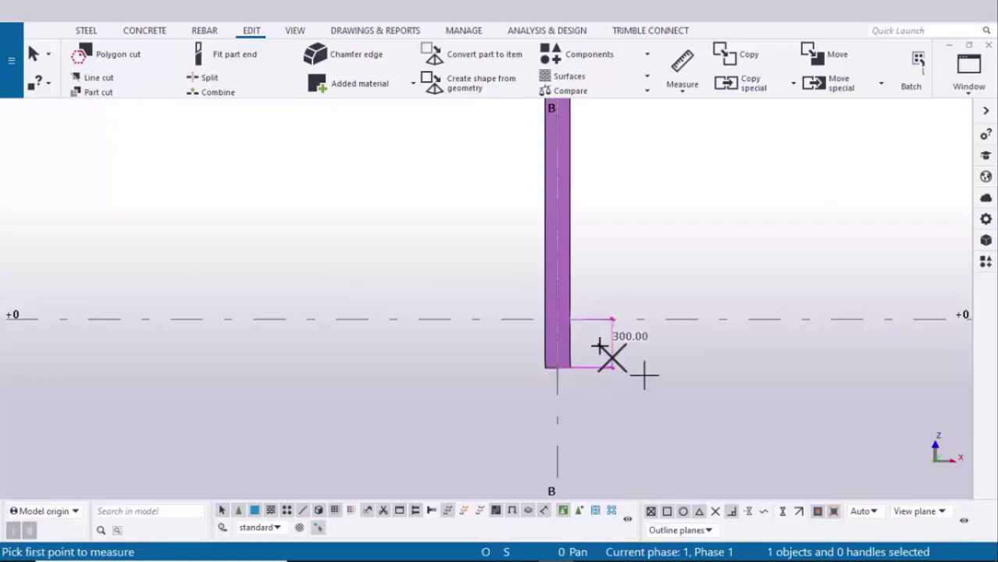
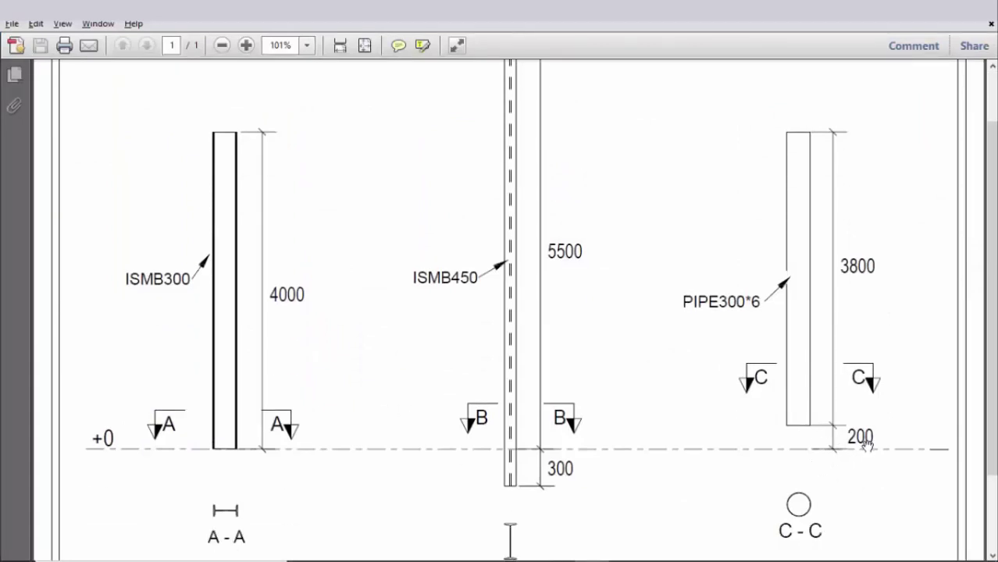
- Measure the vertical gap from level +0 to the pipe column's base at grid C, placing the dimension beside the column
{"action": "key", "text": "alt+Tab"}
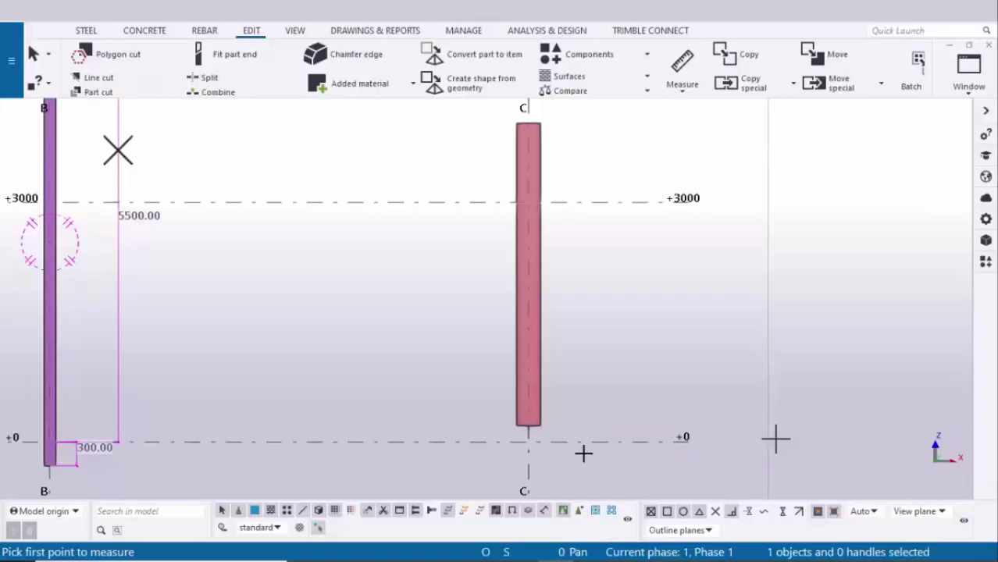
{"action": "scroll", "coordinate": [500, 451], "scroll_direction": "up", "scroll_amount": 2}
{"action": "scroll", "coordinate": [550, 430], "scroll_direction": "up", "scroll_amount": 2}
{"action": "left_click", "coordinate": [529, 442]}
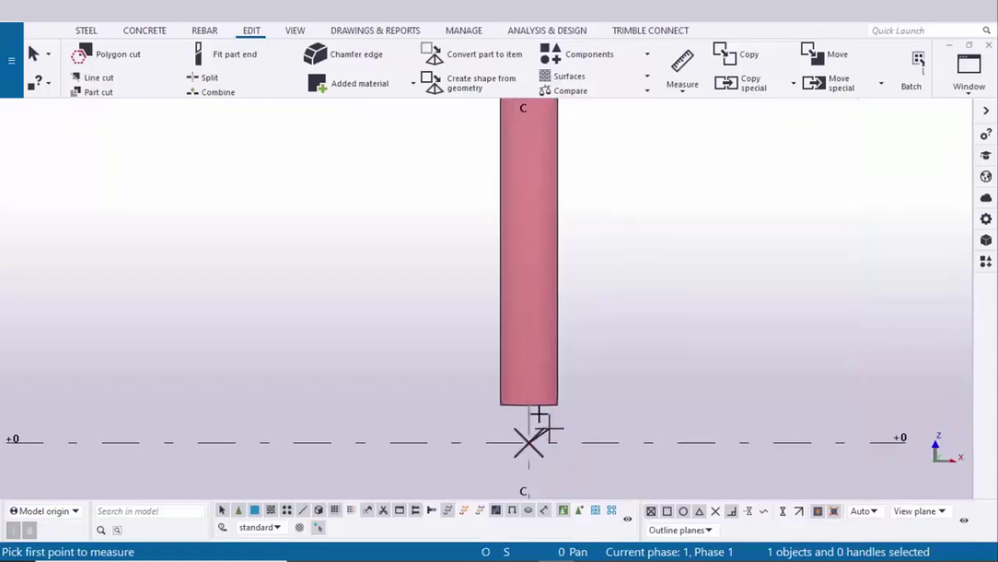
{"action": "left_click", "coordinate": [601, 415]}
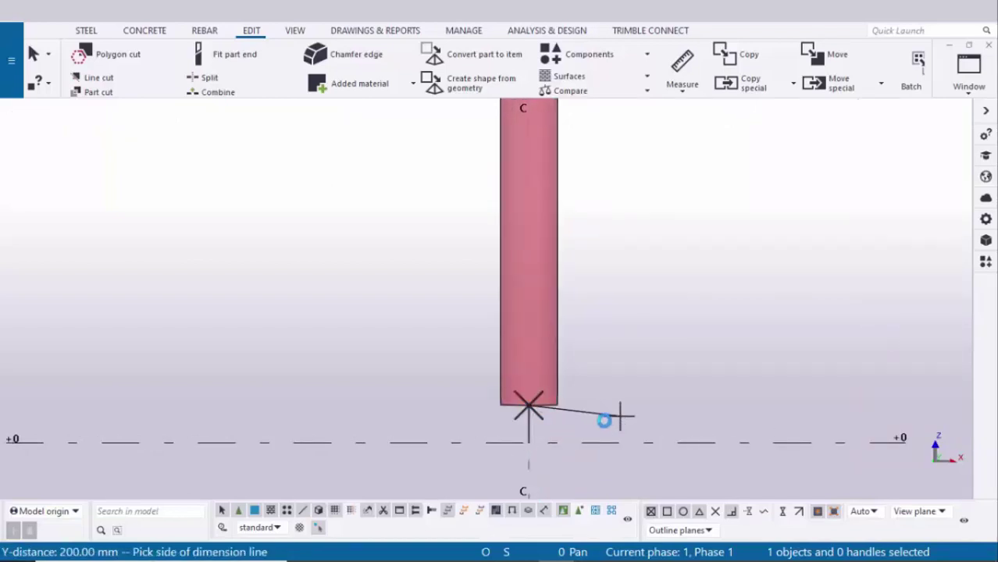
{"action": "scroll", "coordinate": [642, 434], "scroll_direction": "up", "scroll_amount": 5}
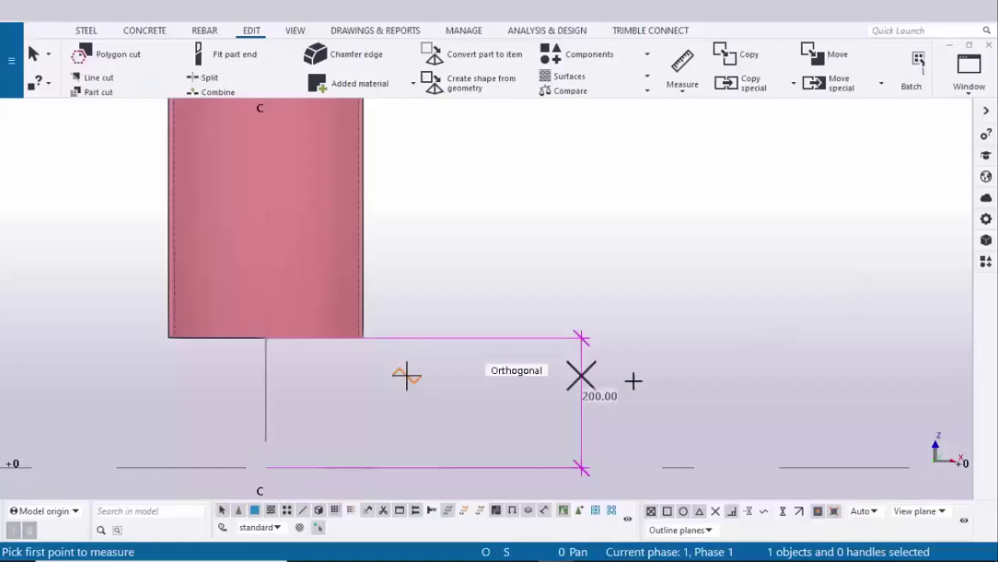
- Measure the pipe column's height at grid C from base to top and compare it with the PIPE300*6 column in the PDF
{"action": "middle_click_drag", "start_coordinate": [317, 365], "coordinate": [434, 408]}
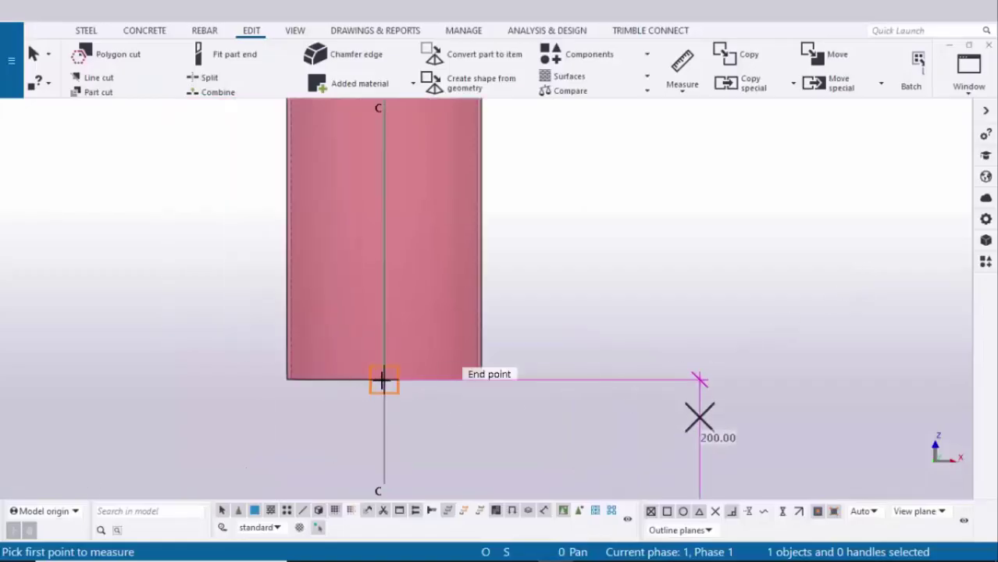
{"action": "scroll", "coordinate": [443, 414], "scroll_direction": "down", "scroll_amount": 6}
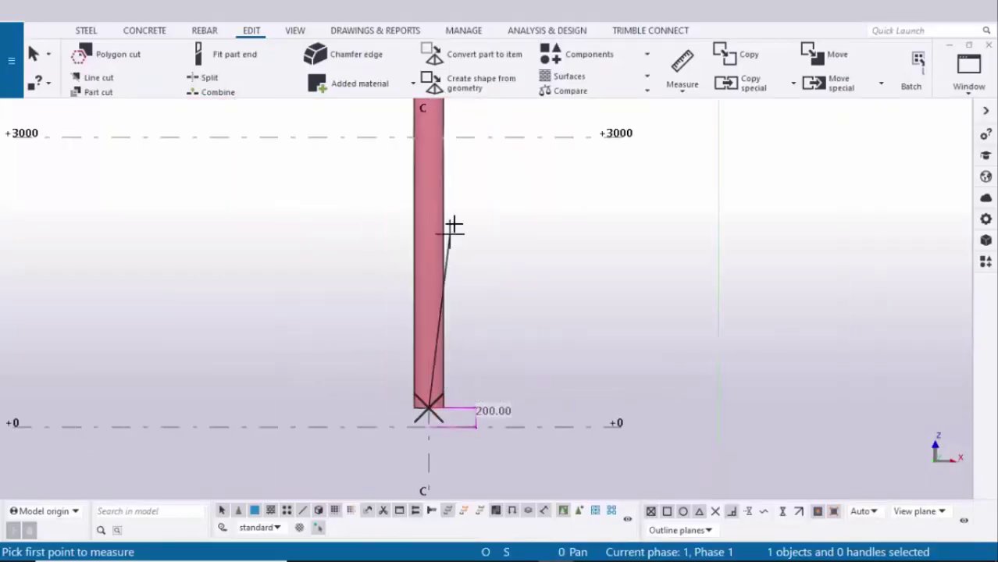
{"action": "scroll", "coordinate": [443, 145], "scroll_direction": "up", "scroll_amount": 5}
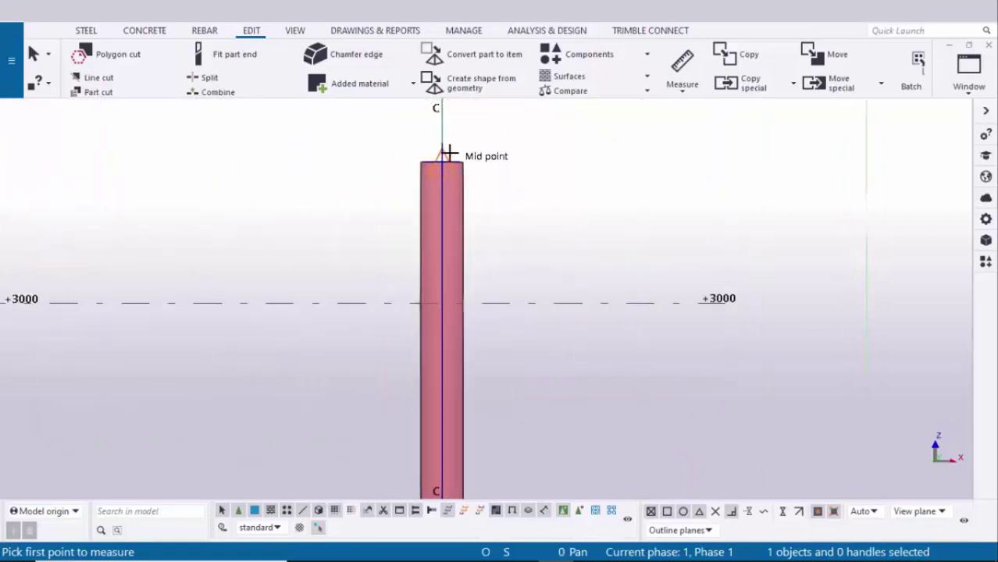
{"action": "left_click", "coordinate": [437, 166]}
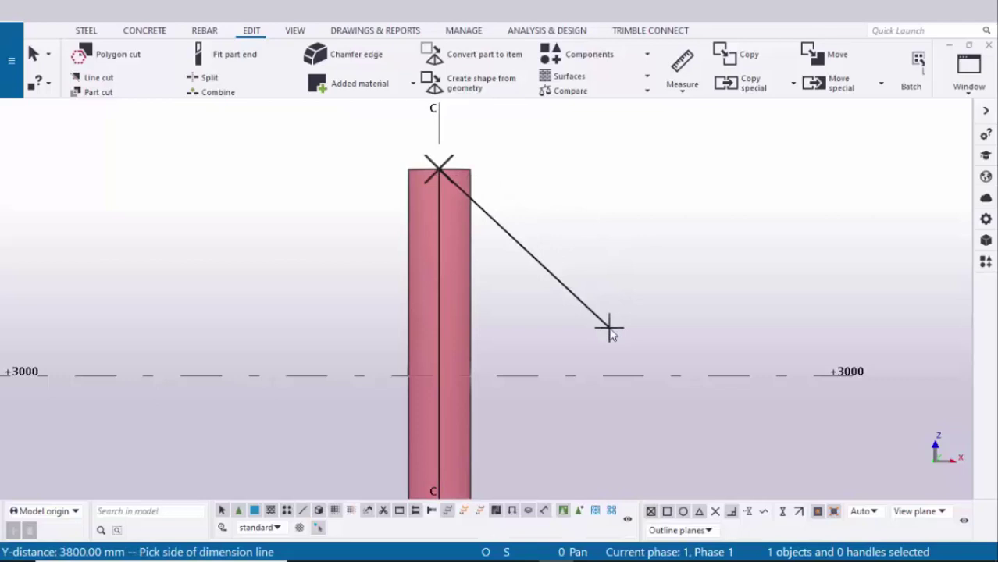
{"action": "scroll", "coordinate": [605, 307], "scroll_direction": "down", "scroll_amount": 4}
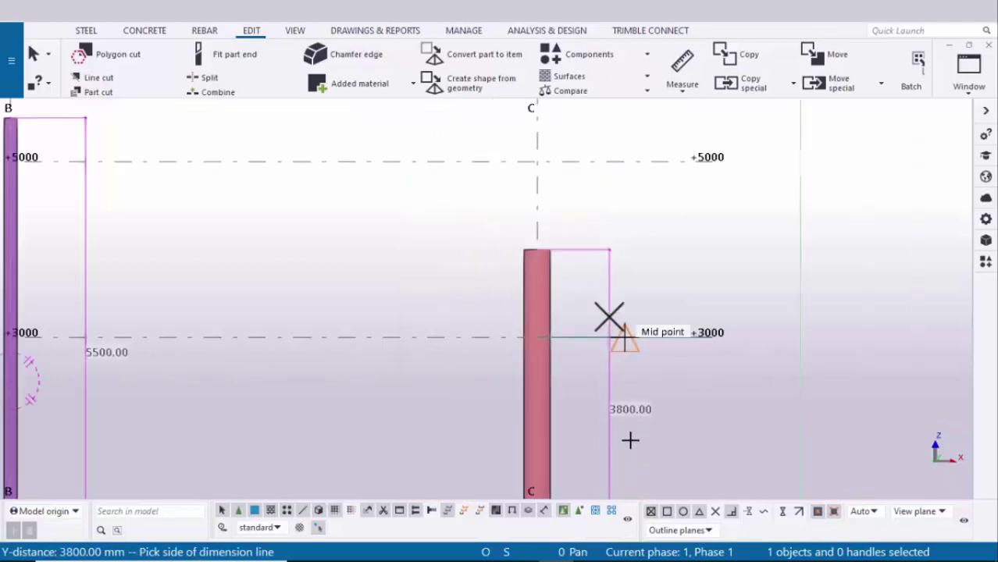
{"action": "scroll", "coordinate": [629, 439], "scroll_direction": "up", "scroll_amount": 3}
{"action": "key", "text": "alt+Tab"}
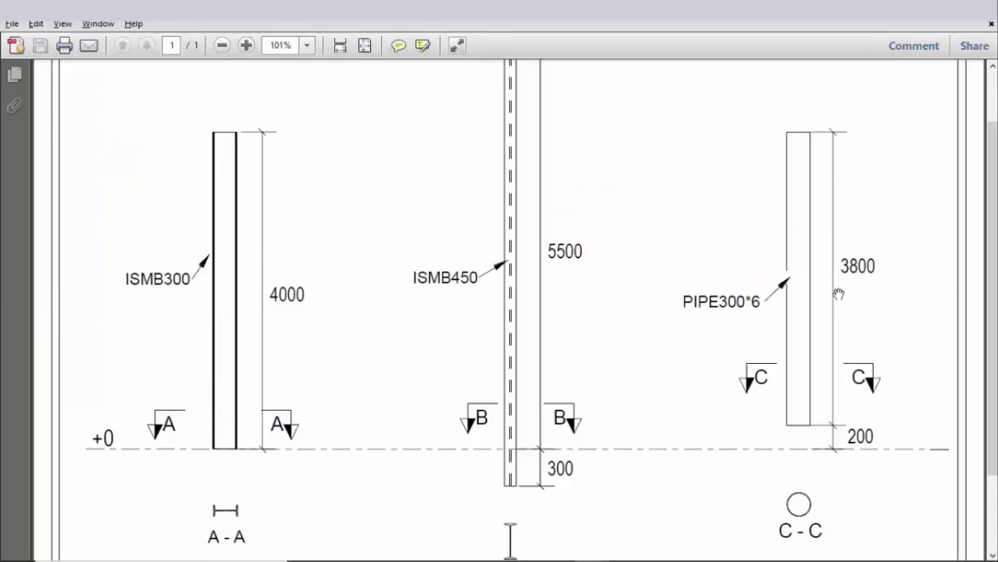
{"action": "key", "text": "alt+Tab"}
{"action": "scroll", "coordinate": [475, 349], "scroll_direction": "down", "scroll_amount": 8}
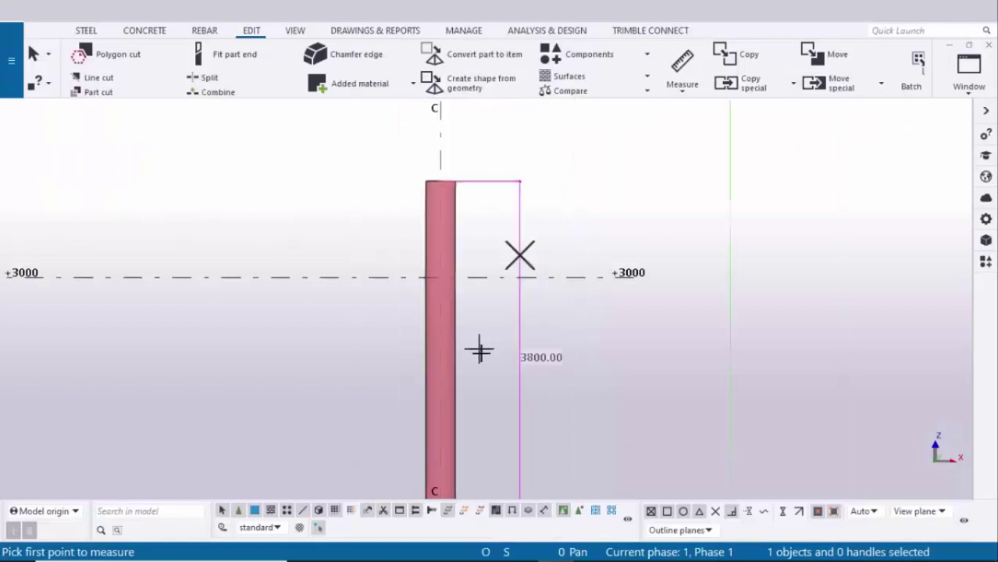
- Compare the pipe column's height and base offset dimensions at grid C with the PIPE300*6 column in the PDF elevation
{"action": "scroll", "coordinate": [484, 369], "scroll_direction": "up", "scroll_amount": 5}
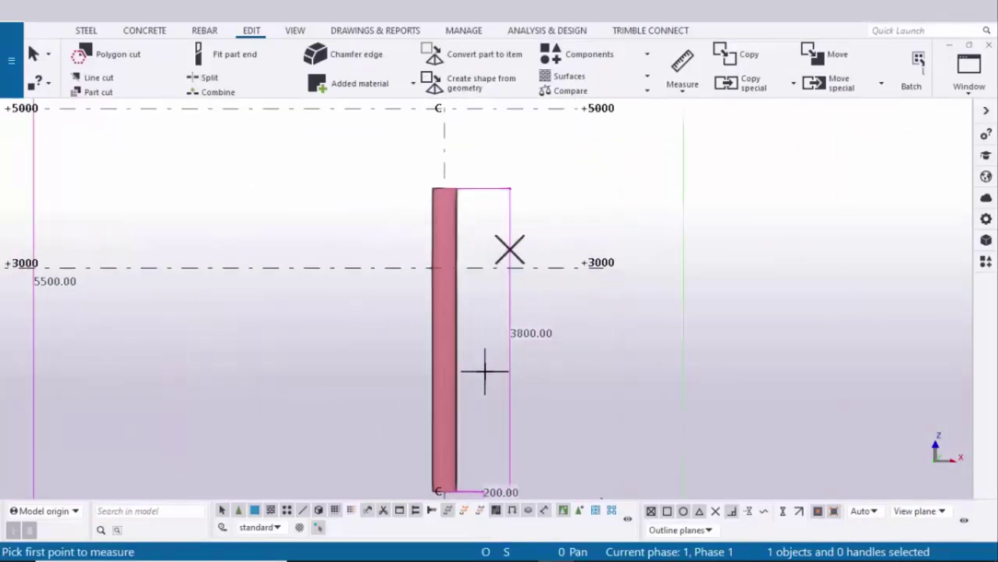
{"action": "scroll", "coordinate": [484, 370], "scroll_direction": "down", "scroll_amount": 4}
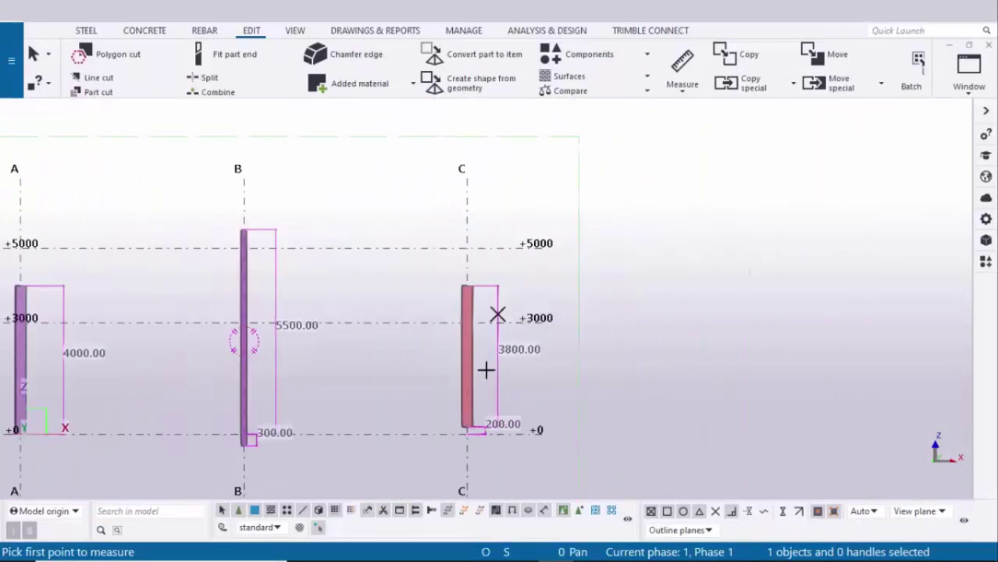
{"action": "scroll", "coordinate": [484, 369], "scroll_direction": "up", "scroll_amount": 4}
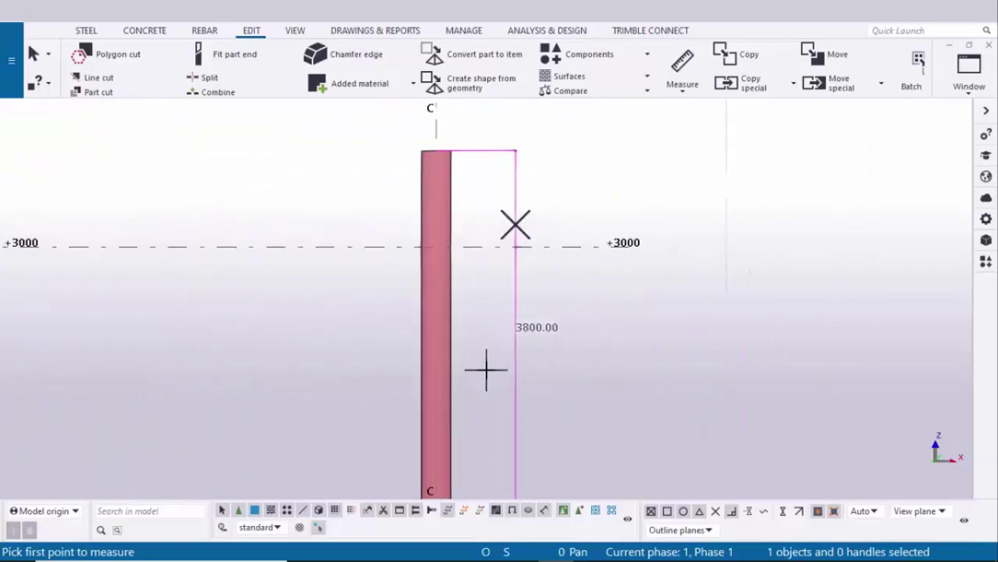
{"action": "key", "text": "alt+Tab"}
{"action": "scroll", "coordinate": [624, 371], "scroll_direction": "down", "scroll_amount": 3}
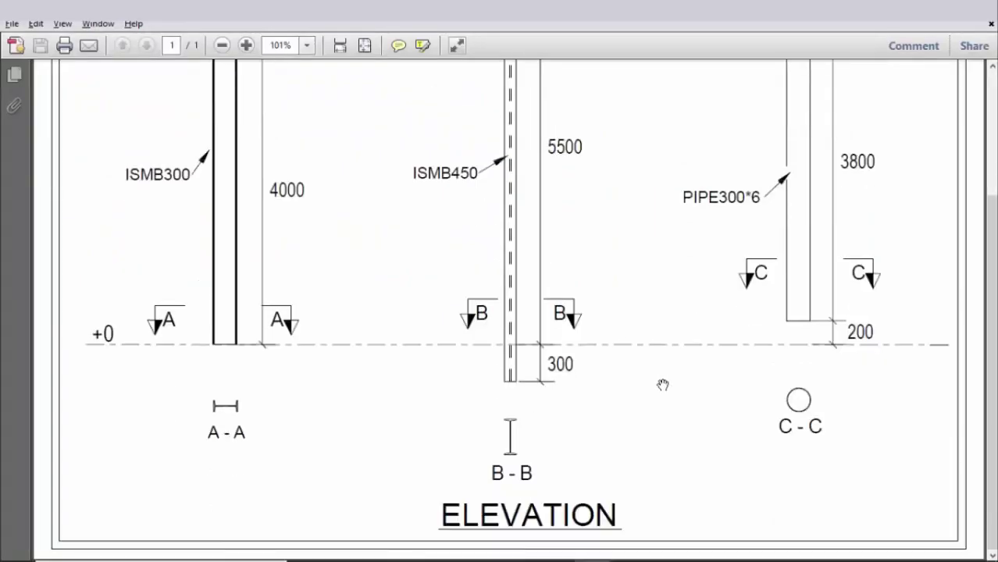
{"action": "scroll", "coordinate": [662, 385], "scroll_direction": "up", "scroll_amount": 5}
{"action": "key", "text": "alt+Tab"}
{"action": "scroll", "coordinate": [622, 365], "scroll_direction": "down", "scroll_amount": 3}
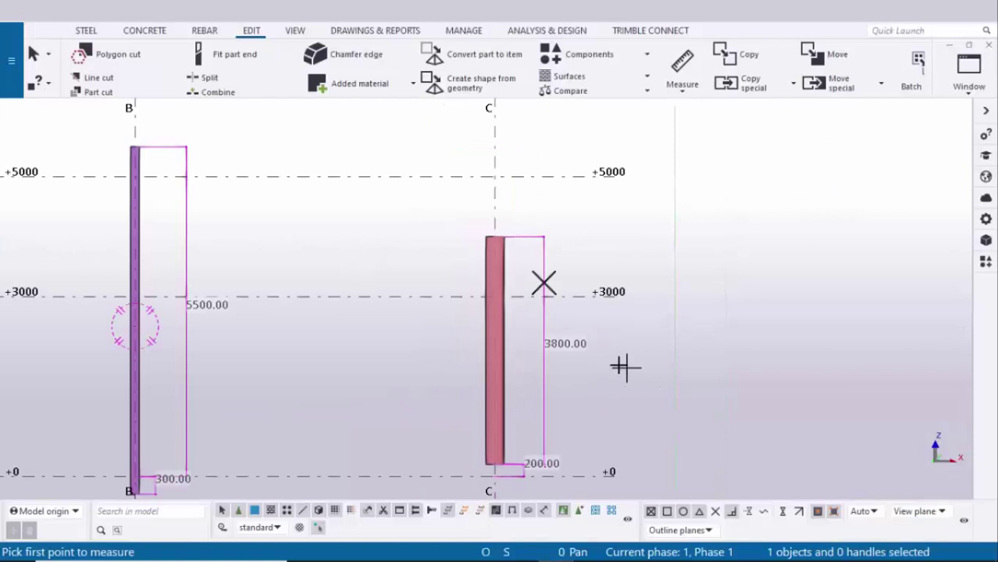
- End the measuring command and redraw the grid 1 elevation view to clear the temporary dimensions from all three columns
{"action": "right_click", "coordinate": [705, 244]}
{"action": "left_click", "coordinate": [718, 242]}
{"action": "scroll", "coordinate": [403, 377], "scroll_direction": "down", "scroll_amount": 2}
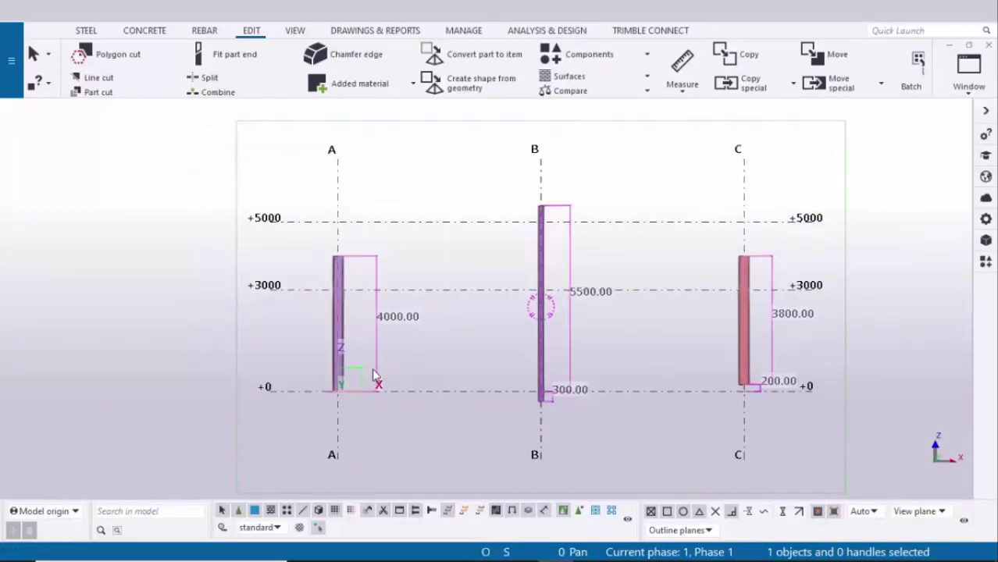
{"action": "scroll", "coordinate": [373, 377], "scroll_direction": "up", "scroll_amount": 2}
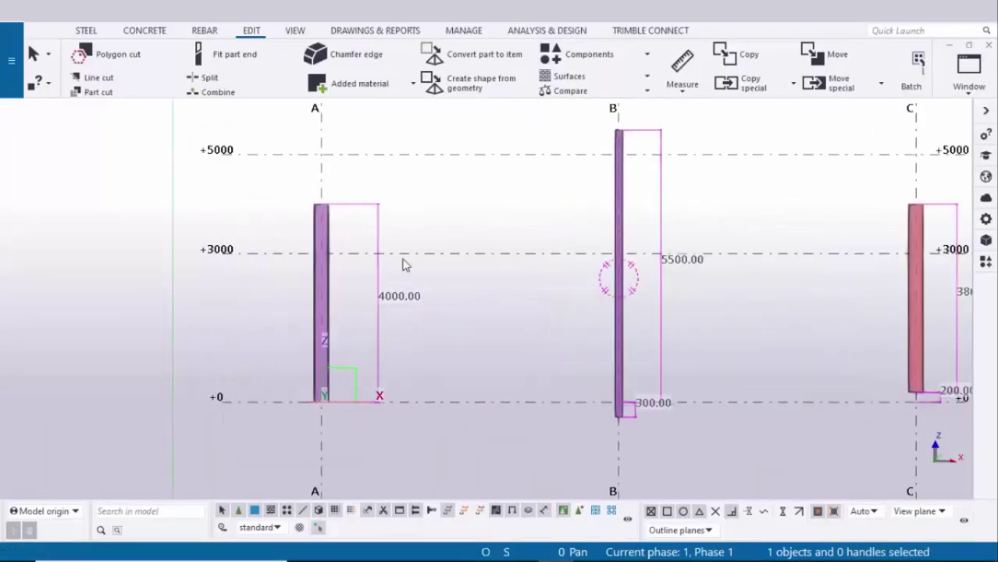
{"action": "right_click", "coordinate": [482, 313]}
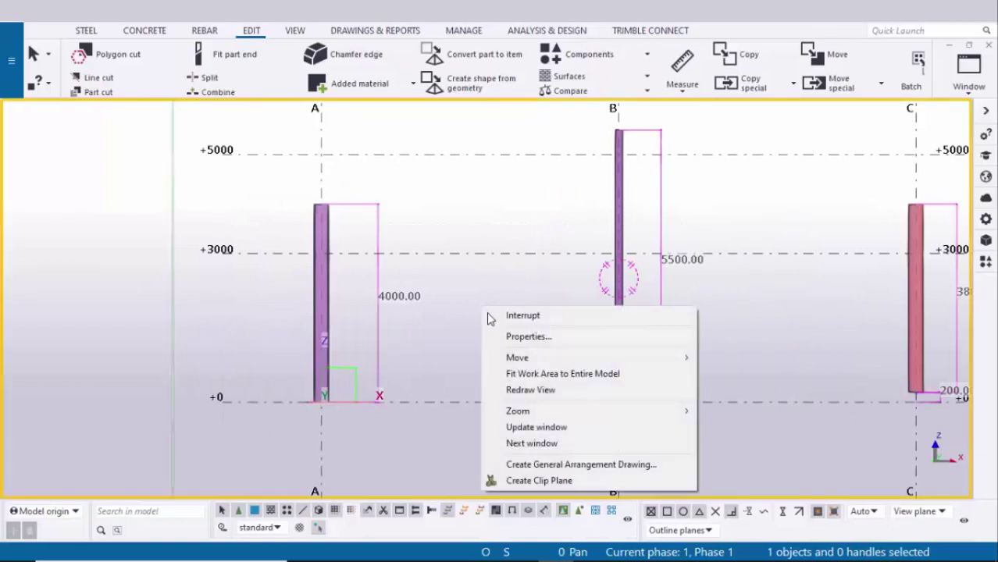
{"action": "left_click", "coordinate": [508, 391]}
{"action": "key", "text": "Home"}
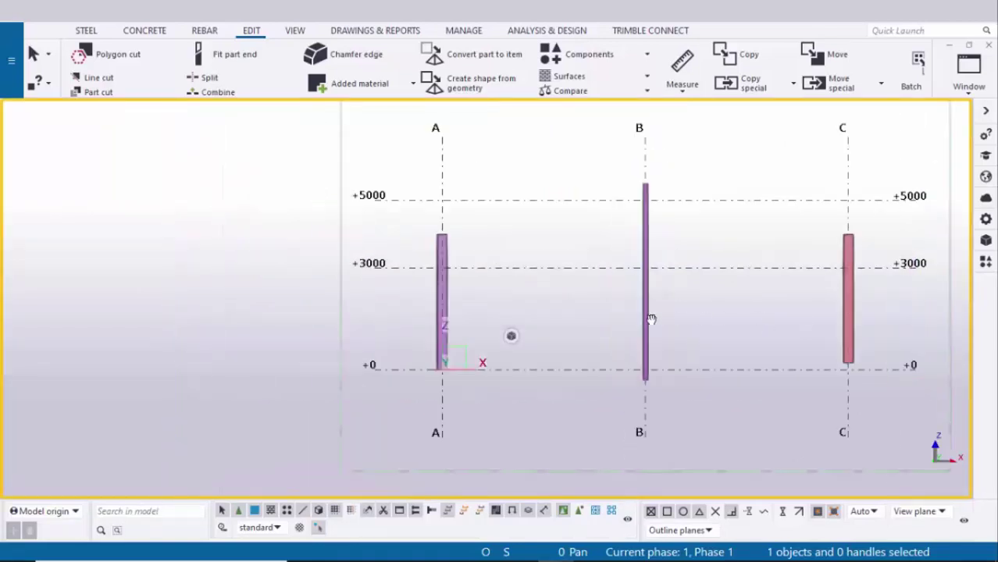
- Switch to View 1 - 3d and inspect the three columns along grid 1 from different angles
{"action": "left_click", "coordinate": [968, 75]}
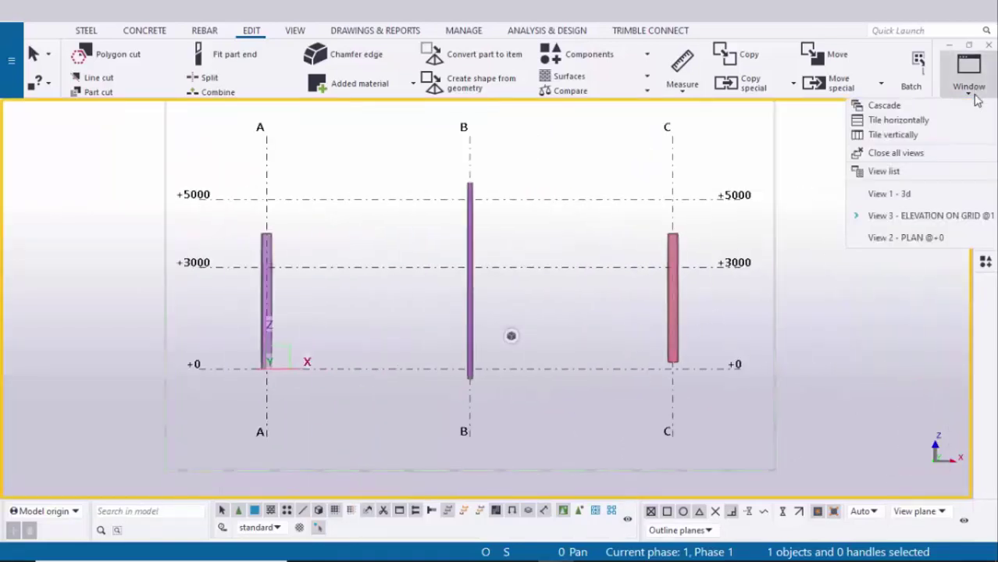
{"action": "left_click", "coordinate": [875, 194]}
{"action": "scroll", "coordinate": [658, 313], "scroll_direction": "down", "scroll_amount": 3}
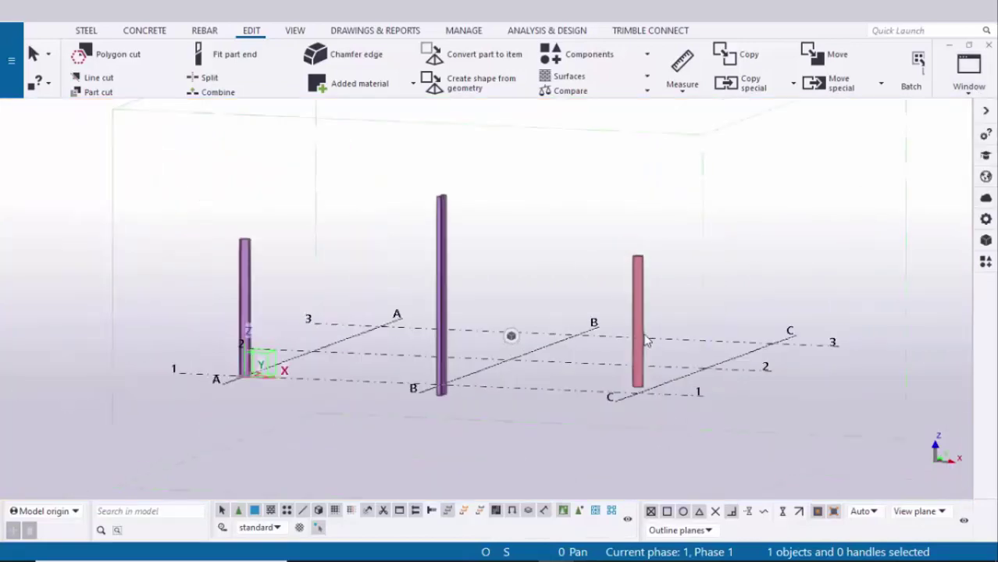
{"action": "middle_click_drag", "start_coordinate": [658, 313], "coordinate": [515, 343], "text": "ctrl"}
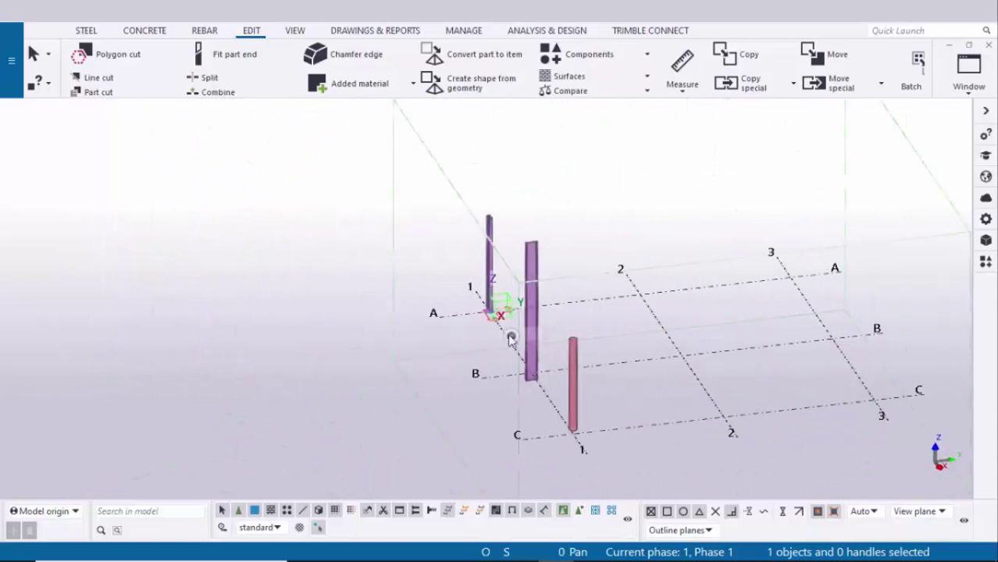
{"action": "scroll", "coordinate": [499, 274], "scroll_direction": "up", "scroll_amount": 3}
{"action": "middle_click_drag", "start_coordinate": [499, 273], "coordinate": [496, 283], "text": "ctrl"}
{"action": "scroll", "coordinate": [531, 293], "scroll_direction": "down", "scroll_amount": 3}
- Check the PDF elevation once more against the orientation and sections of the three columns in the 3D view
{"action": "key", "text": "alt+Tab"}
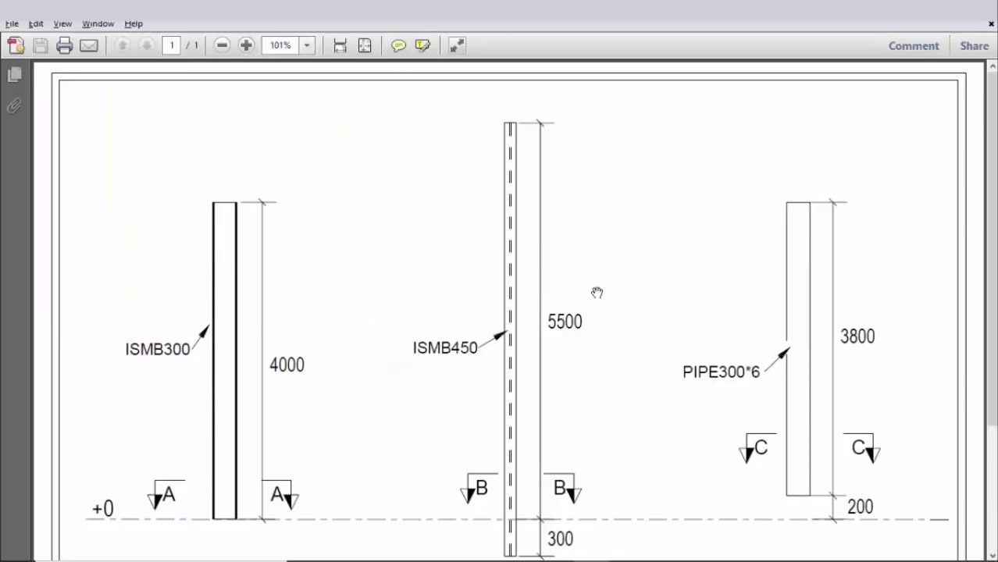
{"action": "key", "text": "alt+Tab"}
{"action": "scroll", "coordinate": [613, 350], "scroll_direction": "down", "scroll_amount": 4}
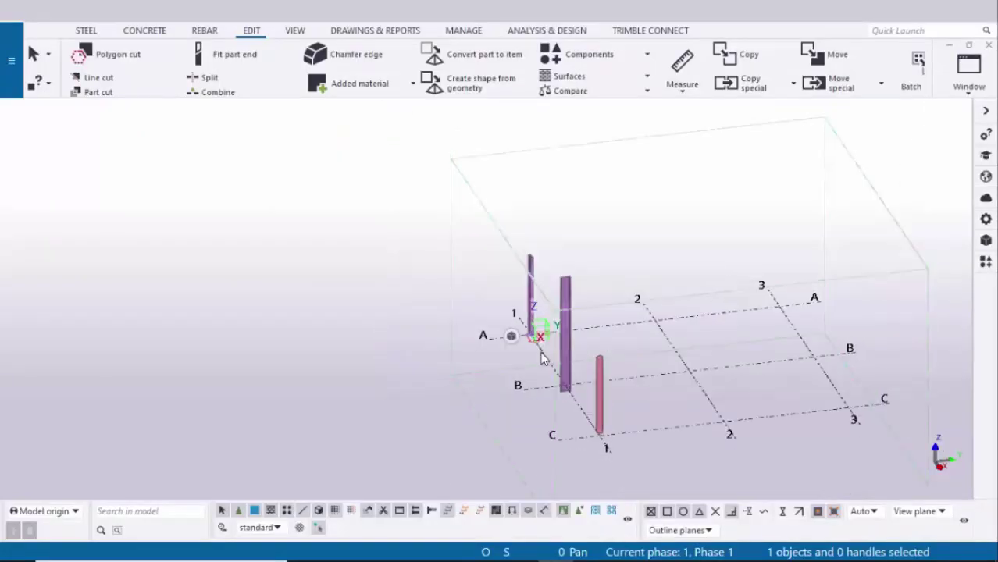
{"action": "scroll", "coordinate": [622, 358], "scroll_direction": "up", "scroll_amount": 5}
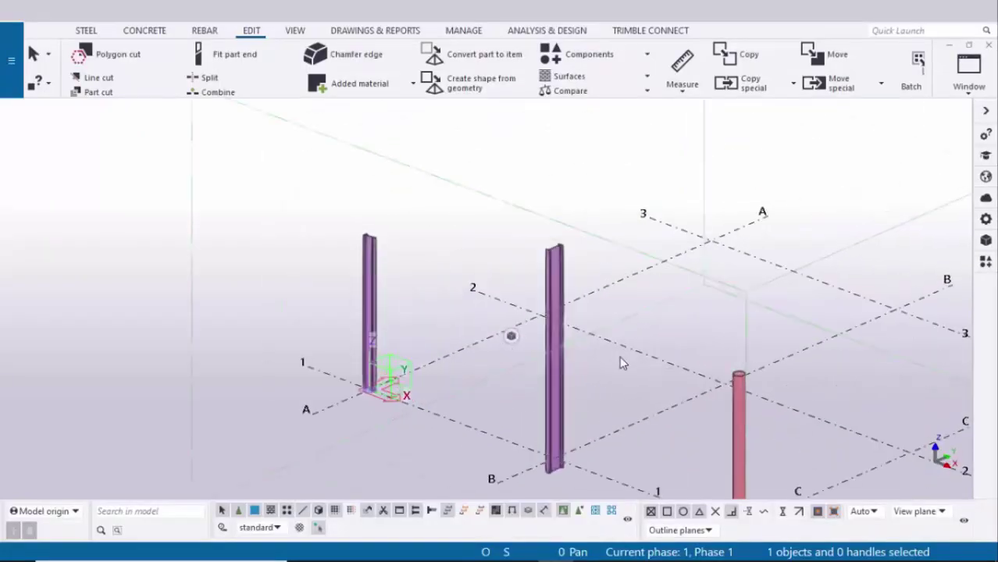